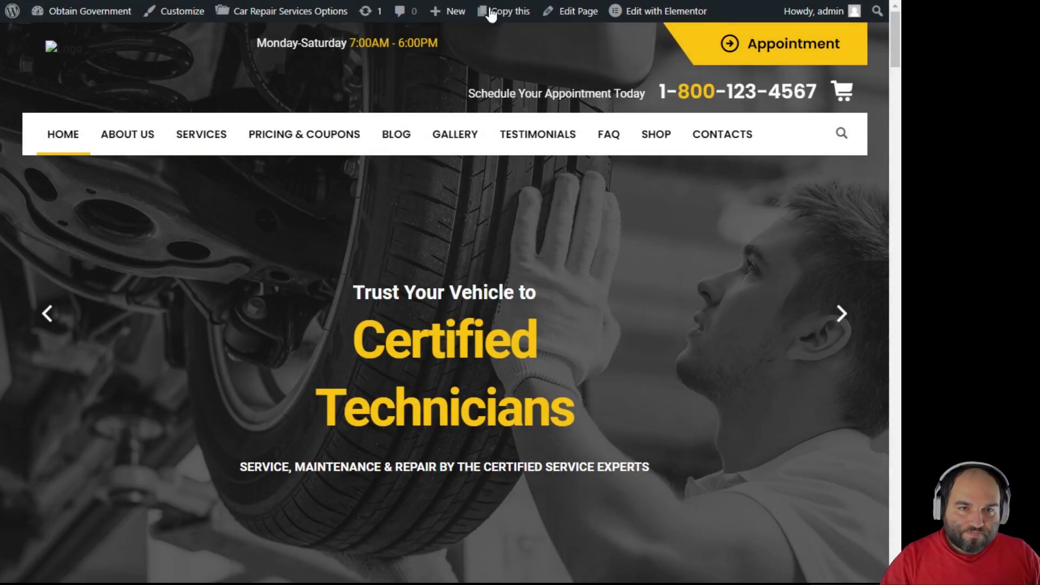
Go to the site's Gallery page from the front-end menu.
mouse_move(479, 151)
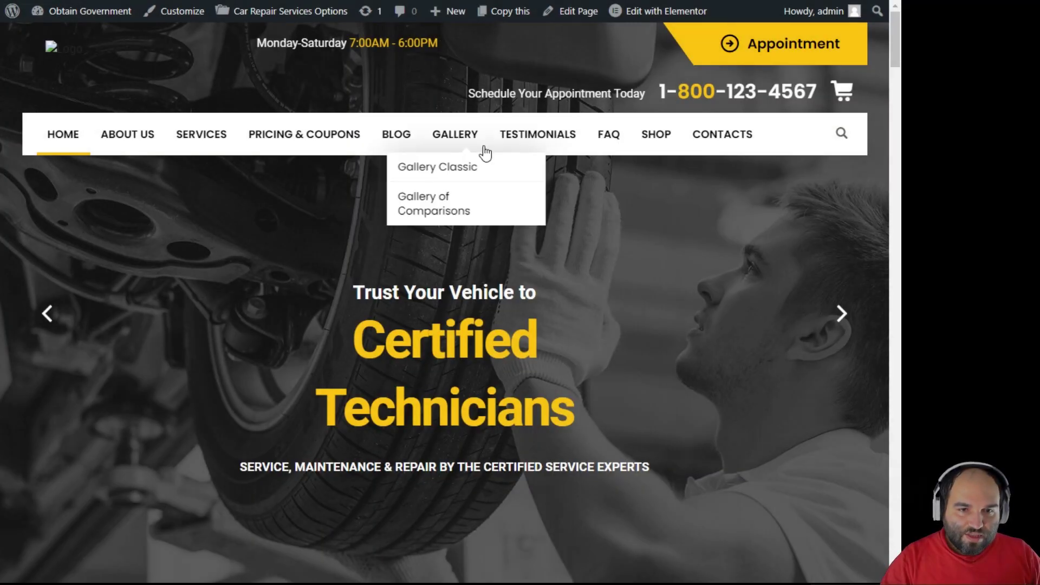
left_click(525, 129)
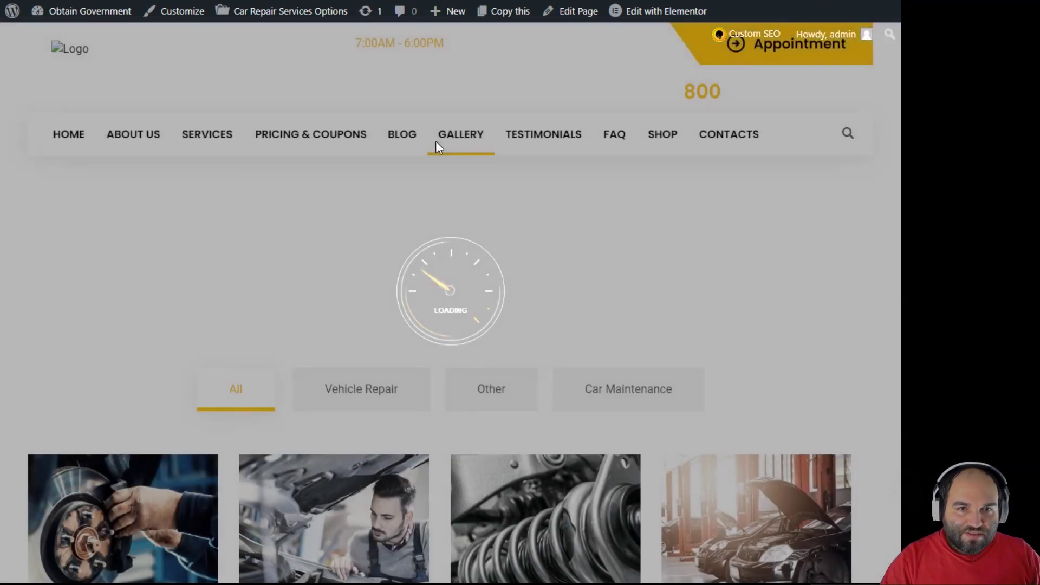
mouse_move(458, 152)
scroll(570, 337, "down", 10)
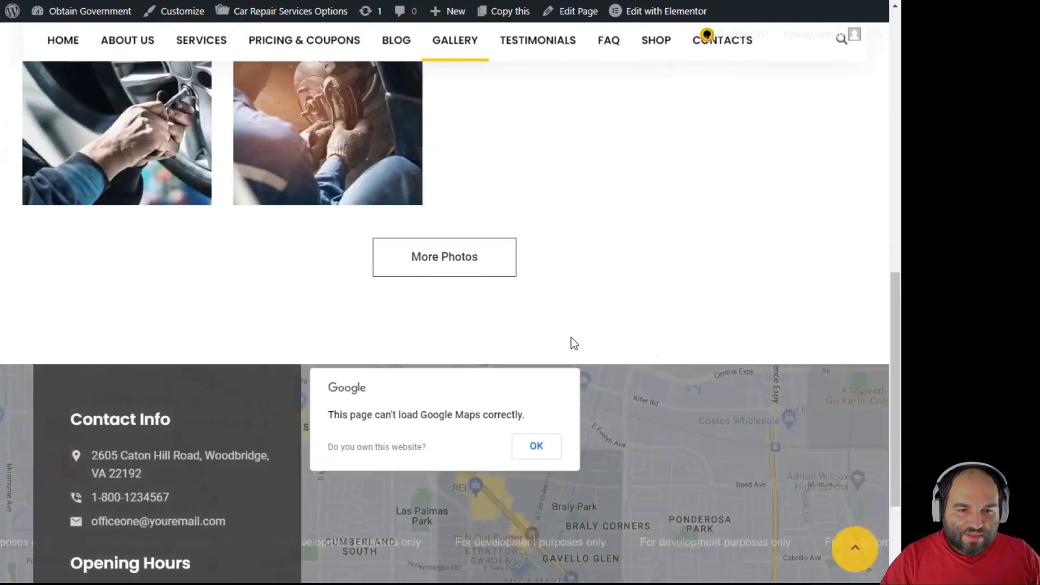
scroll(571, 338, "up", 8)
Filter the gallery to Vehicle Repair photos, then to the Other category.
left_click(398, 263)
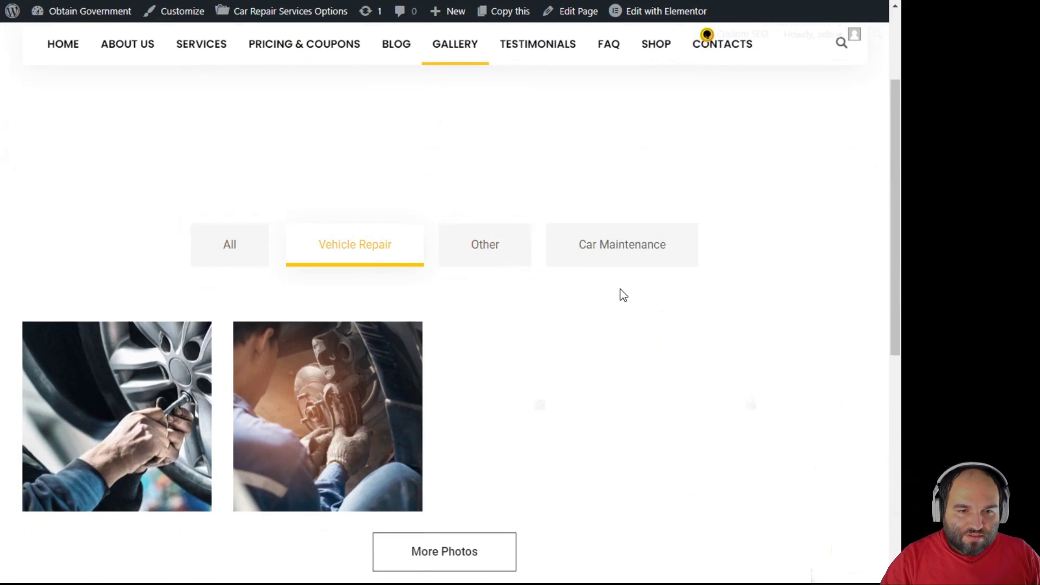
scroll(620, 294, "up", 1)
scroll(591, 288, "down", 4)
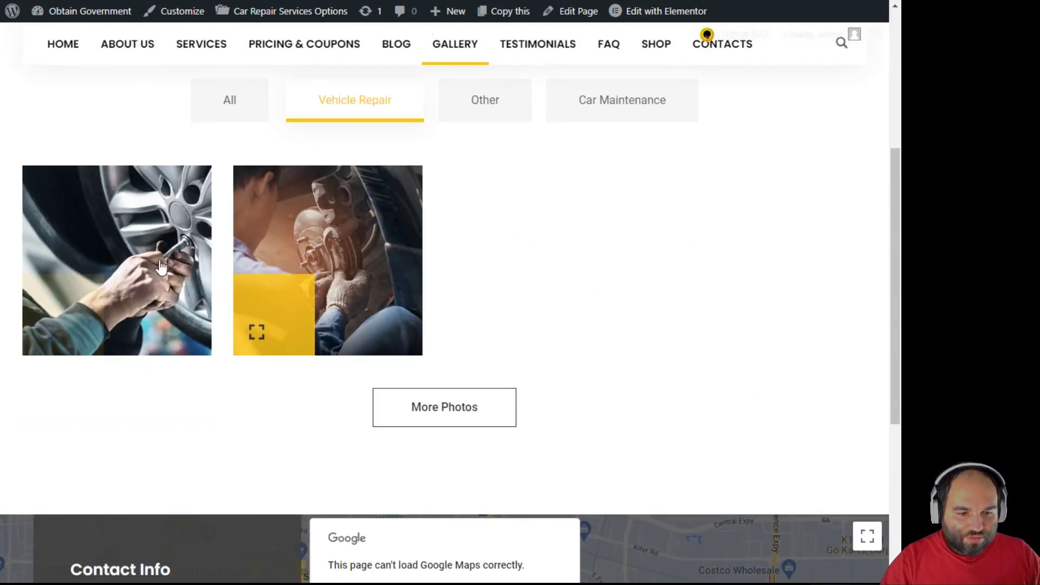
scroll(610, 279, "up", 3)
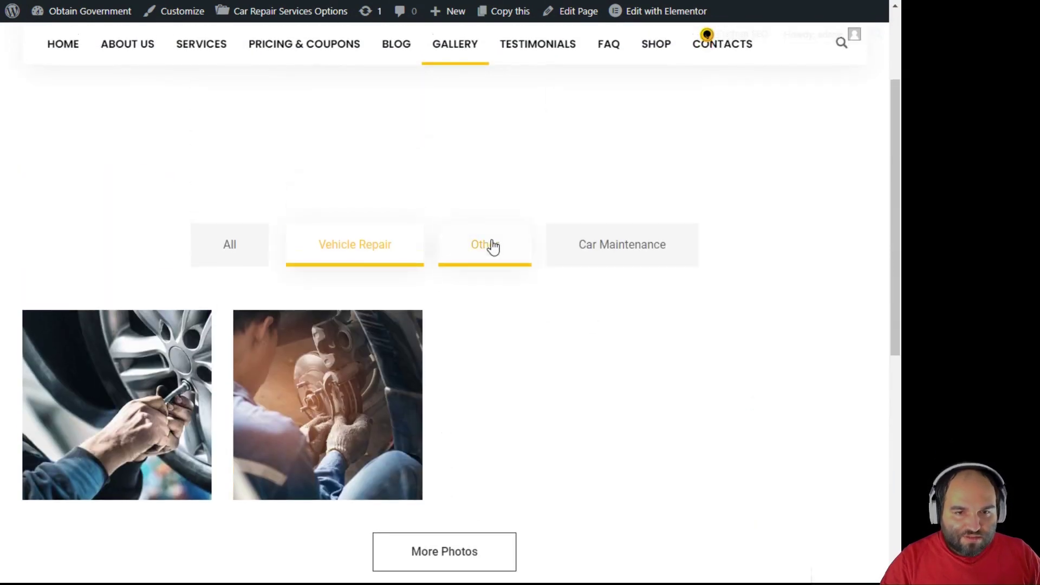
left_click(487, 245)
scroll(719, 371, "up", 3)
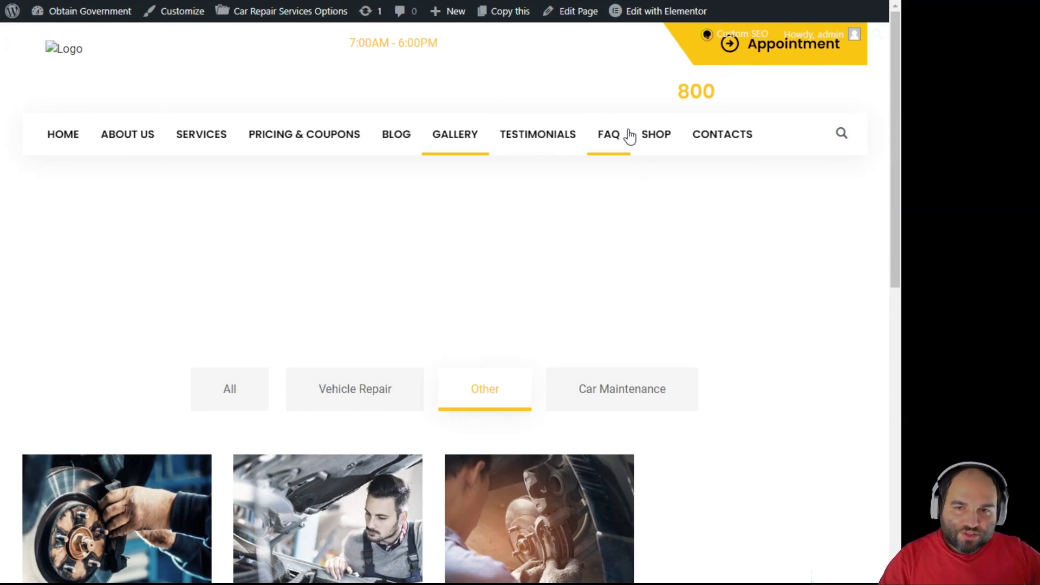
Load the Testimonials page and scroll through its content.
left_click(558, 143)
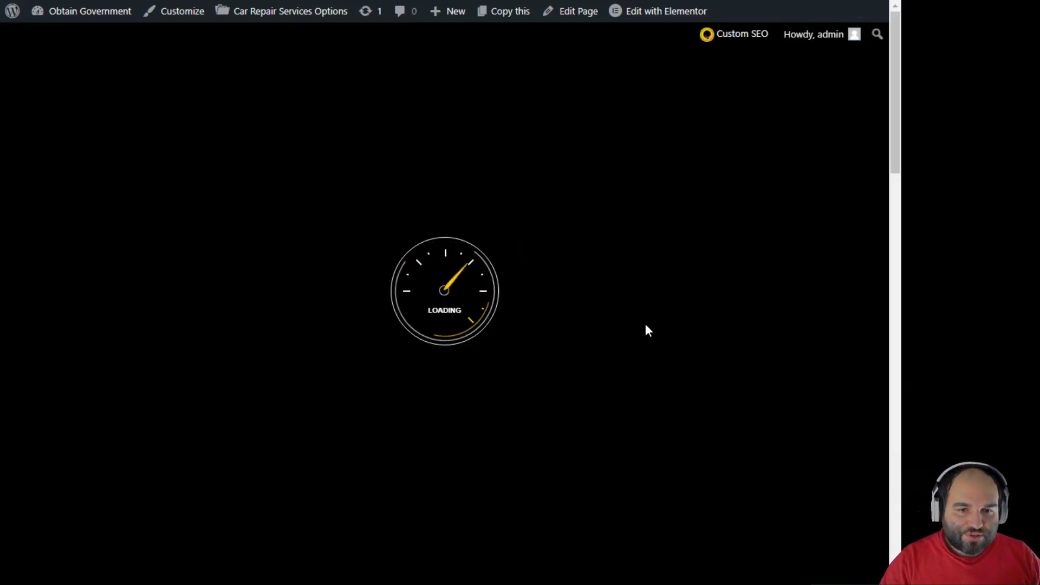
scroll(545, 340, "down", 3)
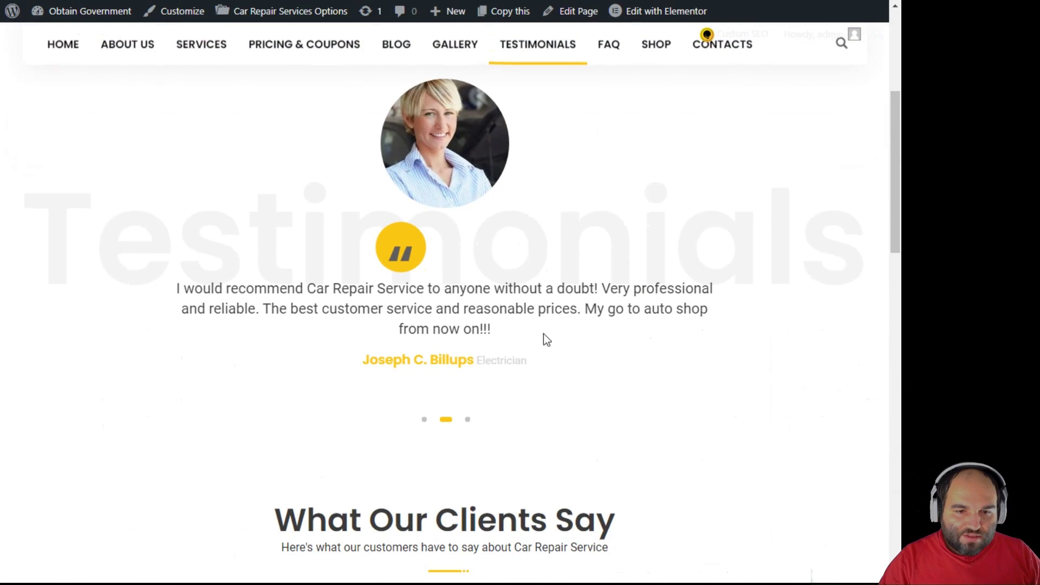
scroll(536, 346, "down", 3)
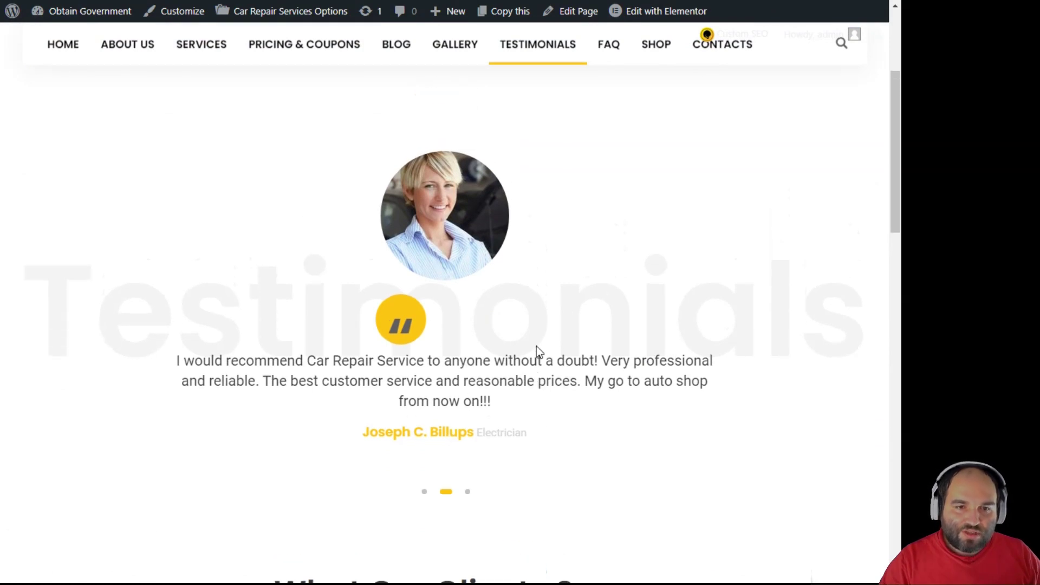
scroll(539, 352, "up", 4)
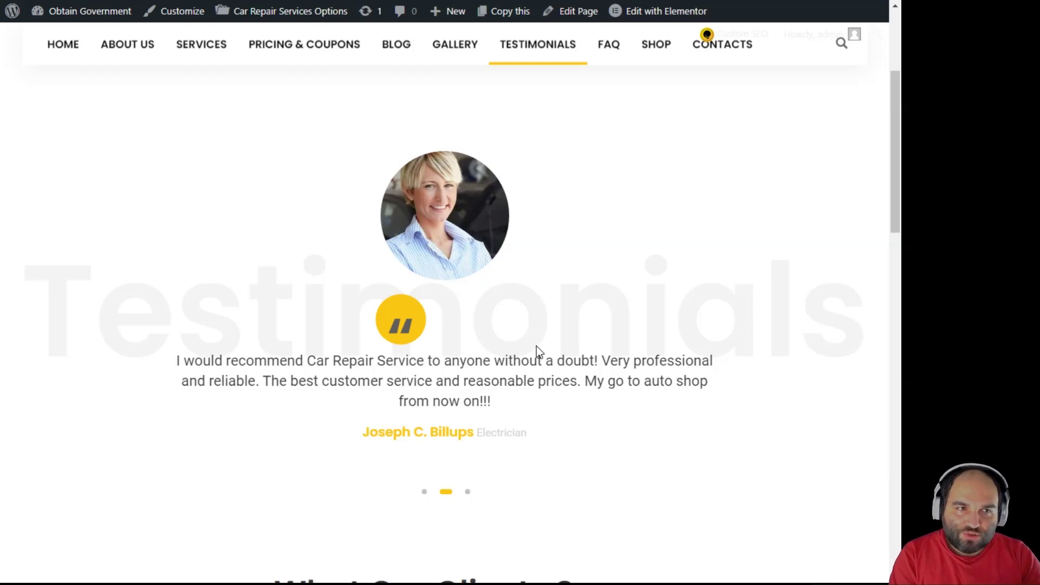
scroll(536, 346, "down", 15)
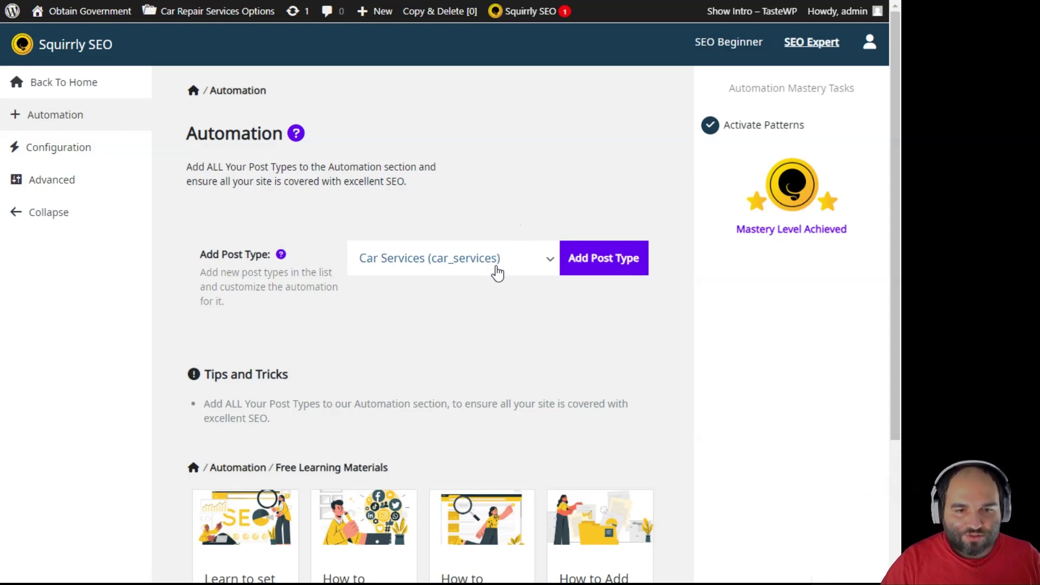
left_click(497, 271)
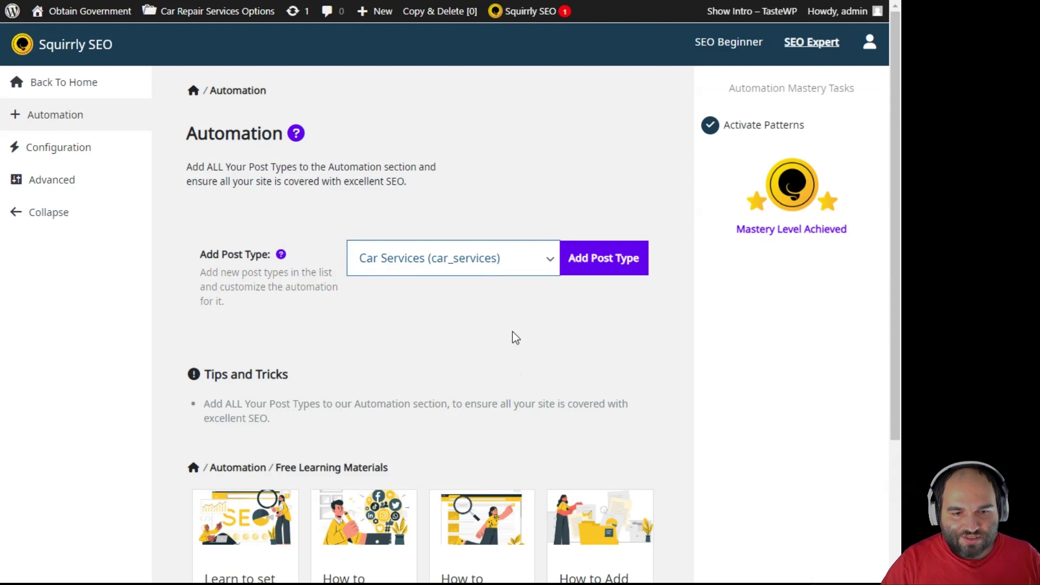
left_click(517, 485)
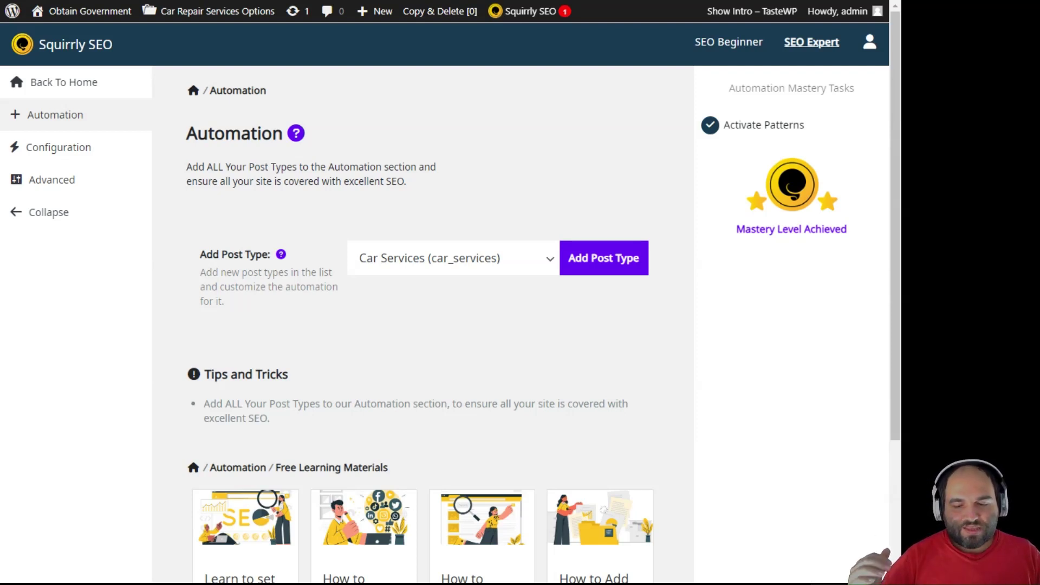
Pick entries in the Add Post Type list: Archive Car Services, Tax Gallery Cat, Gallery, Car Testimonial, E Landing Page.
left_click(408, 274)
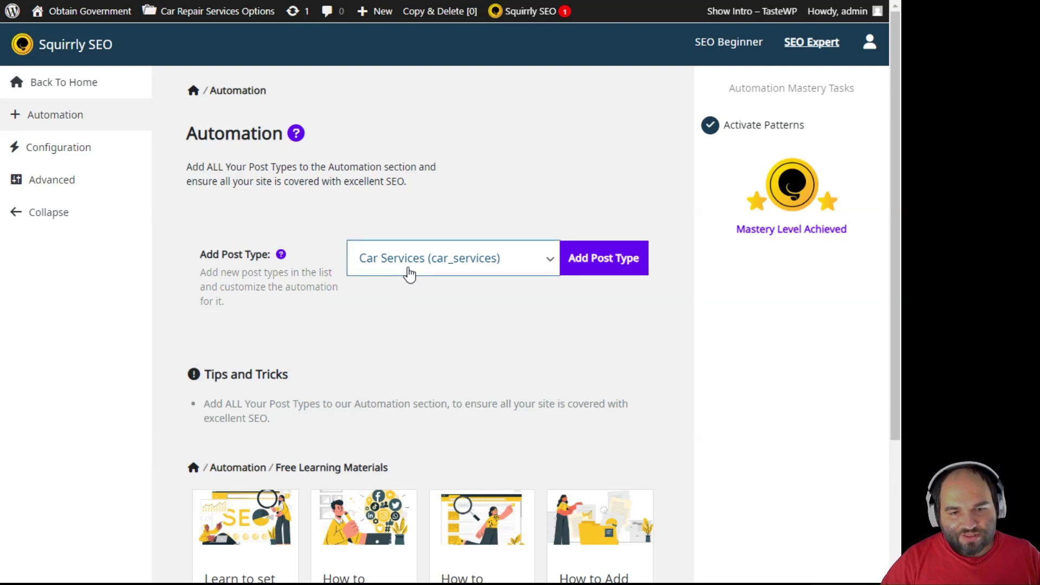
left_click(424, 373)
left_click(433, 280)
left_click(439, 401)
left_click(443, 287)
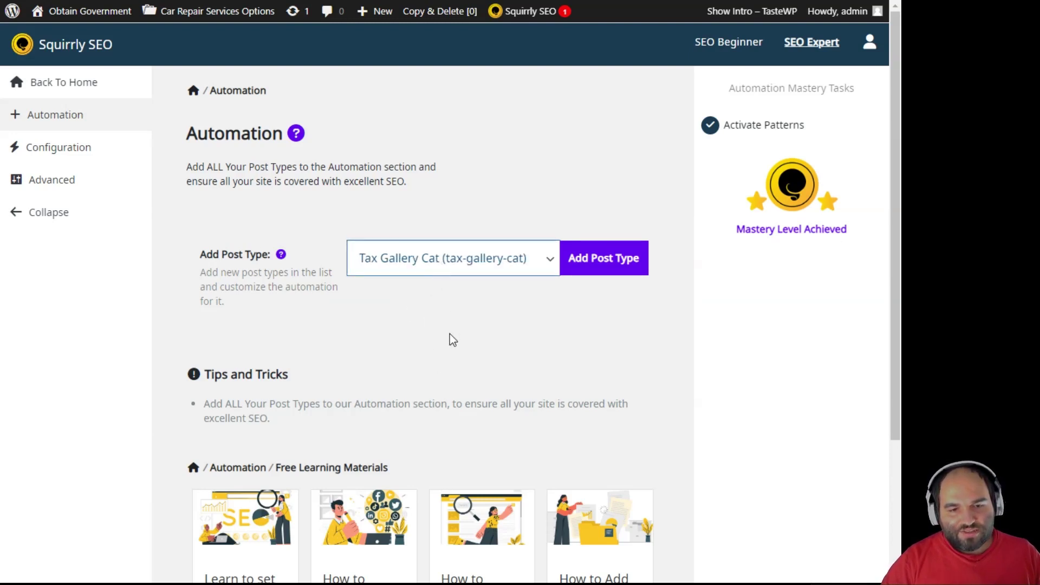
left_click(450, 326)
left_click(451, 263)
left_click(450, 324)
left_click(448, 267)
left_click(441, 312)
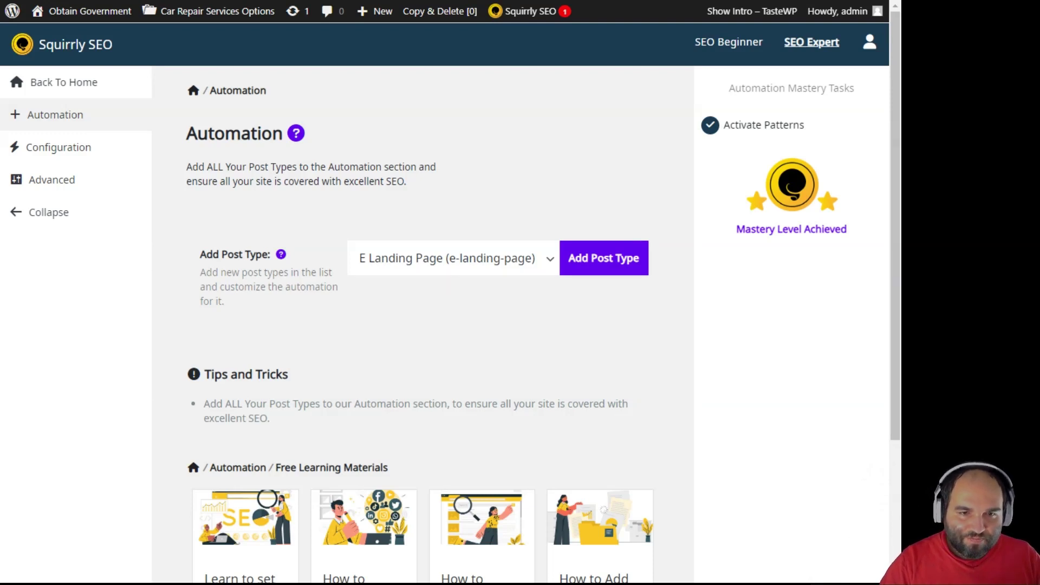
left_click(475, 258)
left_click(489, 290)
Add post types to Automation, including Gallery, Service Estimate, Archive Car Services and Archive Product.
left_click(585, 266)
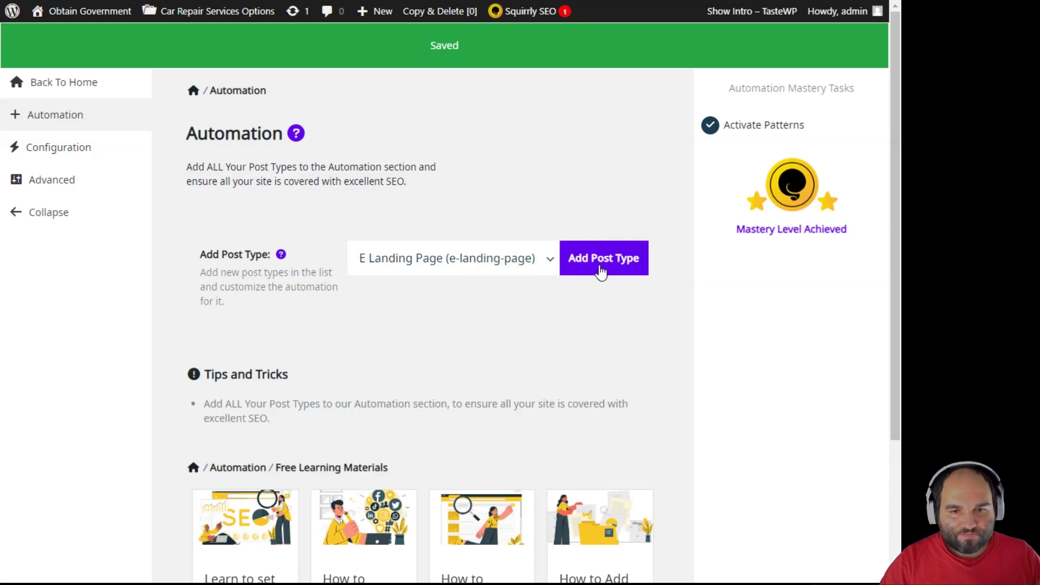
left_click(600, 272)
left_click(610, 268)
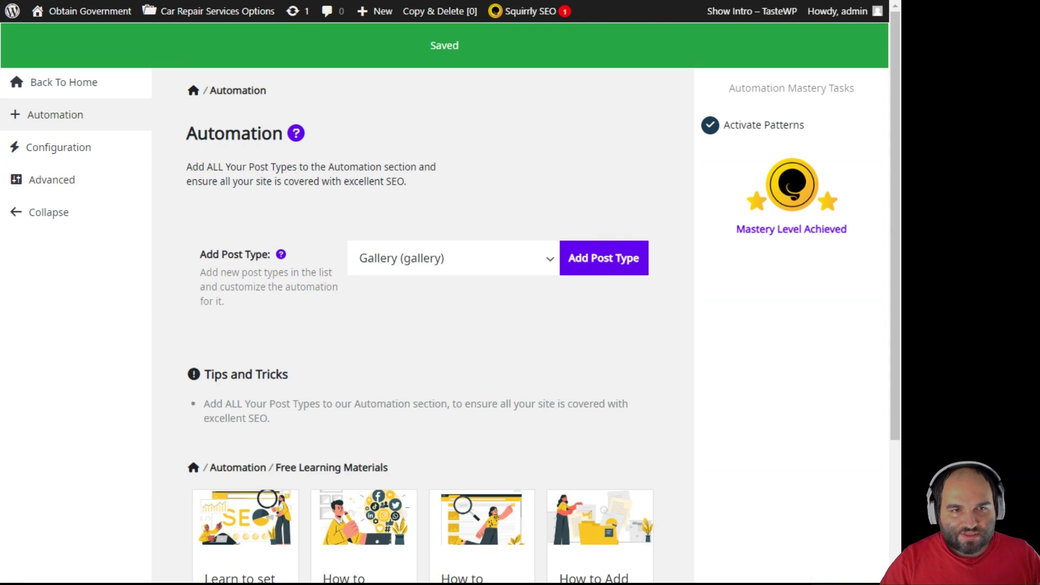
left_click(611, 267)
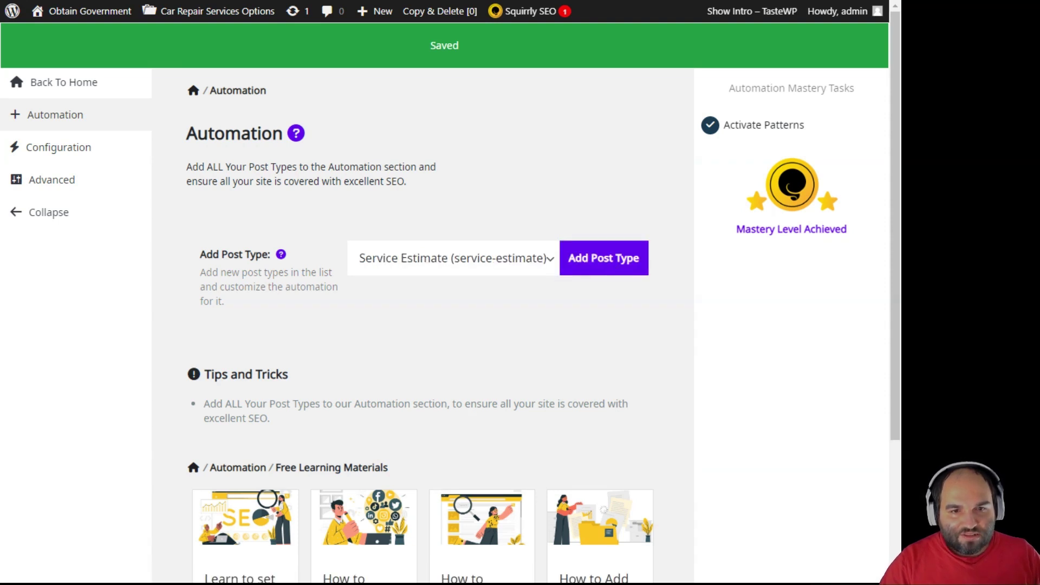
left_click(610, 267)
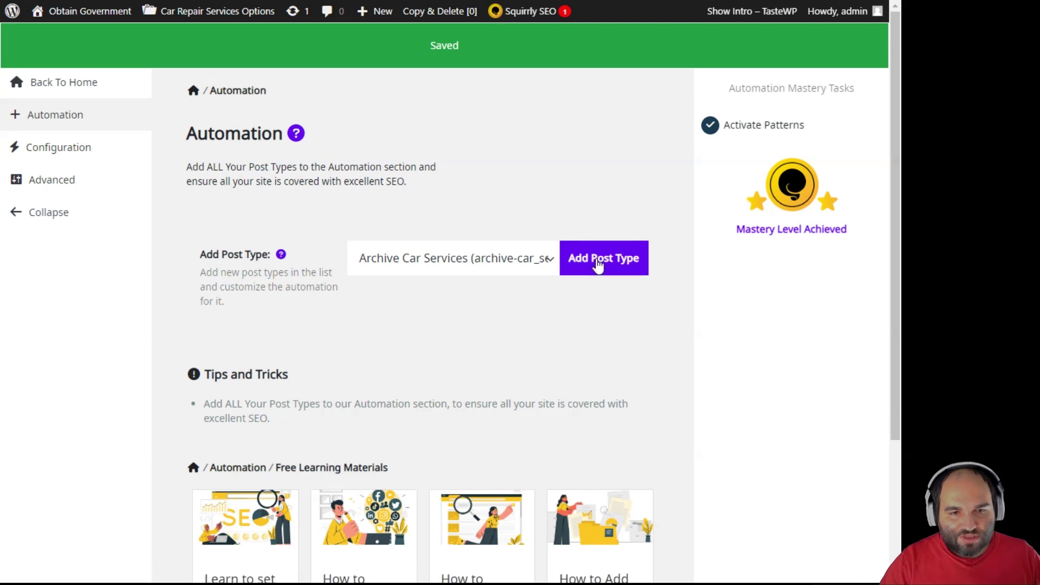
left_click(598, 266)
left_click(598, 265)
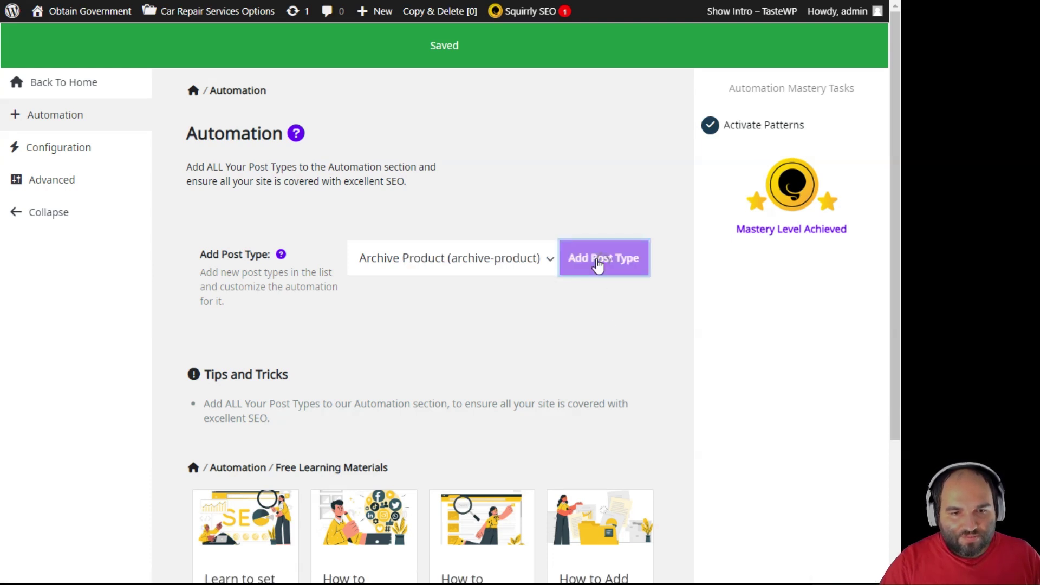
Add taxonomies Gallery Cat, Service Cat, Make Brand, Model Car, Model Year and Service Part.
left_click(598, 266)
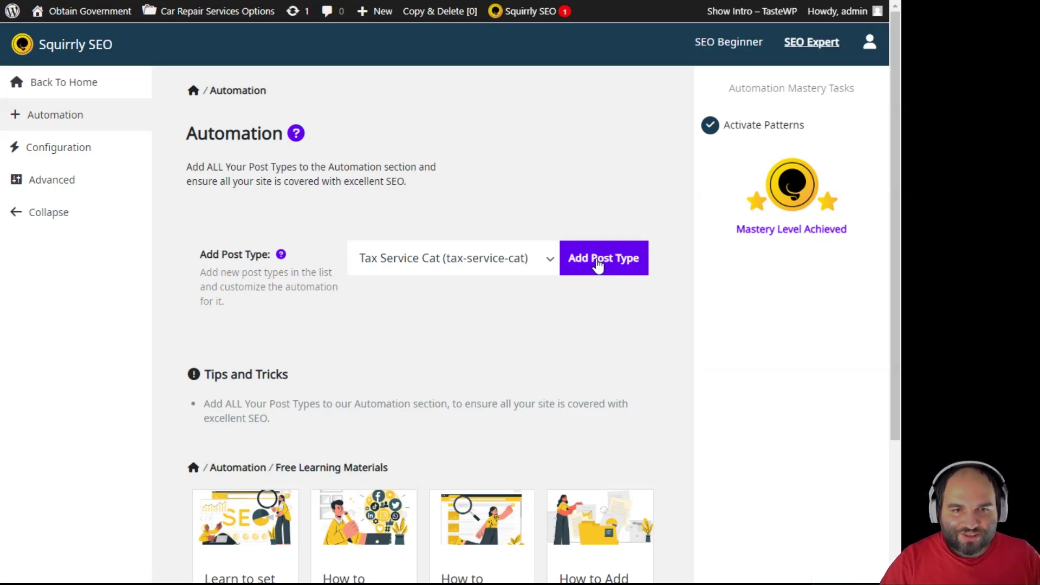
left_click(598, 265)
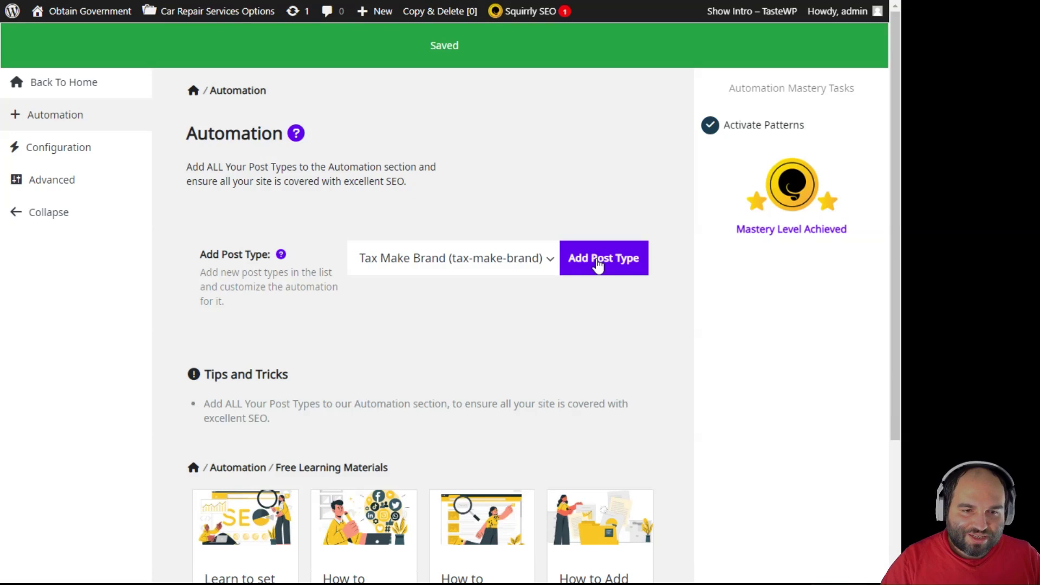
left_click(598, 265)
left_click(598, 265)
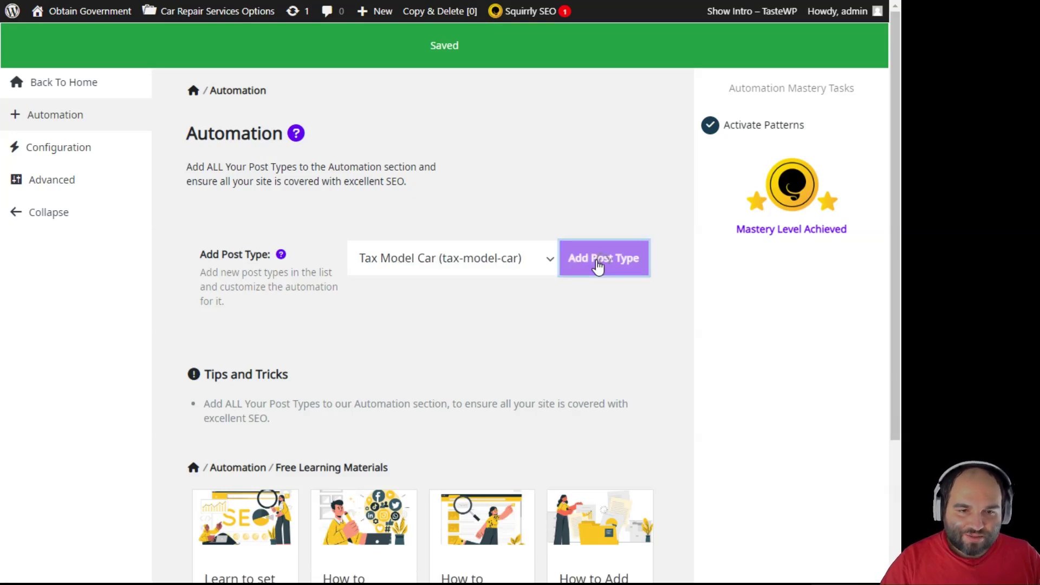
left_click(598, 265)
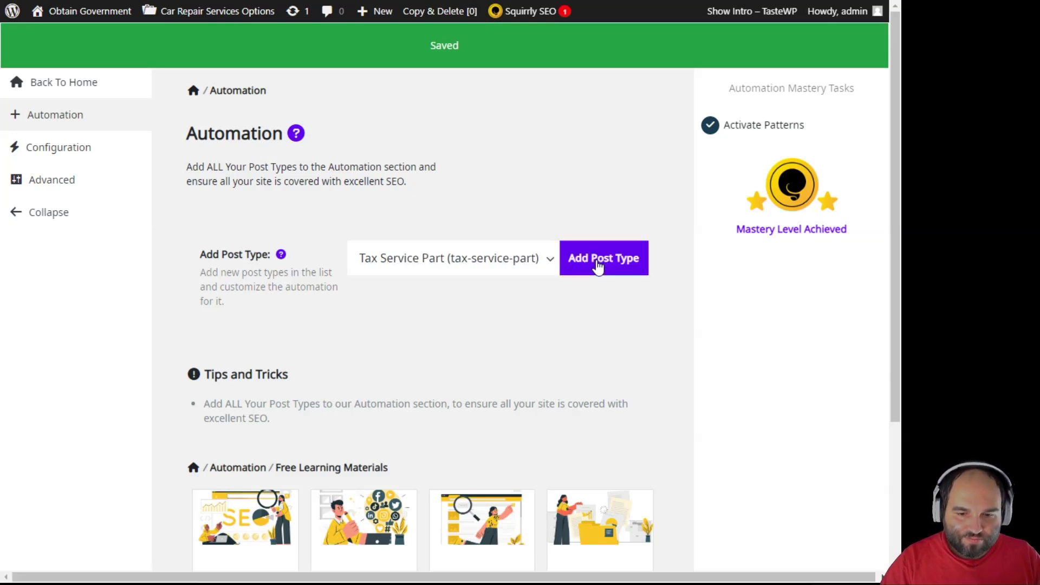
left_click(598, 266)
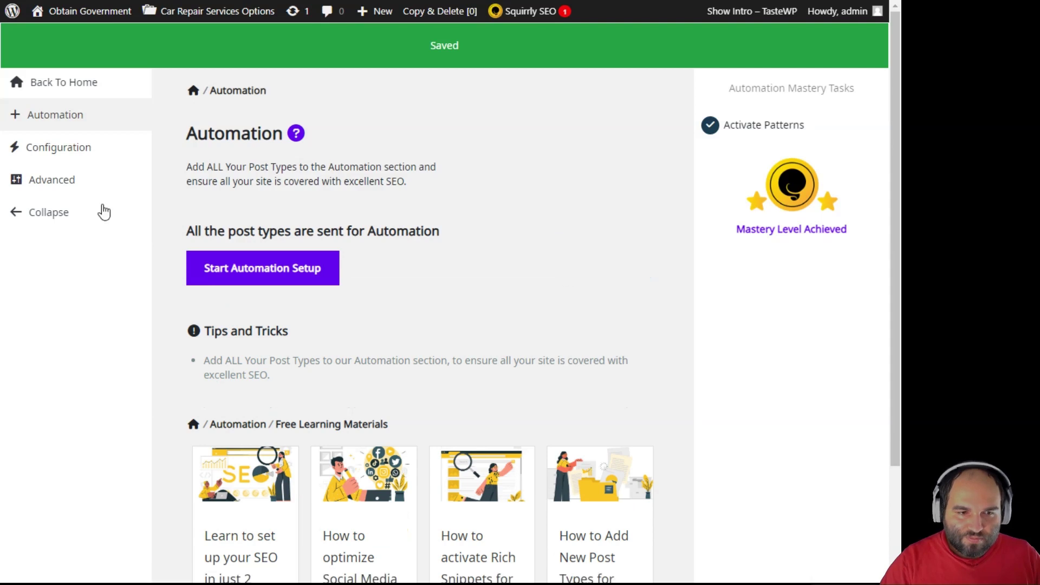
triple_click(353, 230)
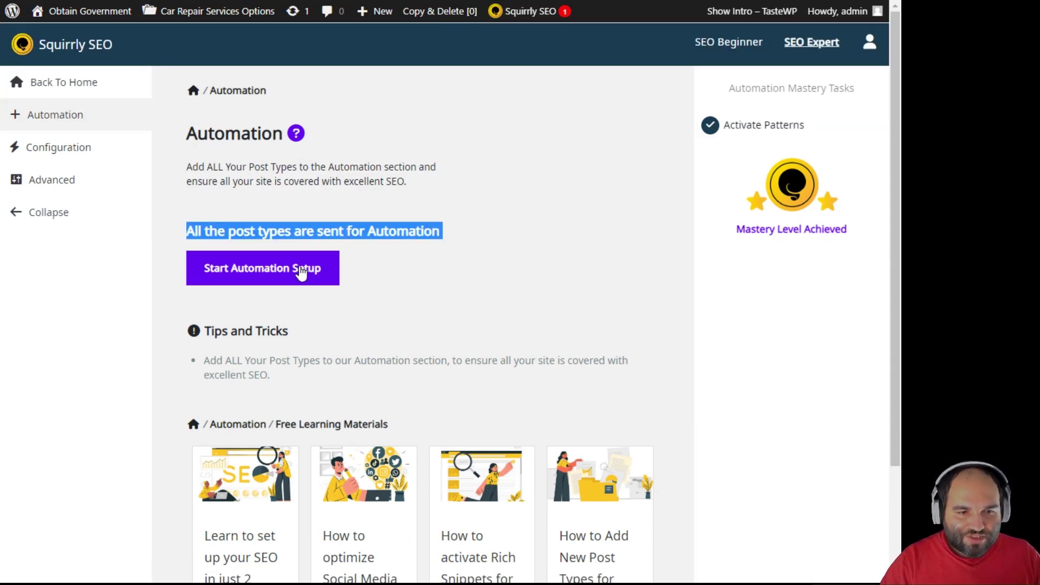
left_click(301, 270)
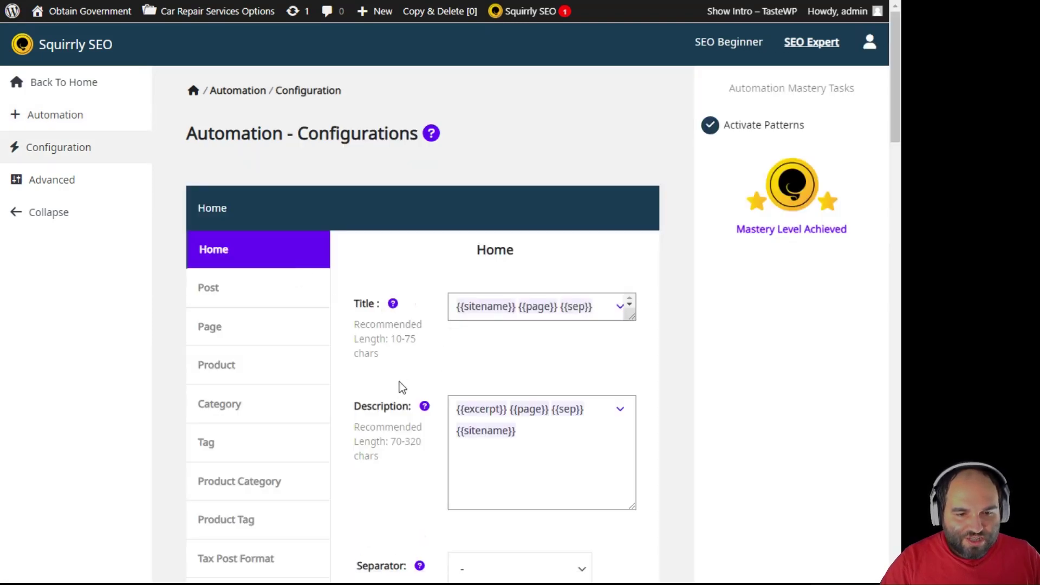
scroll(404, 387, "down", 6)
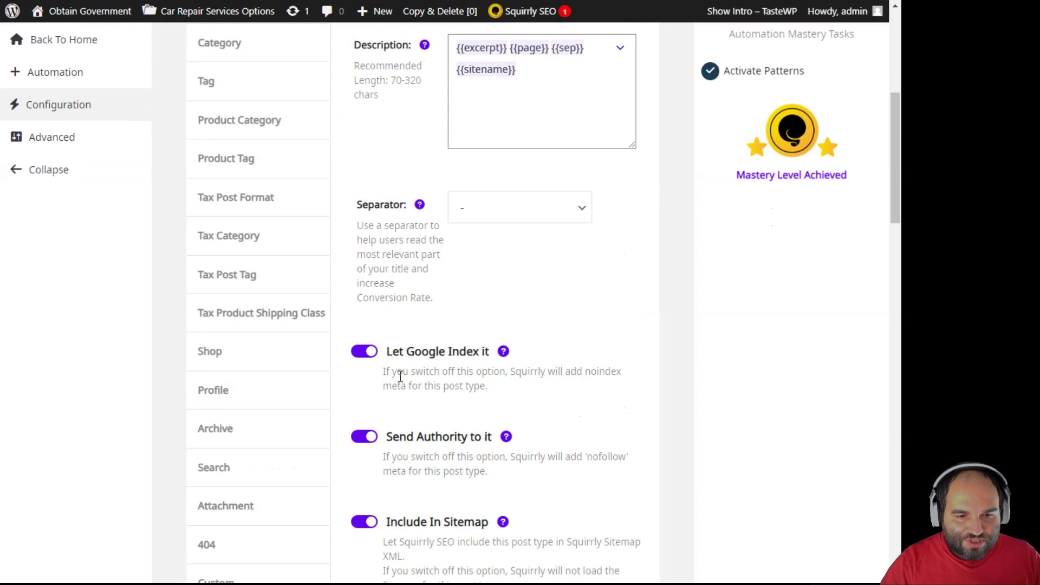
scroll(368, 364, "down", 4)
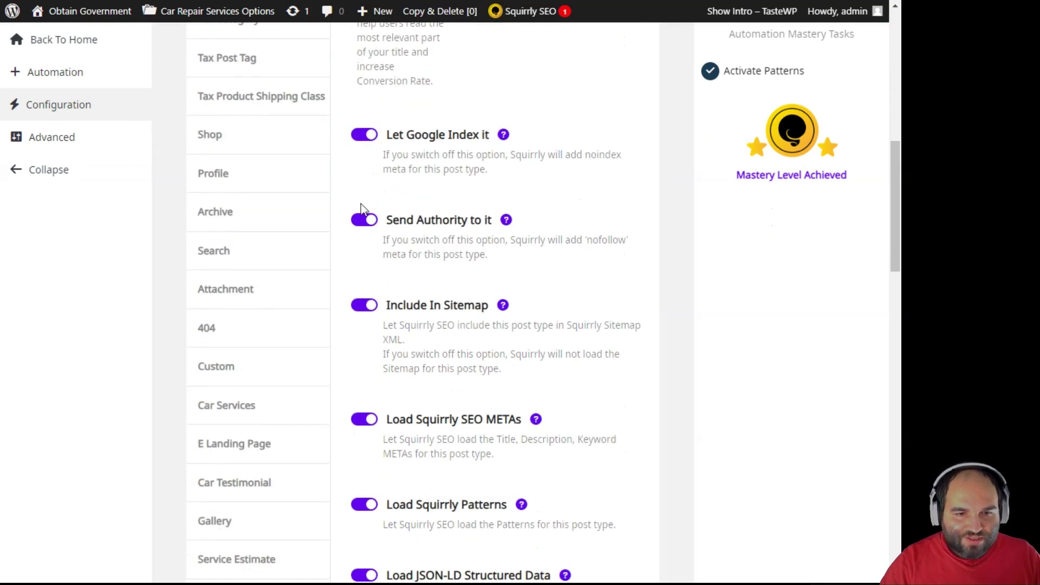
scroll(376, 317, "down", 3)
scroll(469, 281, "down", 1)
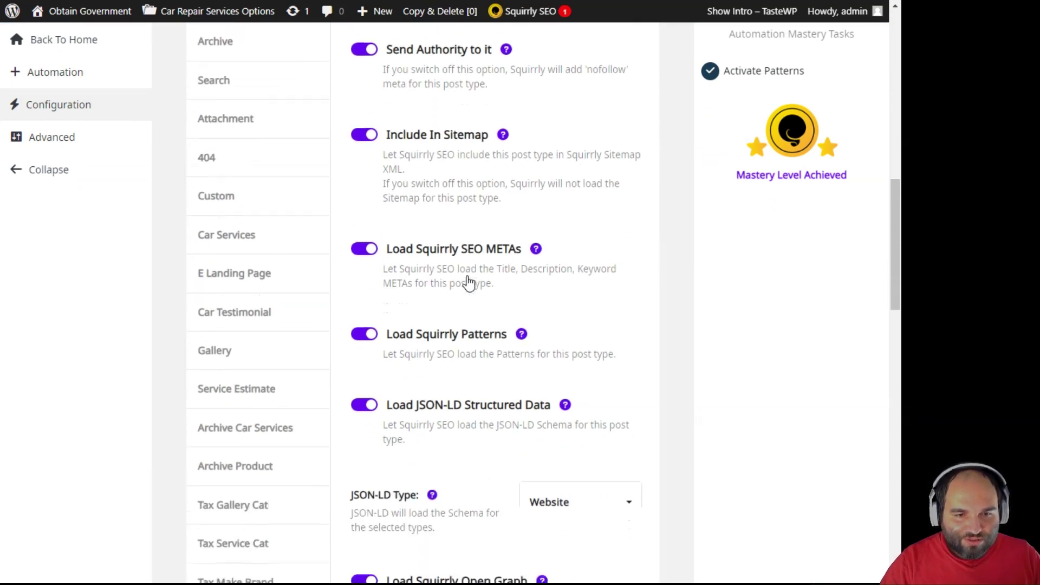
scroll(499, 287, "down", 3)
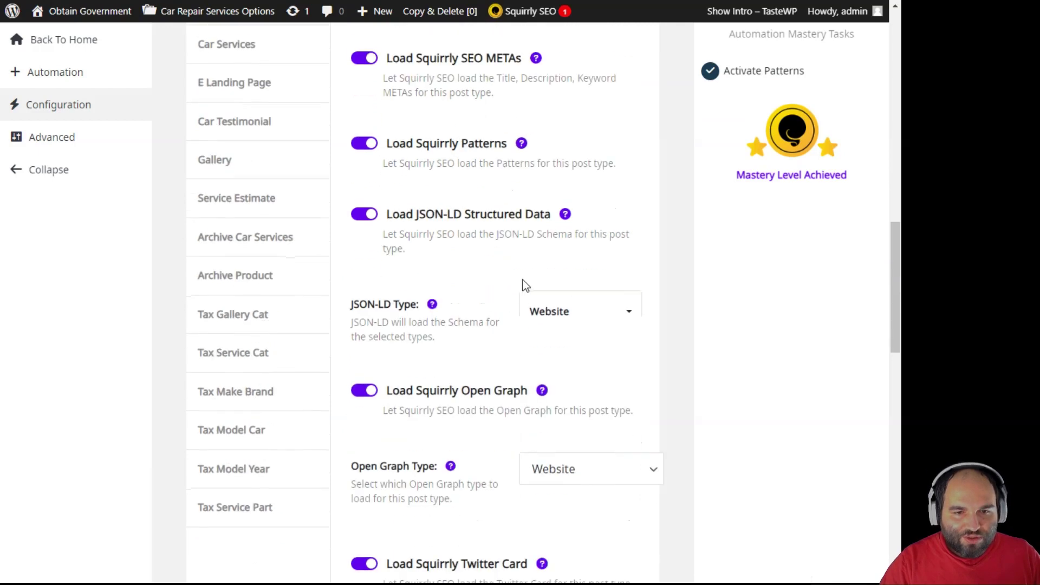
scroll(463, 341, "down", 1)
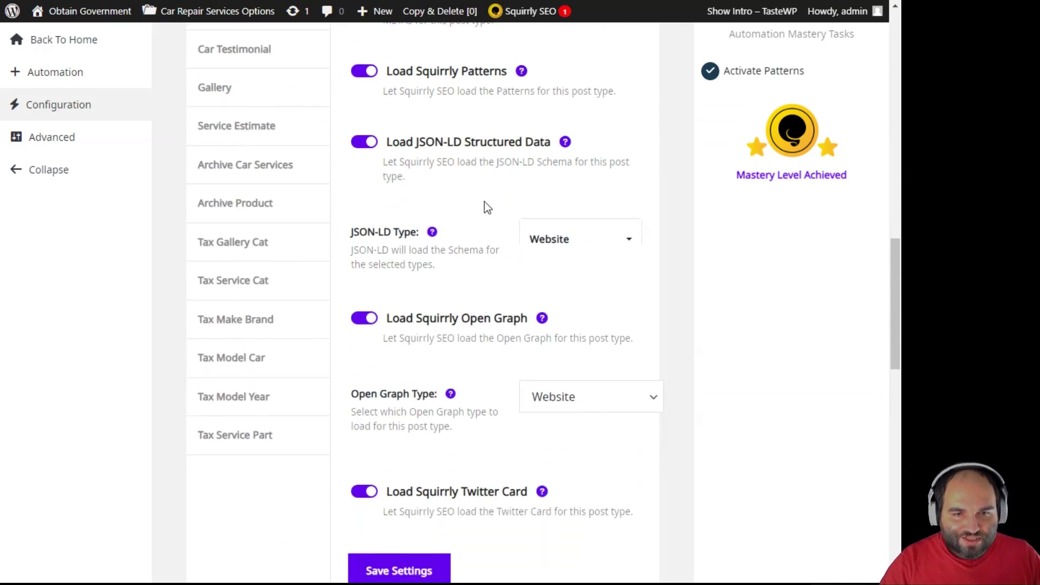
scroll(536, 334, "down", 2)
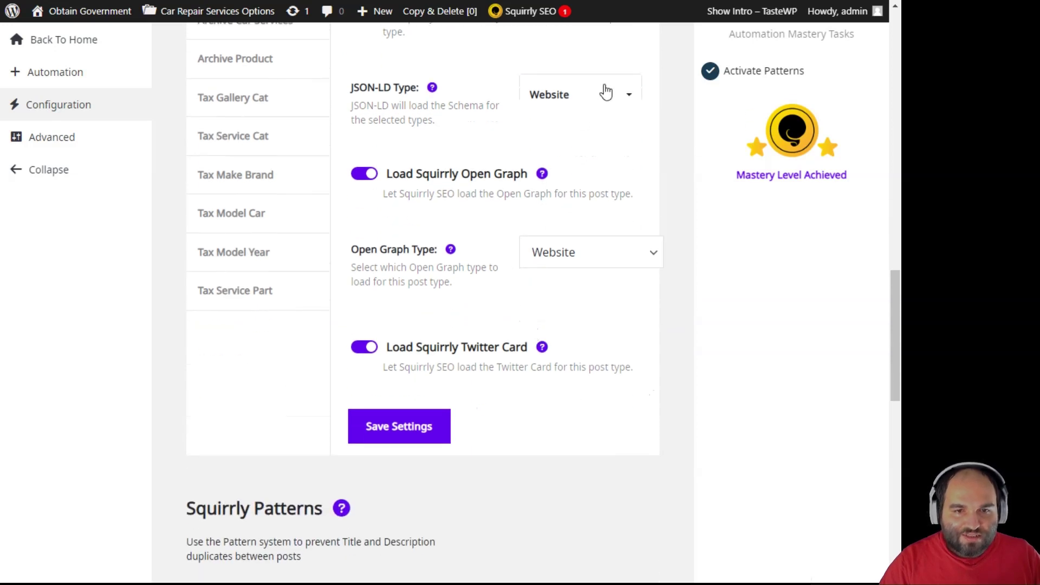
left_click(596, 97)
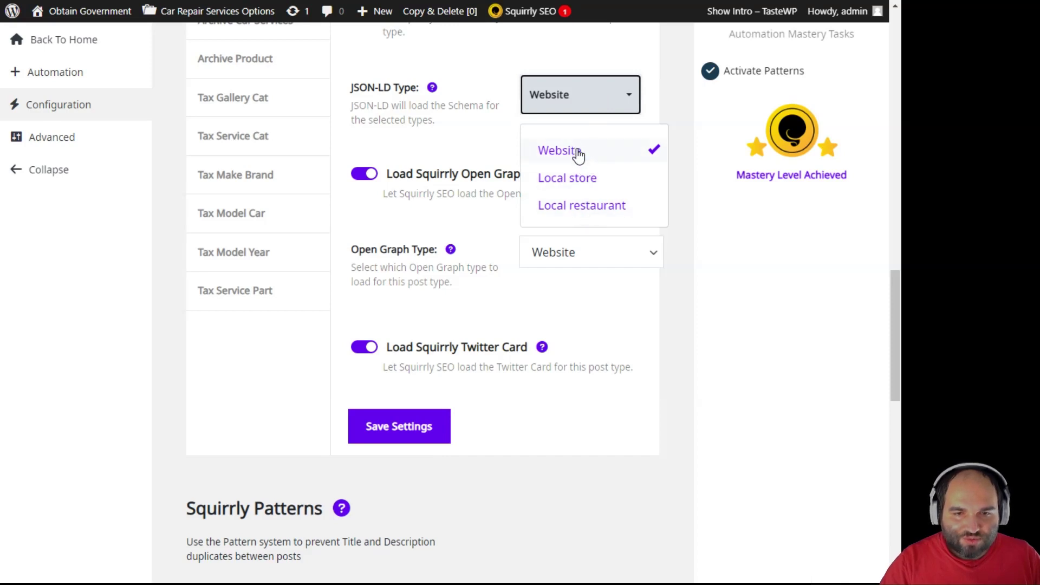
left_click(578, 151)
left_click(440, 105)
scroll(486, 174, "down", 1)
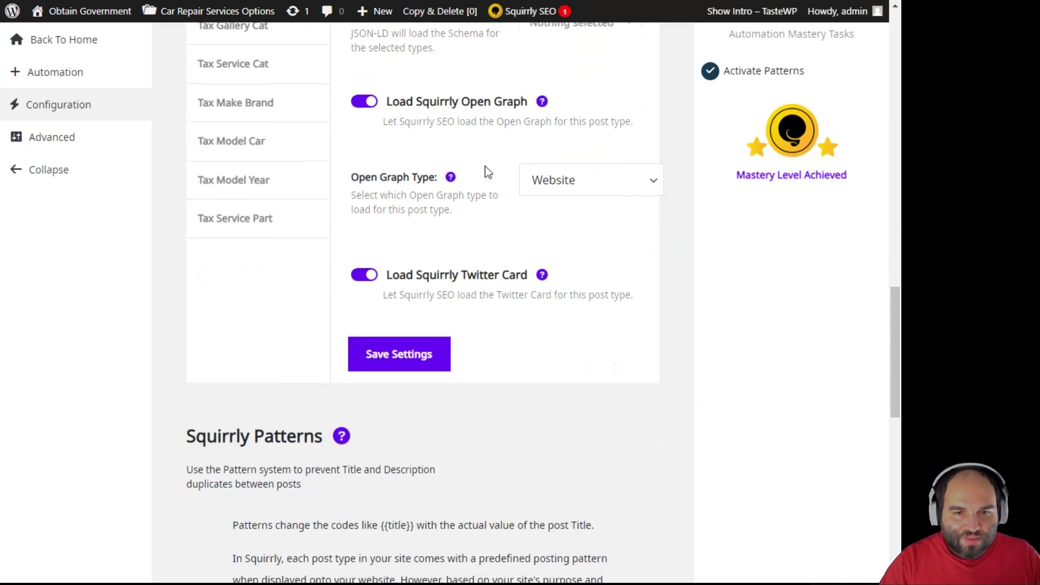
scroll(509, 165, "up", 3)
left_click(529, 158)
left_click(573, 221)
left_click(472, 244)
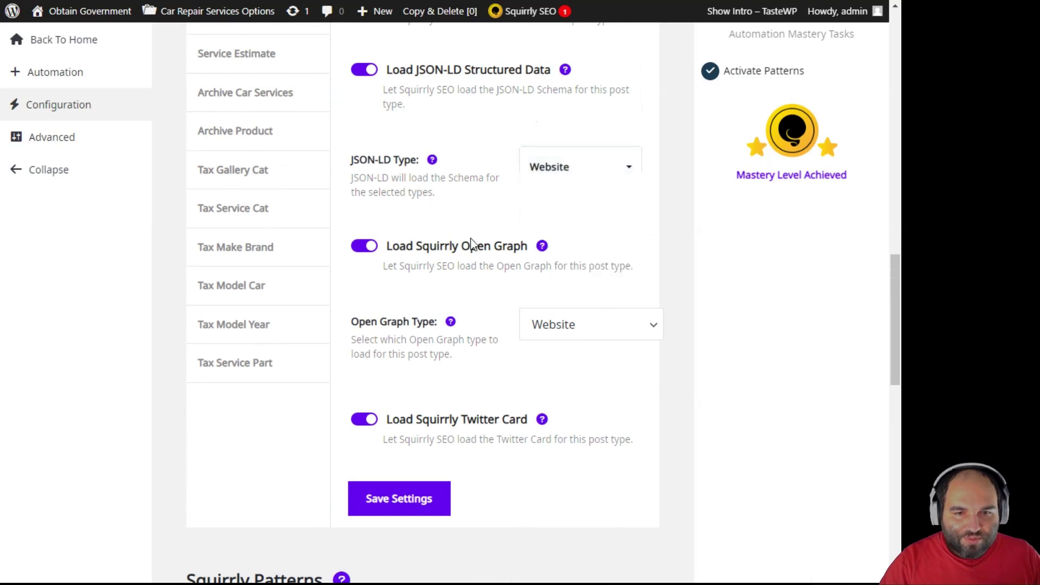
left_click(578, 172)
left_click(578, 250)
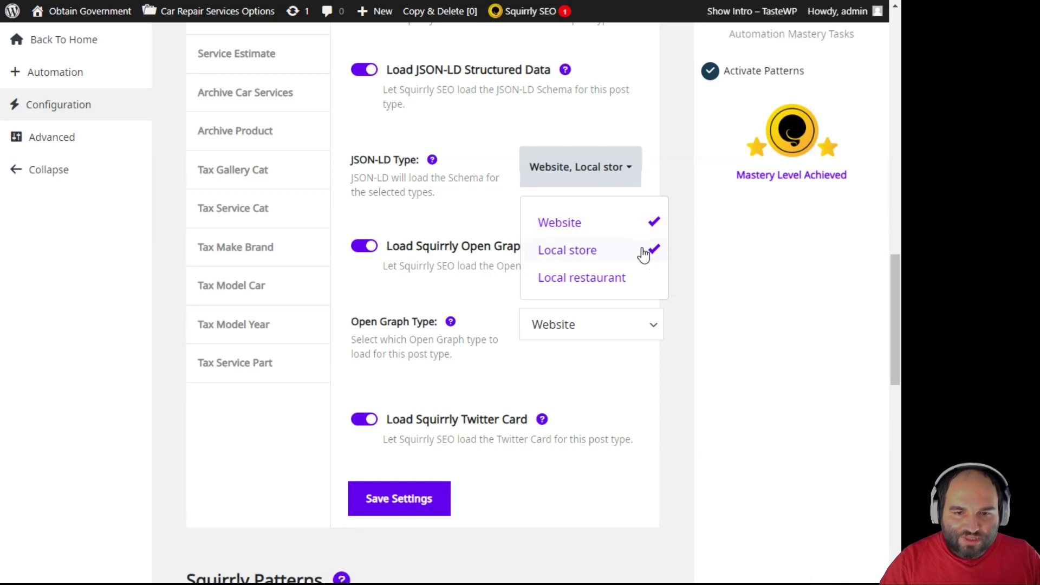
left_click(642, 253)
left_click(615, 275)
left_click(615, 275)
left_click(617, 255)
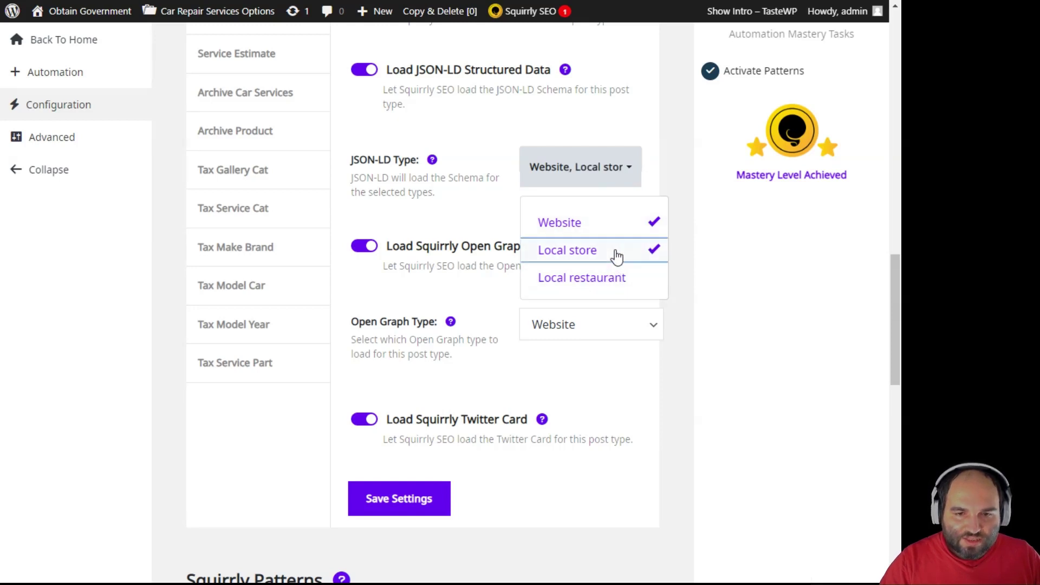
left_click(617, 255)
left_click(609, 278)
left_click(610, 279)
left_click(473, 192)
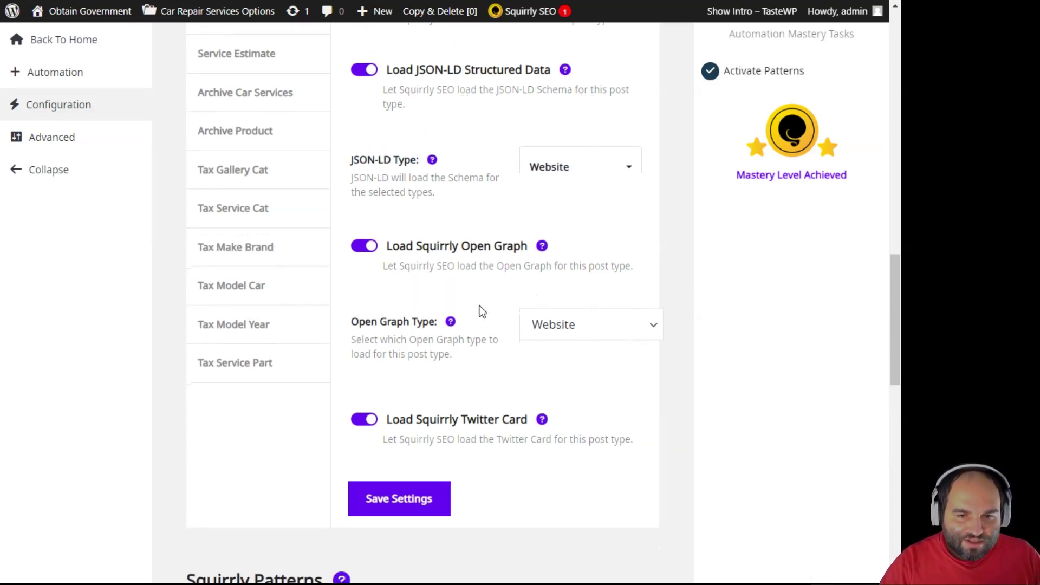
scroll(486, 324, "down", 3)
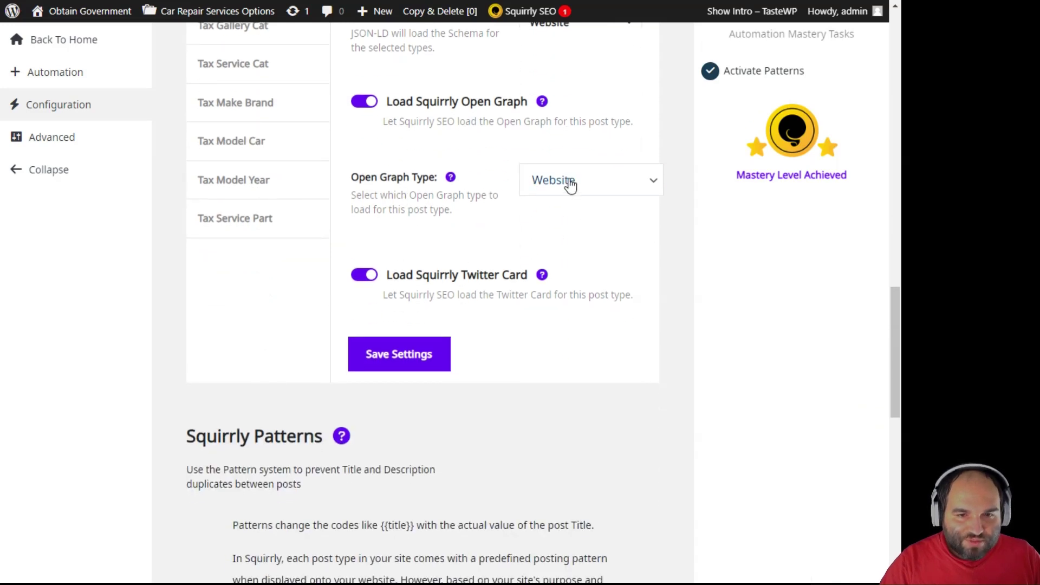
scroll(450, 251, "down", 3)
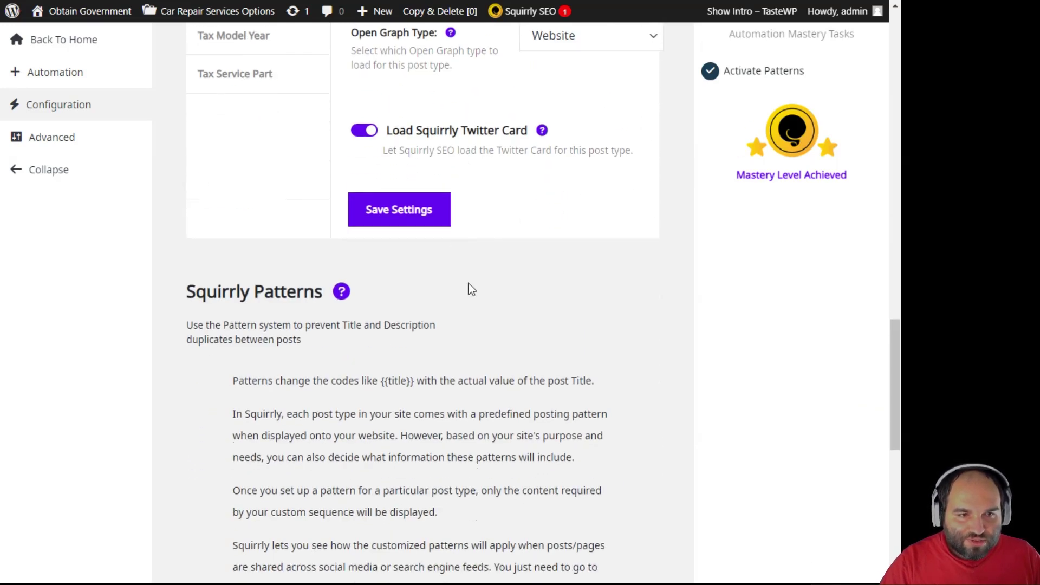
scroll(471, 293, "up", 20)
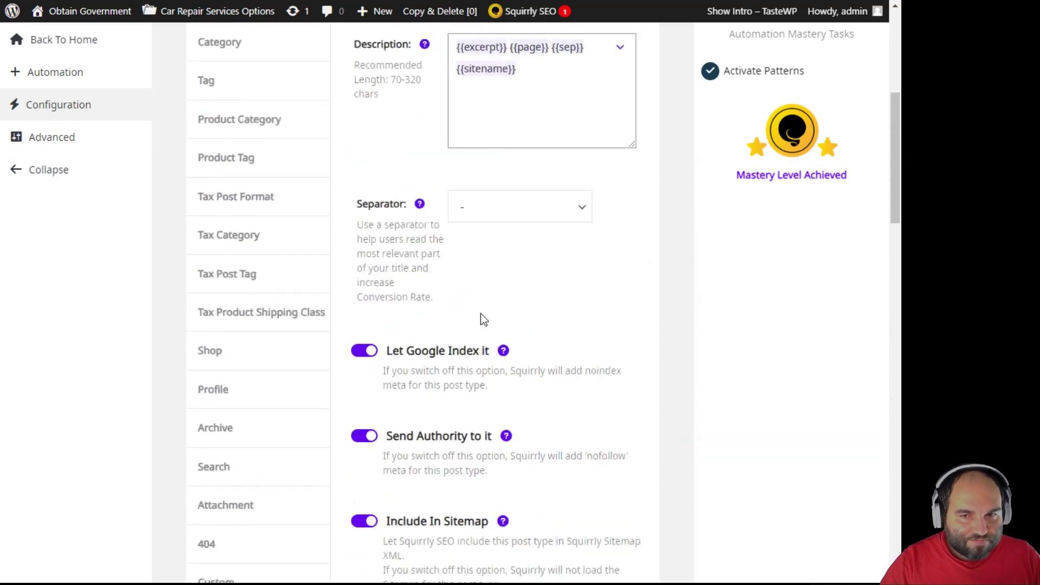
scroll(480, 314, "up", 10)
scroll(482, 311, "down", 2)
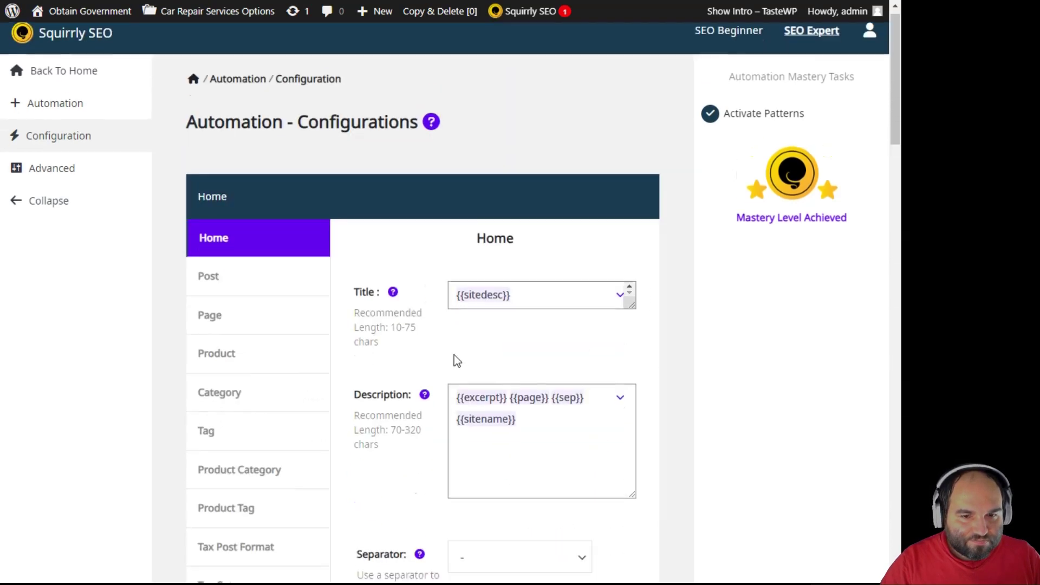
scroll(453, 355, "down", 20)
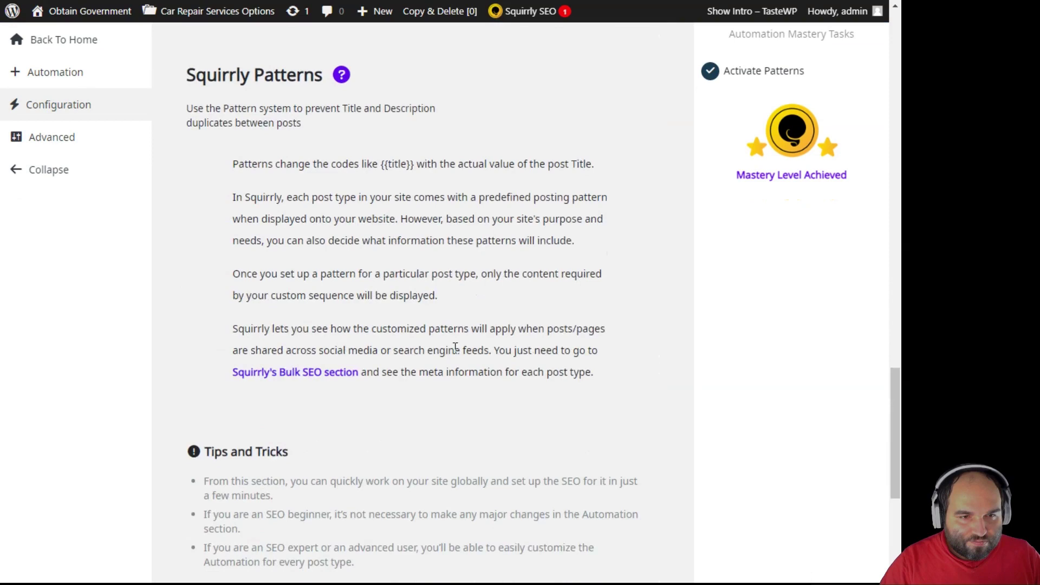
scroll(455, 347, "down", 5)
scroll(458, 344, "up", 15)
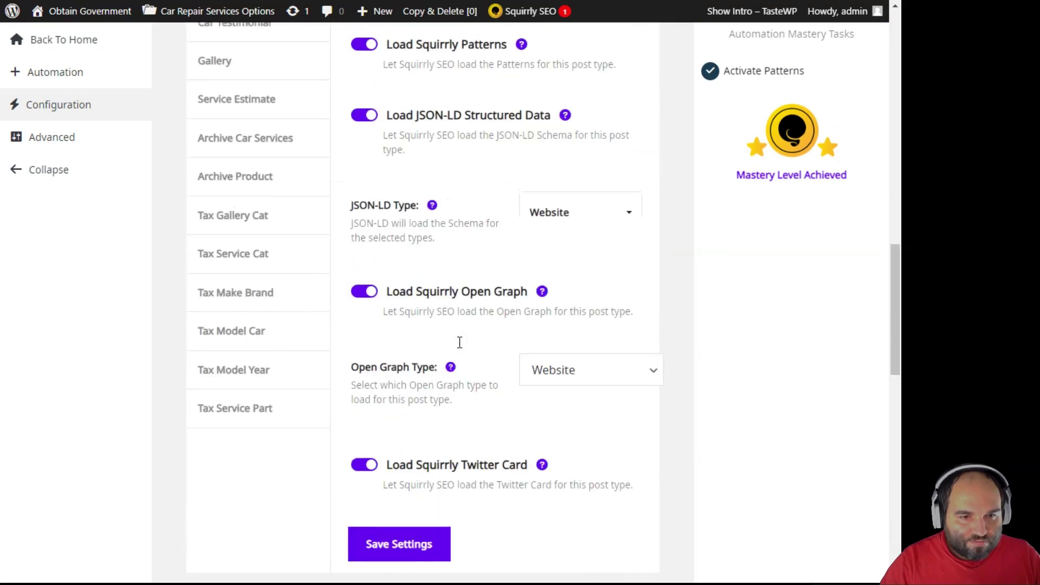
scroll(459, 342, "up", 15)
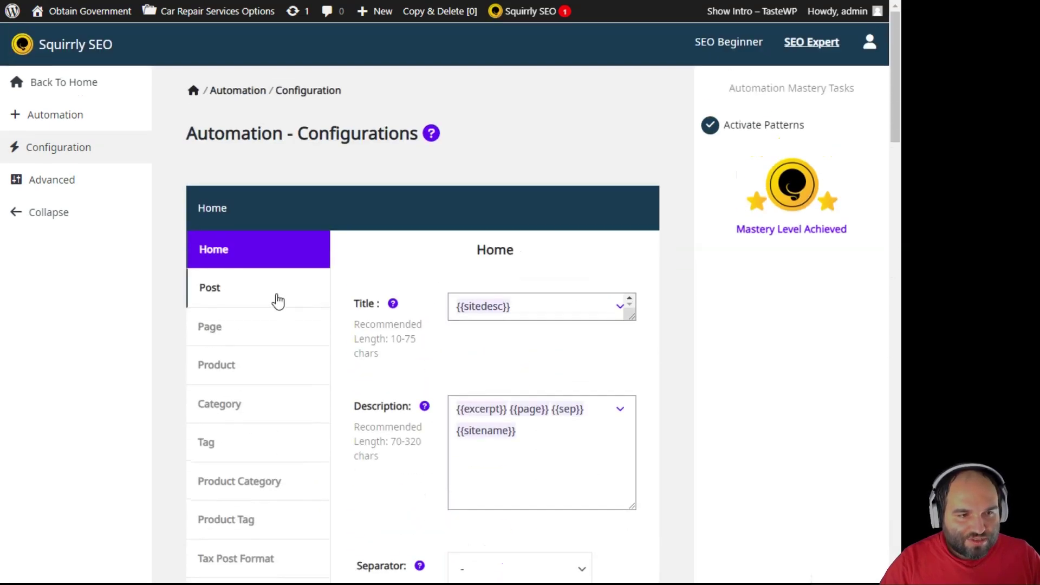
scroll(385, 297, "down", 20)
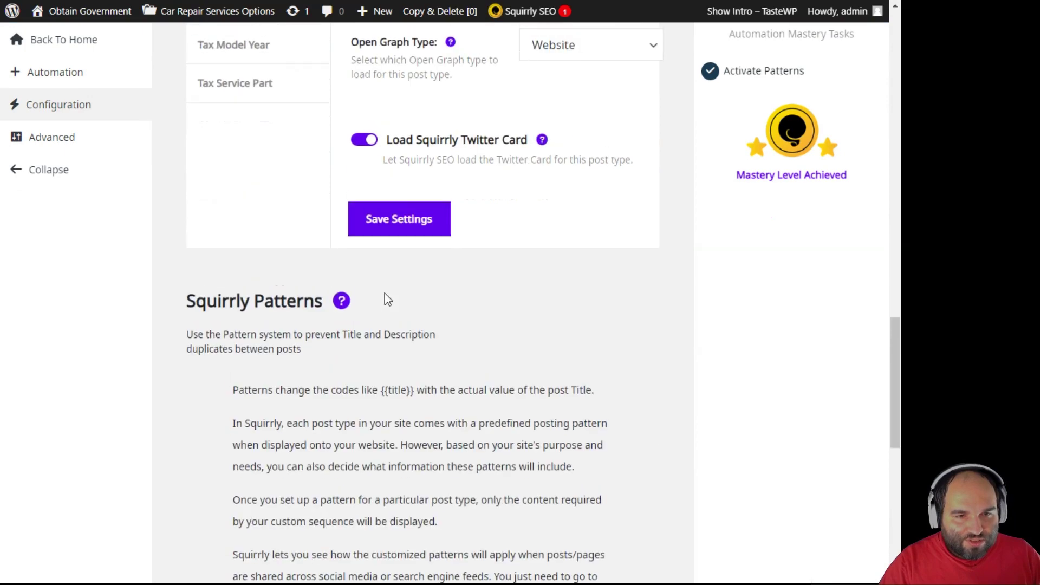
scroll(385, 297, "up", 20)
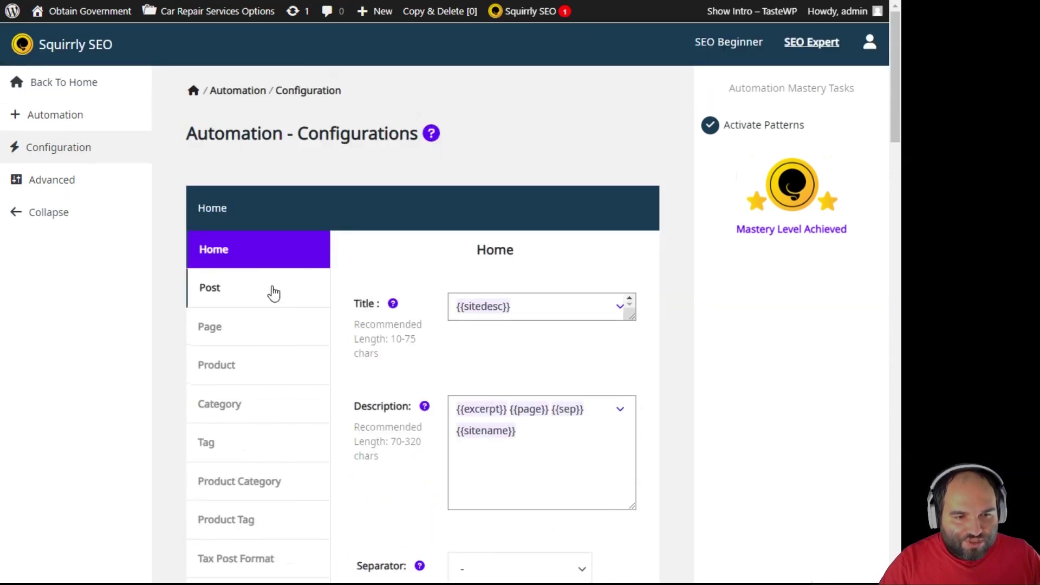
Set the Post type to noindex and nofollow, and exclude it from the sitemap.
left_click(274, 292)
scroll(380, 262, "down", 1)
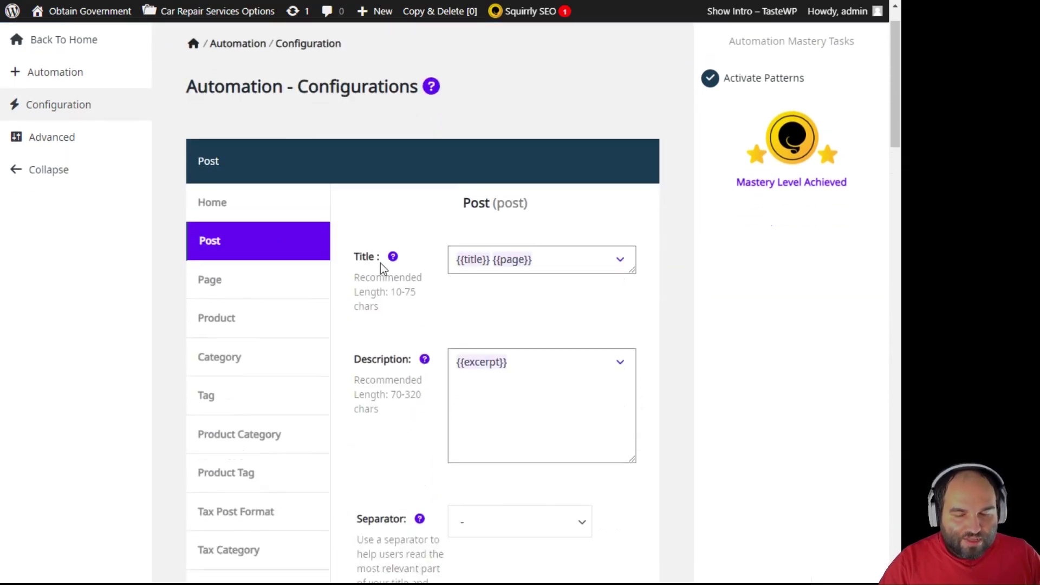
scroll(380, 262, "down", 1)
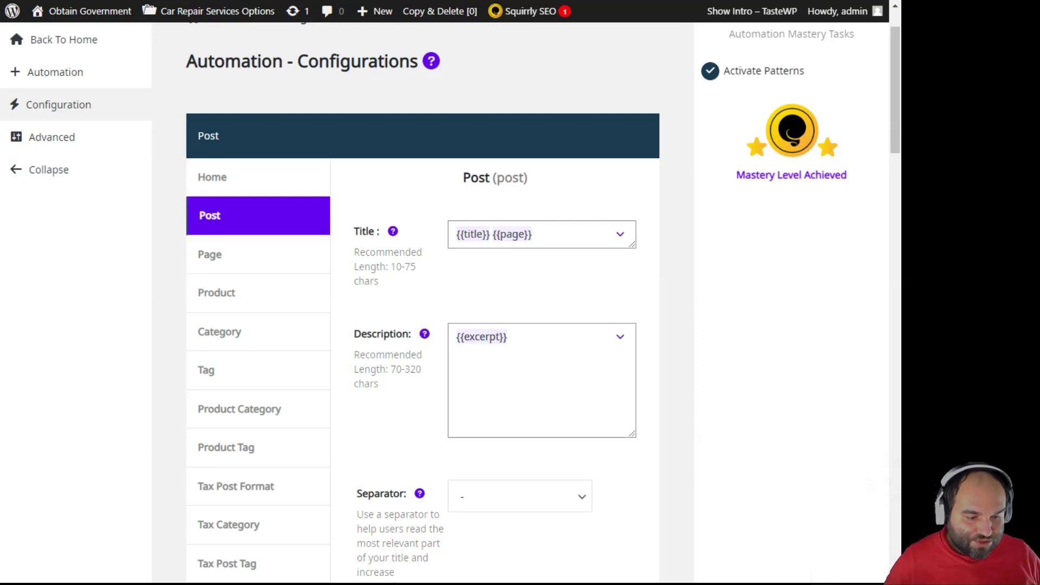
scroll(427, 310, "down", 8)
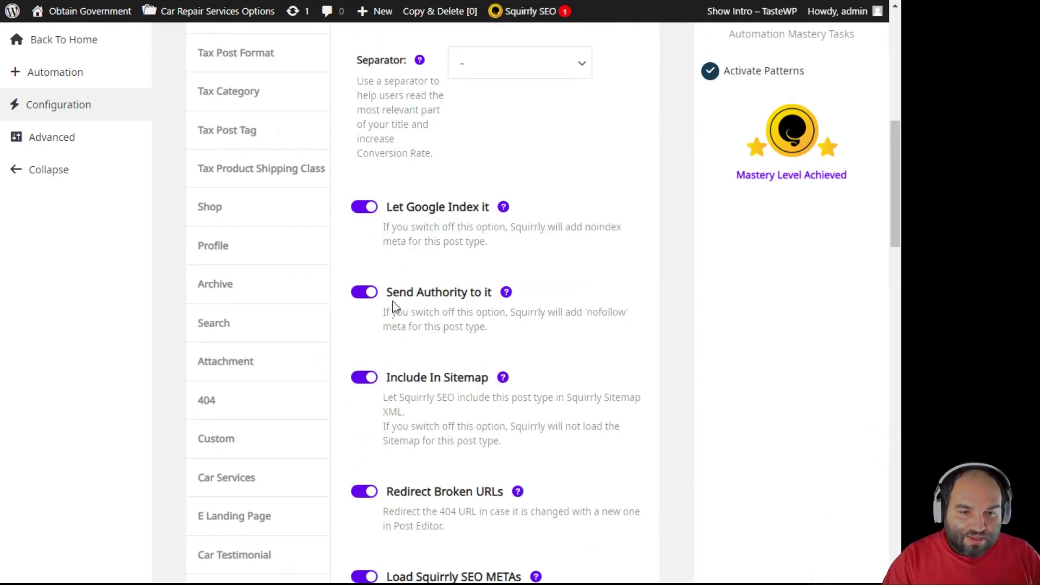
left_click(364, 207)
left_click(364, 292)
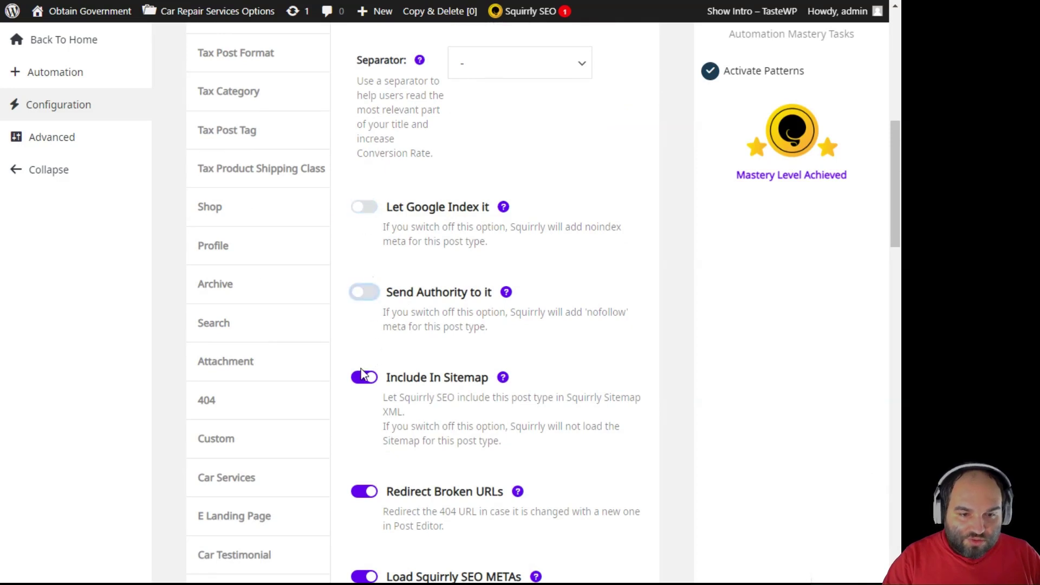
left_click(364, 377)
scroll(366, 383, "down", 3)
Keep broken URL redirects on for Post and save the Post settings.
left_click(364, 348)
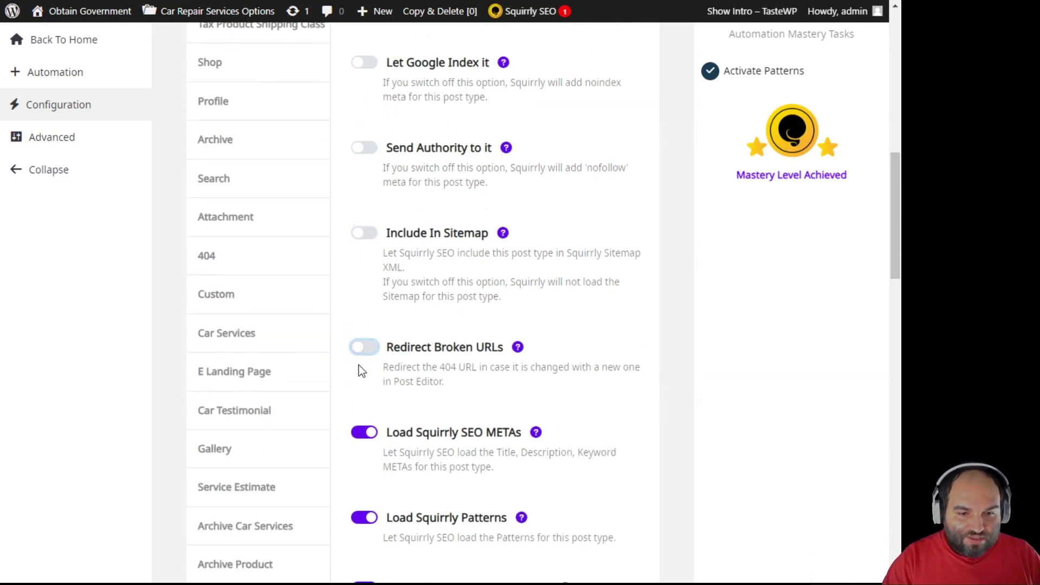
left_click(364, 347)
scroll(368, 401, "down", 3)
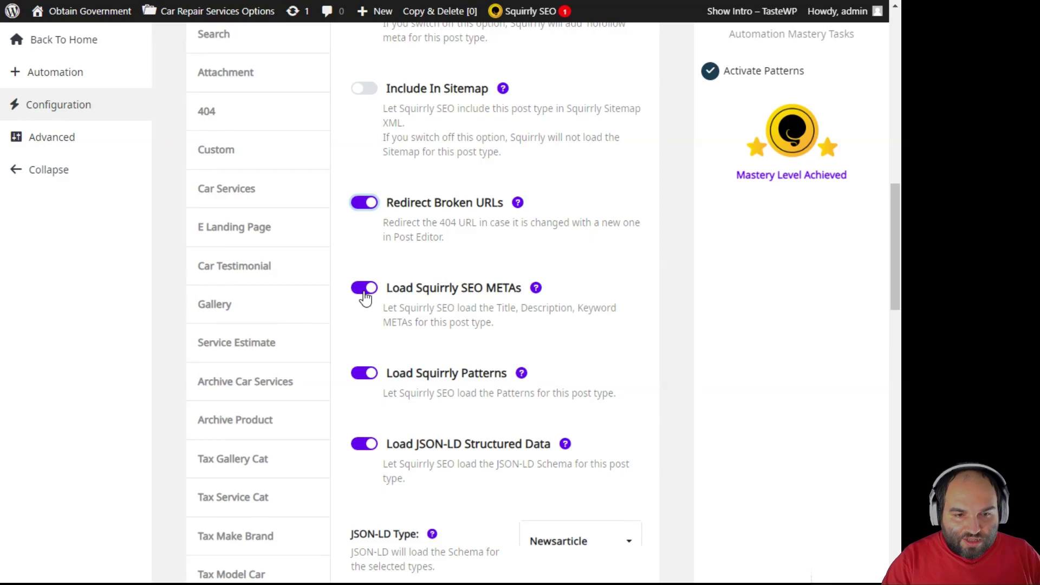
scroll(365, 297, "down", 2)
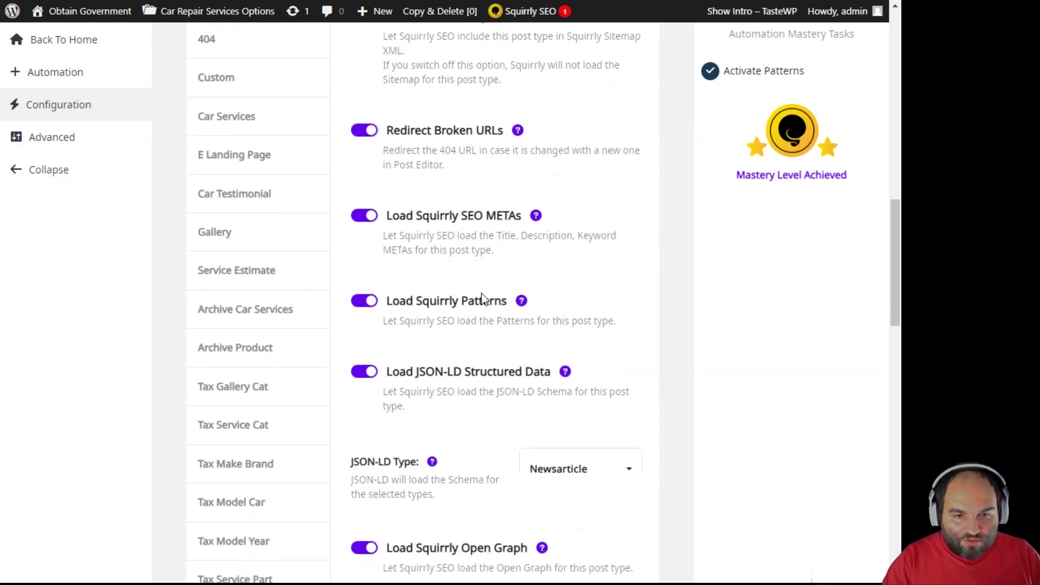
scroll(460, 379, "down", 2)
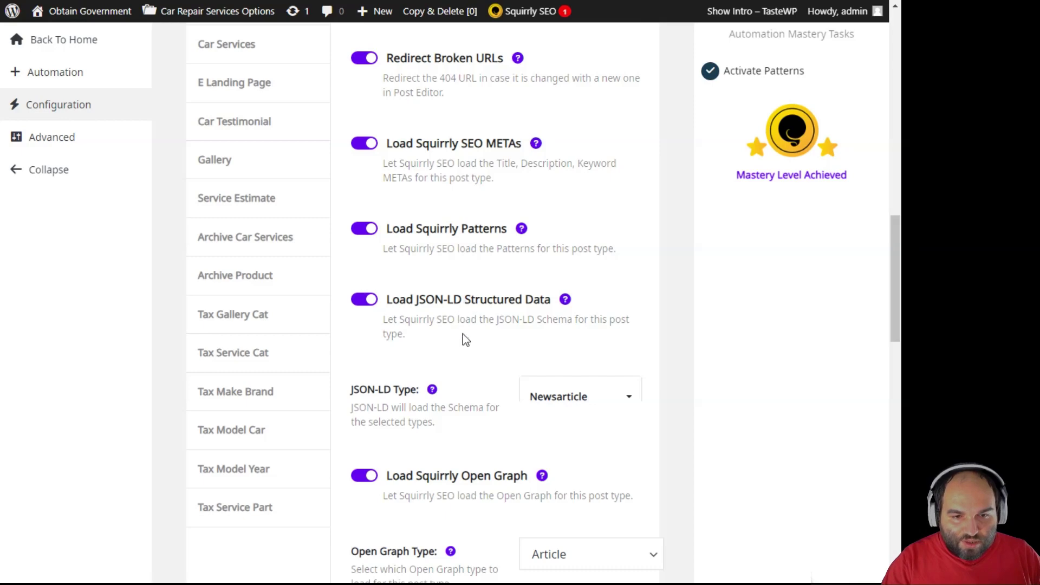
scroll(465, 340, "down", 8)
scroll(464, 332, "up", 2)
scroll(462, 336, "down", 5)
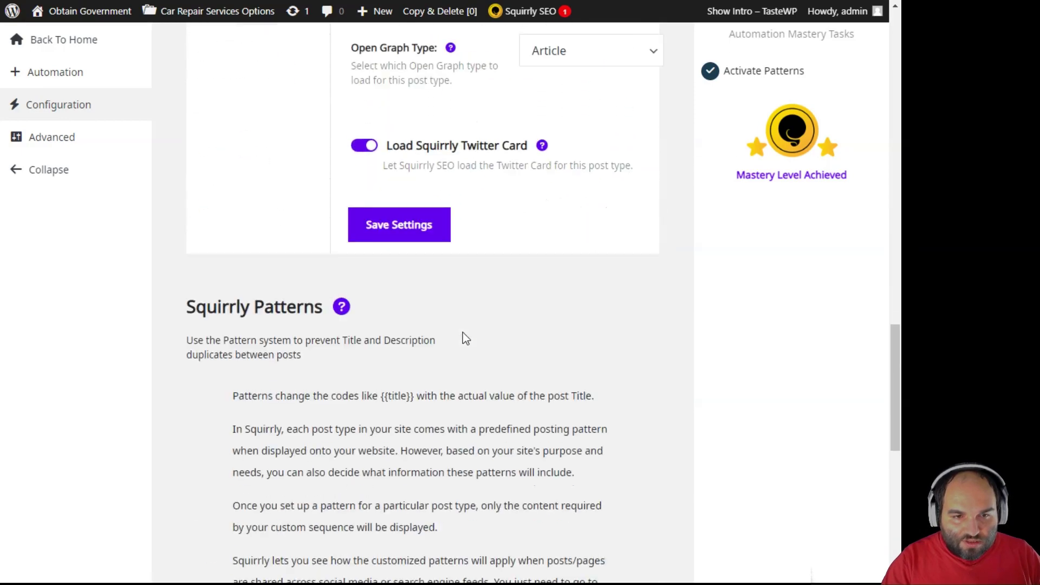
scroll(466, 339, "up", 5)
scroll(466, 339, "up", 13)
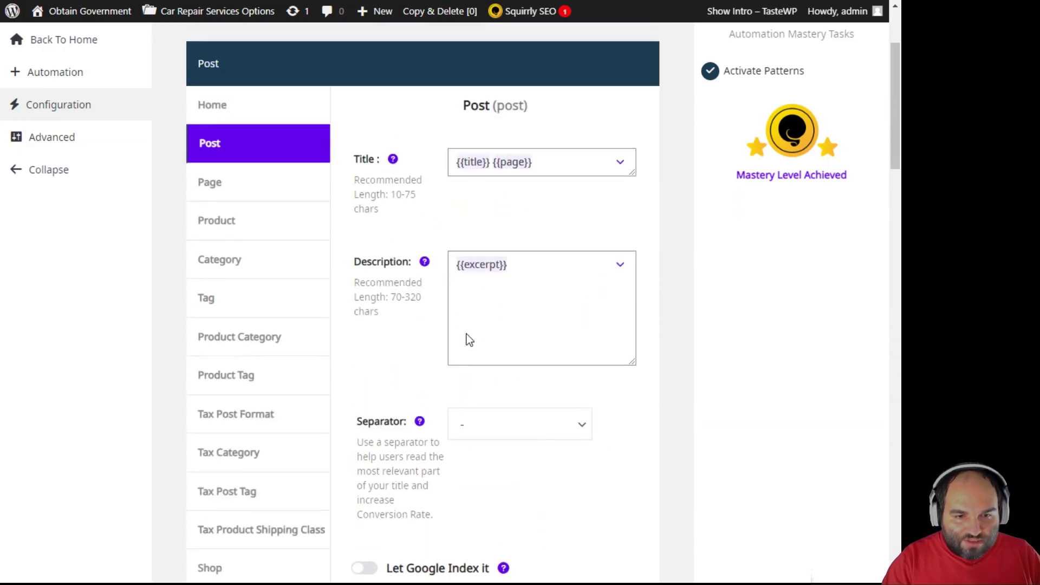
scroll(471, 363, "down", 6)
scroll(476, 369, "down", 20)
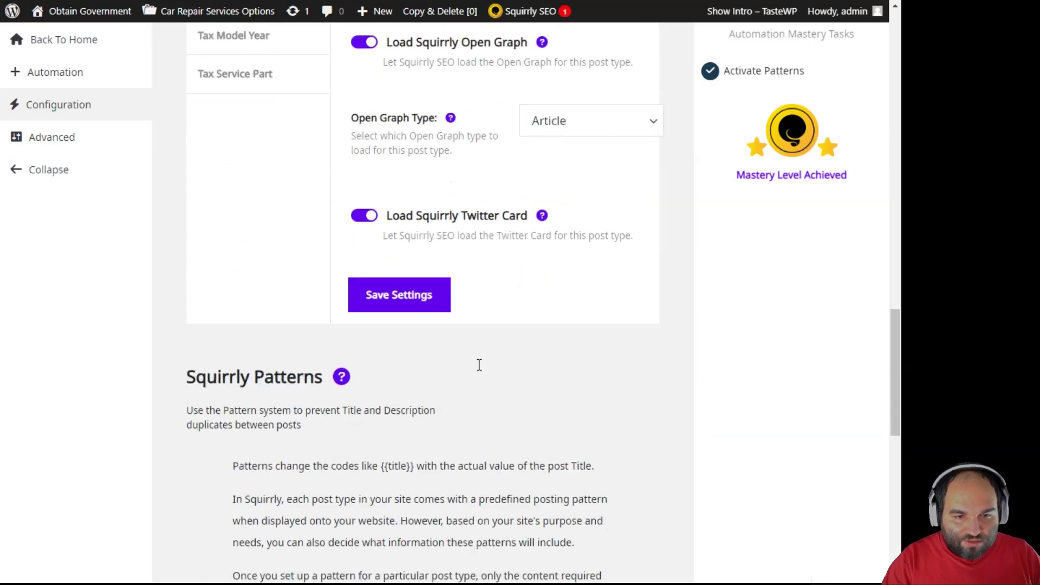
scroll(412, 317, "down", 15)
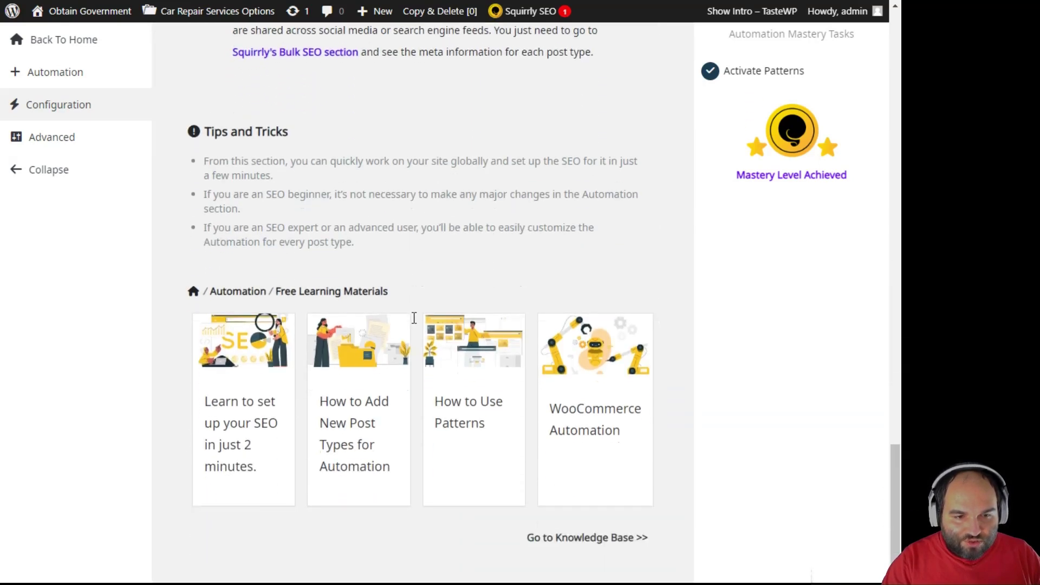
scroll(414, 317, "up", 15)
left_click(414, 319)
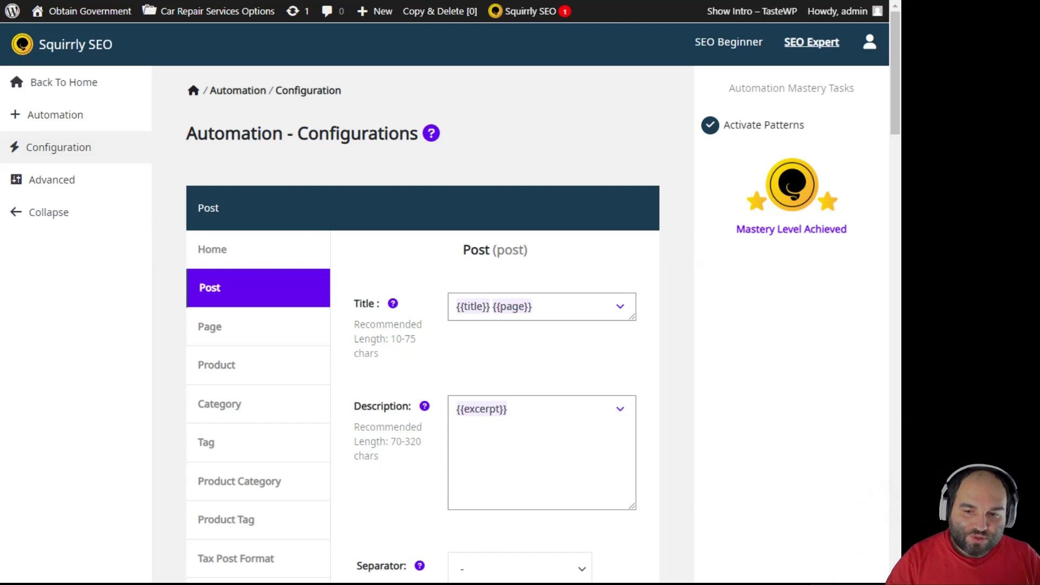
Review the Page type's automation settings.
left_click(260, 327)
scroll(413, 341, "down", 3)
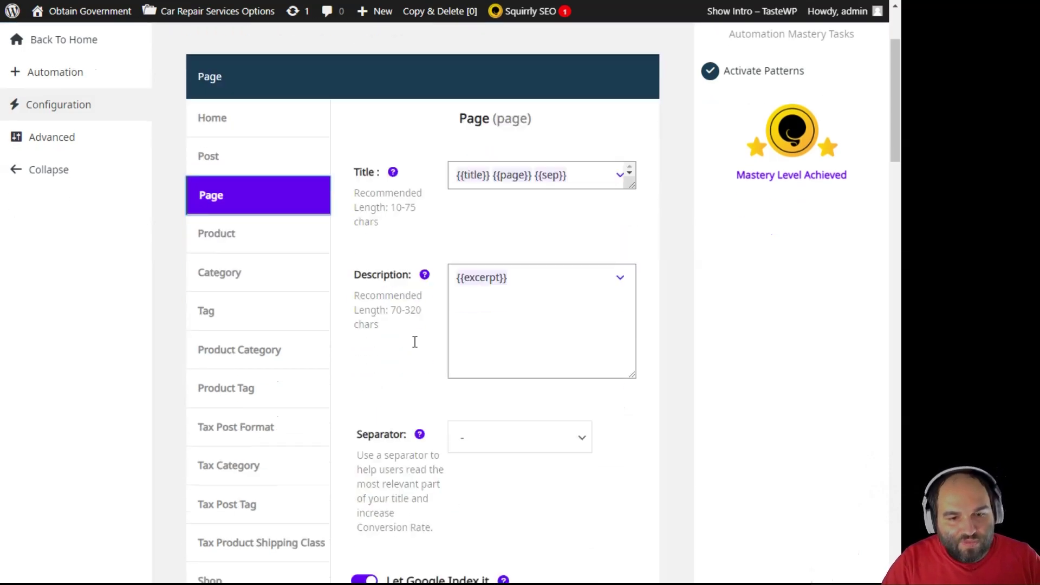
scroll(413, 341, "down", 20)
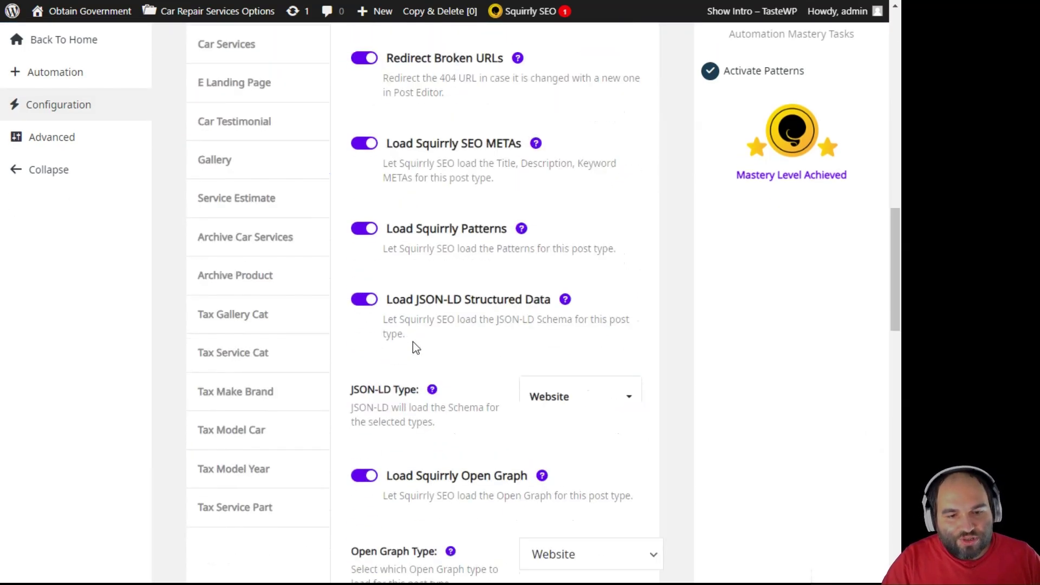
scroll(414, 342, "up", 20)
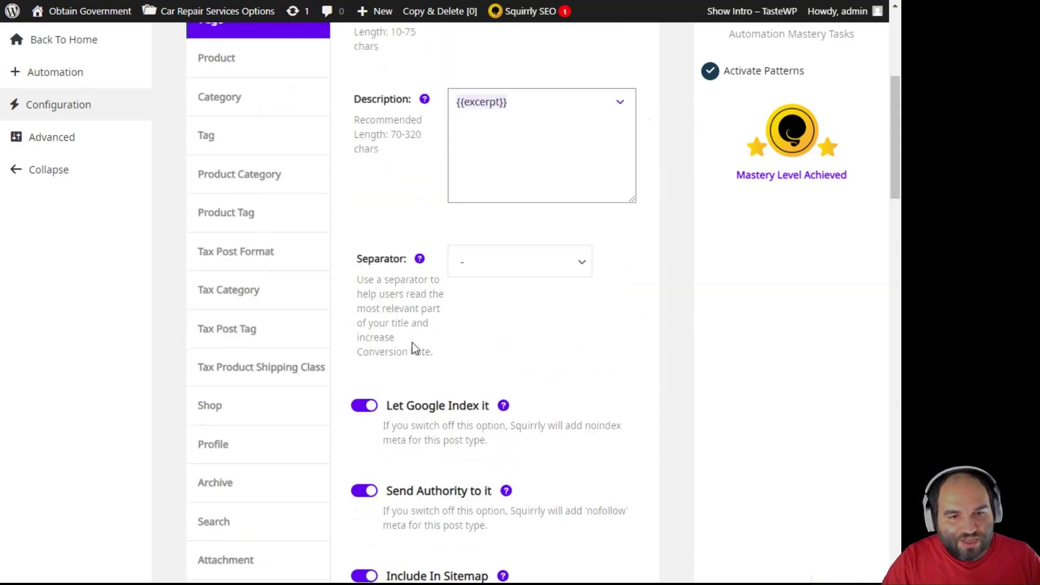
scroll(413, 346, "down", 12)
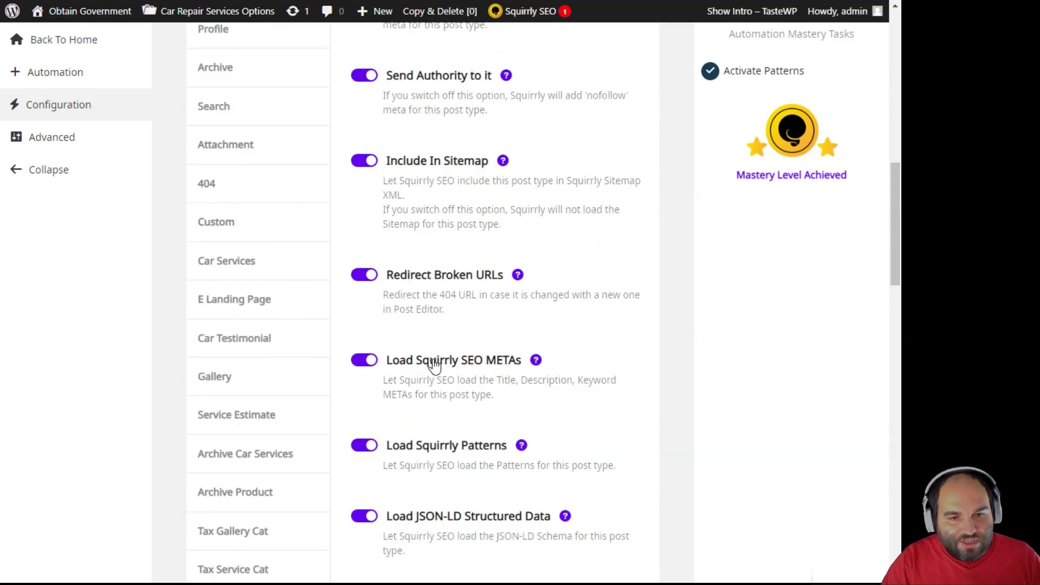
scroll(470, 390, "down", 8)
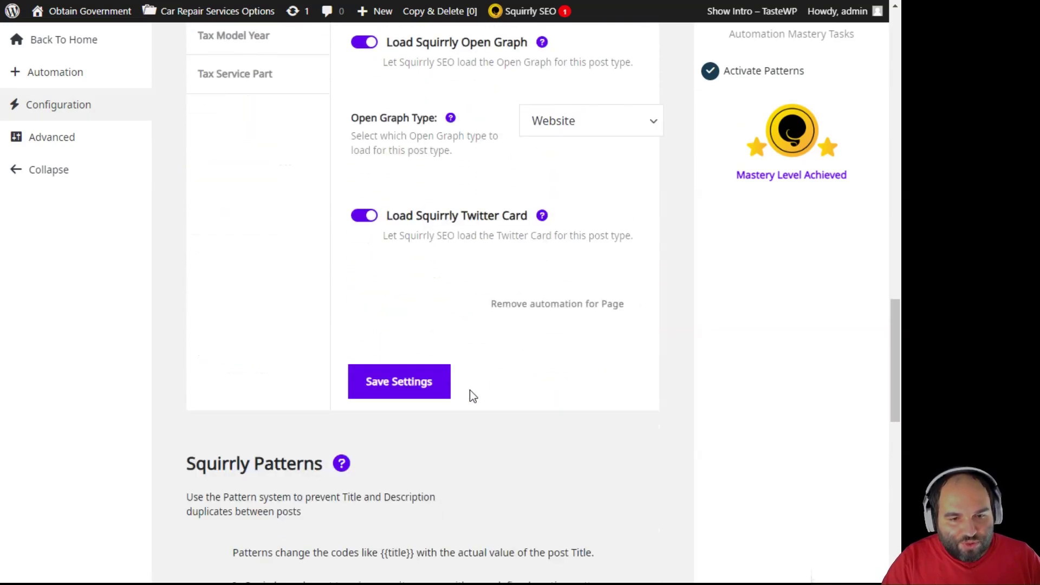
scroll(470, 391, "up", 14)
scroll(470, 394, "up", 5)
Set Product to noindex and nofollow, then save its settings.
left_click(268, 154)
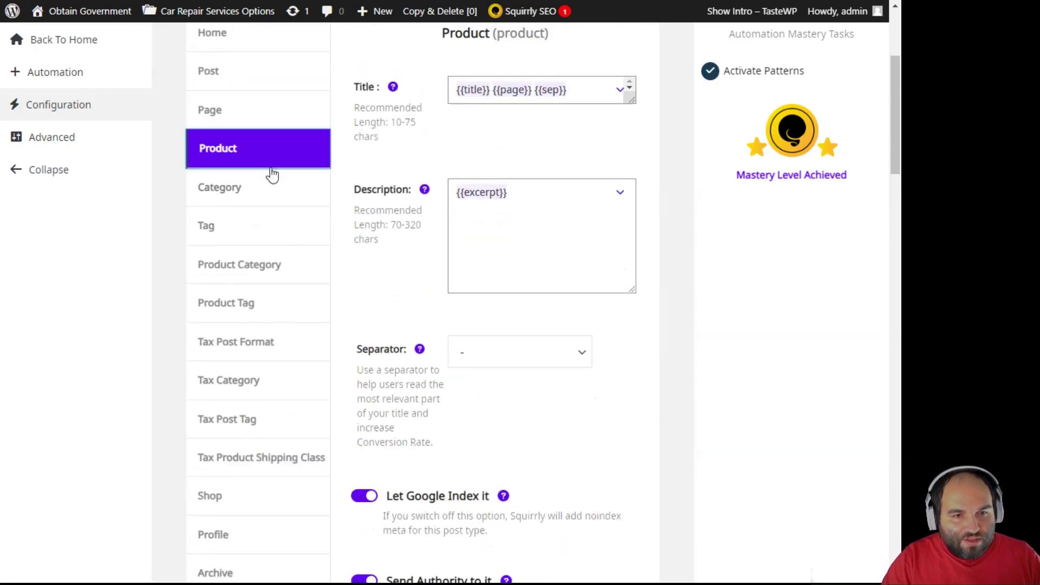
scroll(412, 297, "up", 3)
scroll(411, 338, "down", 9)
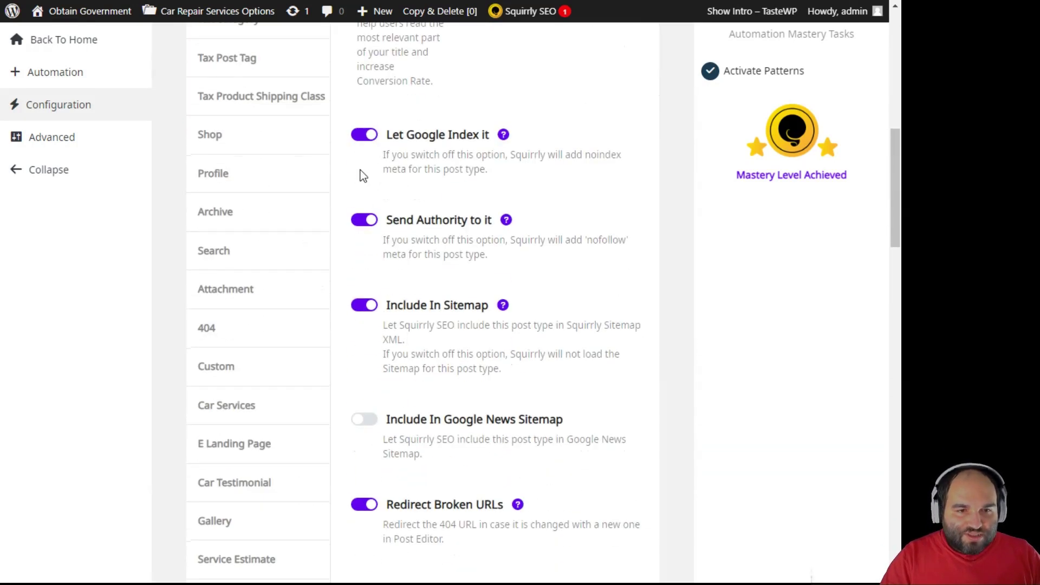
left_click(363, 135)
left_click(364, 219)
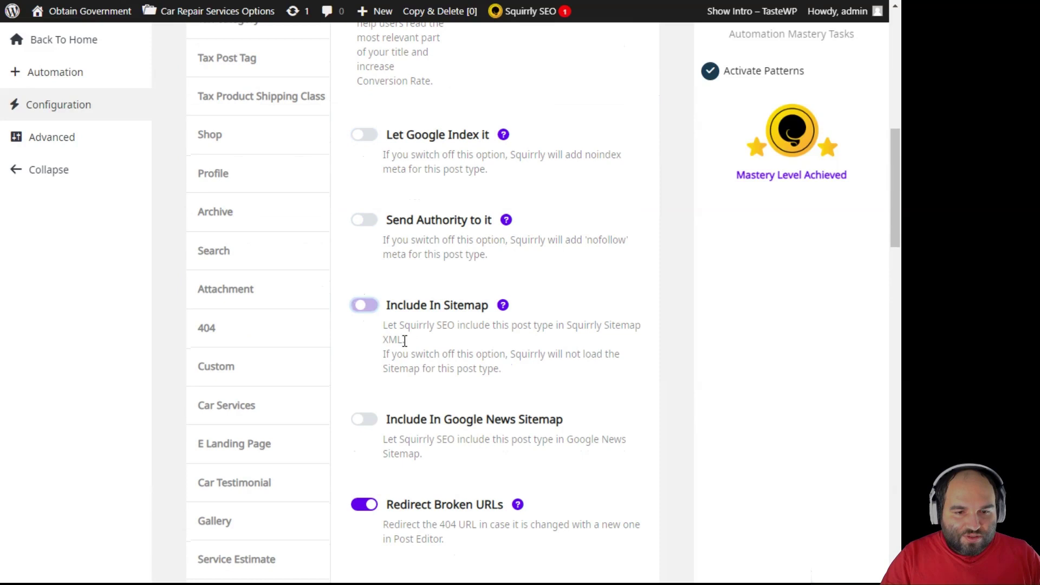
scroll(404, 340, "down", 3)
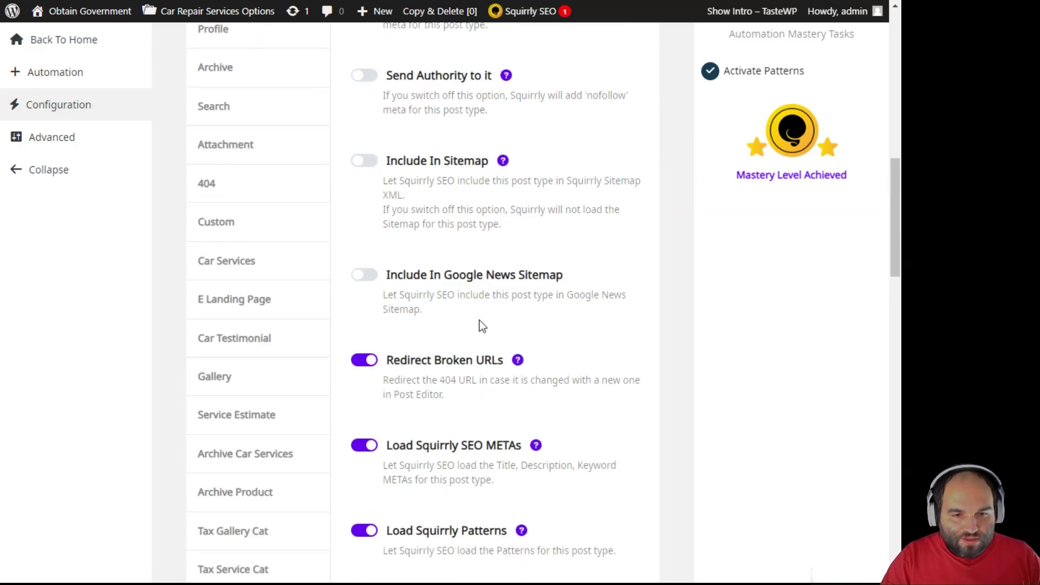
scroll(479, 320, "down", 15)
left_click(409, 394)
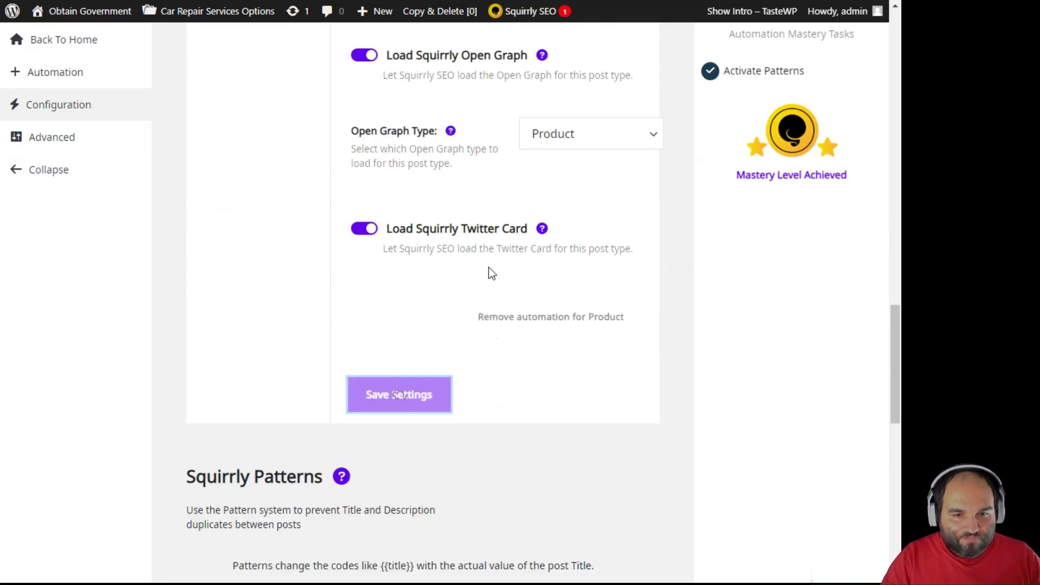
scroll(423, 336, "down", 3)
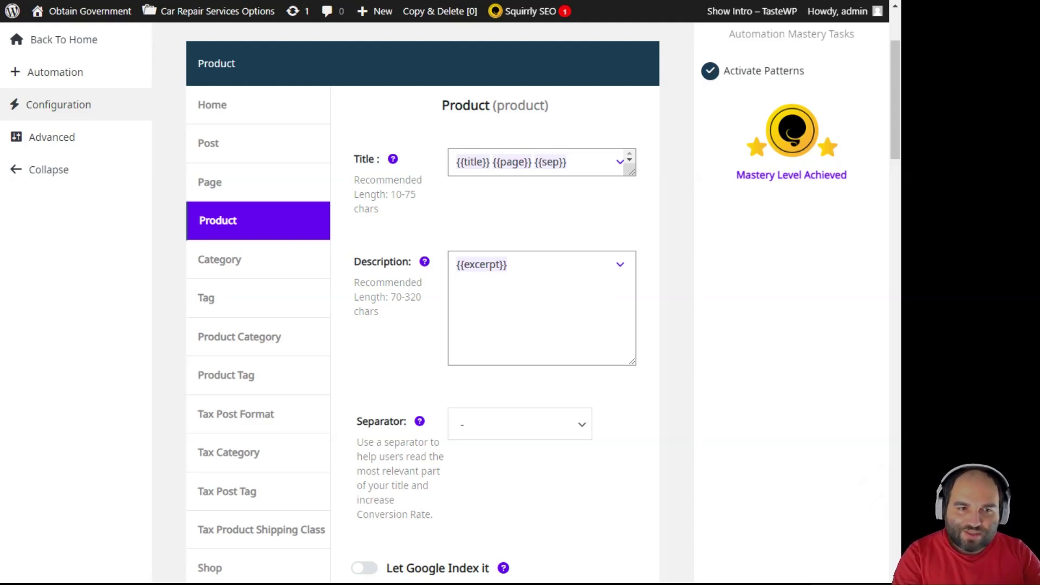
Turn Product's indexing, link authority and sitemap options back on, then off again.
scroll(417, 274, "down", 8)
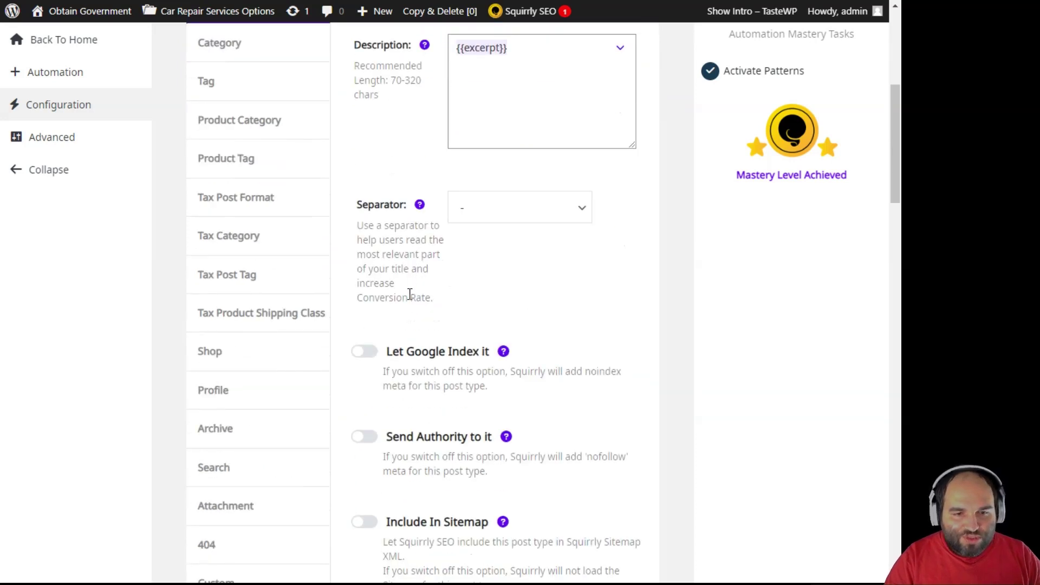
left_click(364, 135)
left_click(364, 220)
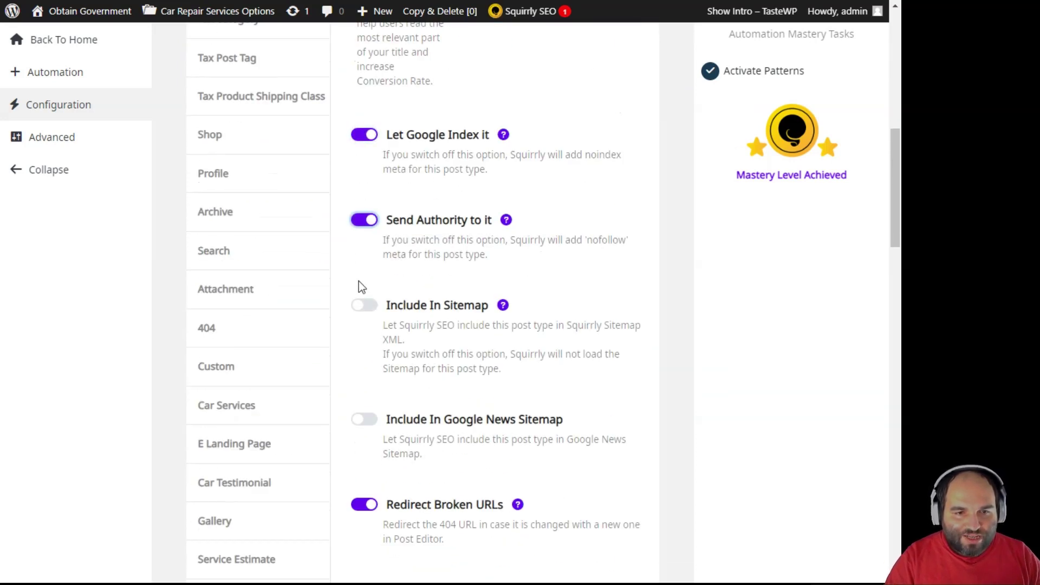
left_click(382, 307)
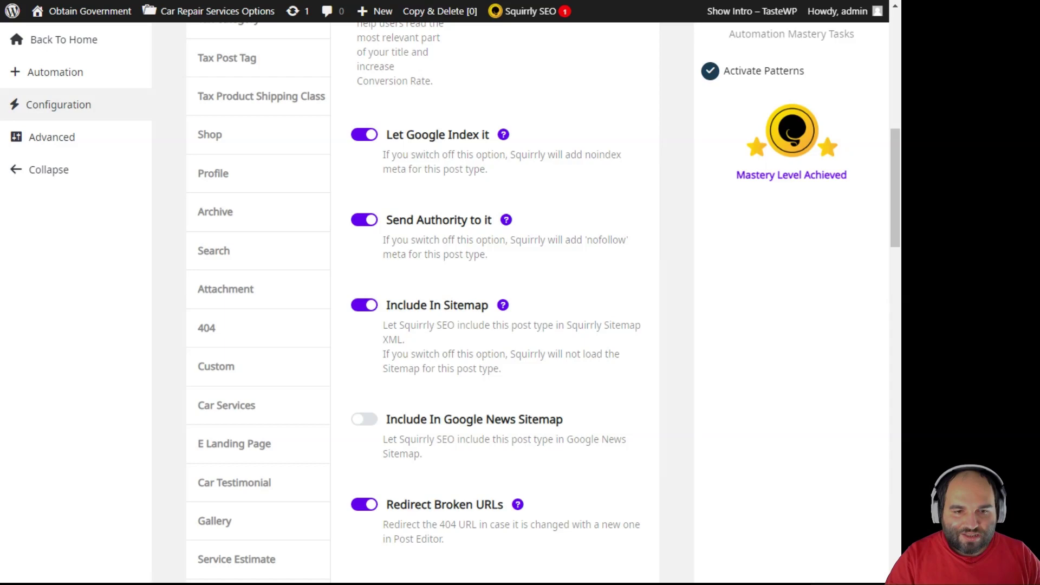
left_click(364, 305)
left_click(364, 219)
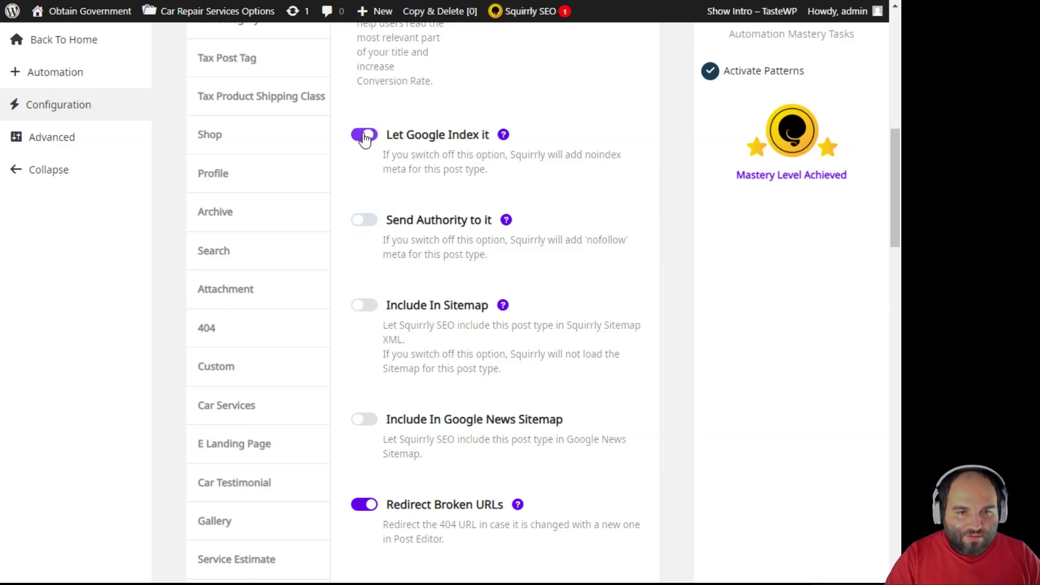
left_click(364, 135)
scroll(470, 275, "up", 5)
Set Category archives to noindex and nofollow, and exclude them from the sitemap.
left_click(258, 115)
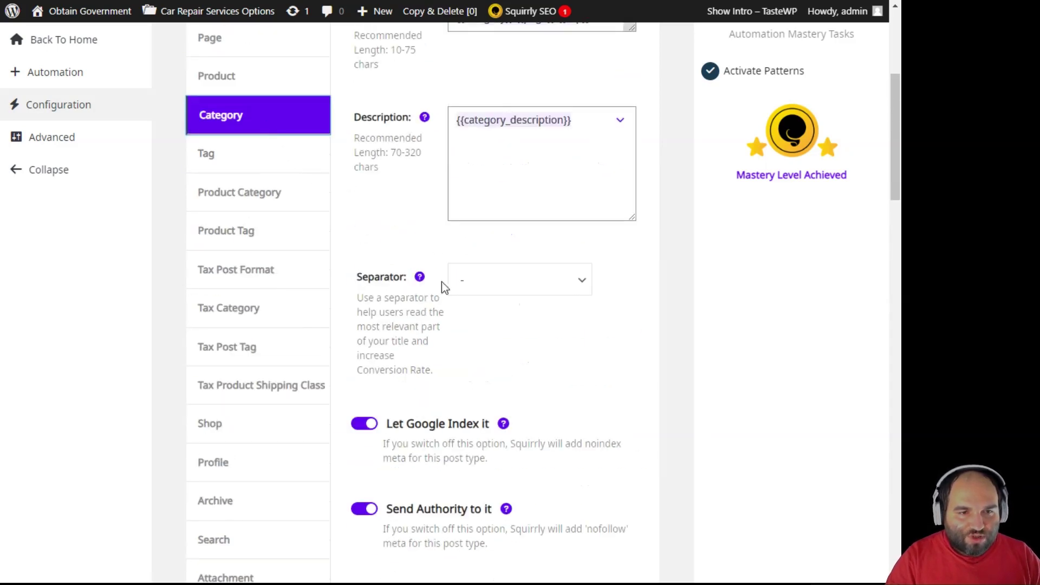
scroll(431, 341, "down", 6)
left_click(364, 279)
left_click(364, 364)
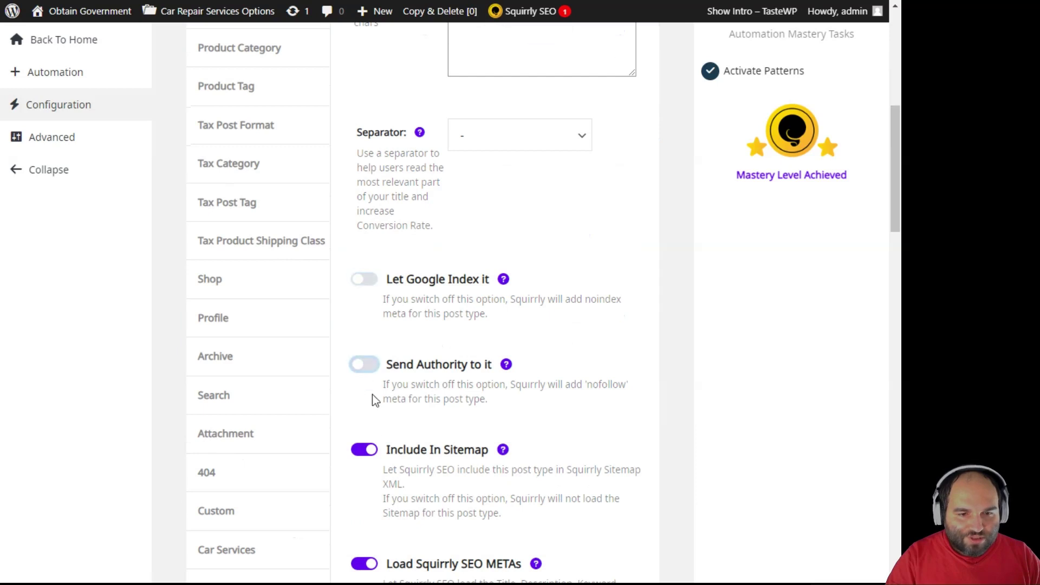
left_click(364, 450)
scroll(448, 419, "down", 4)
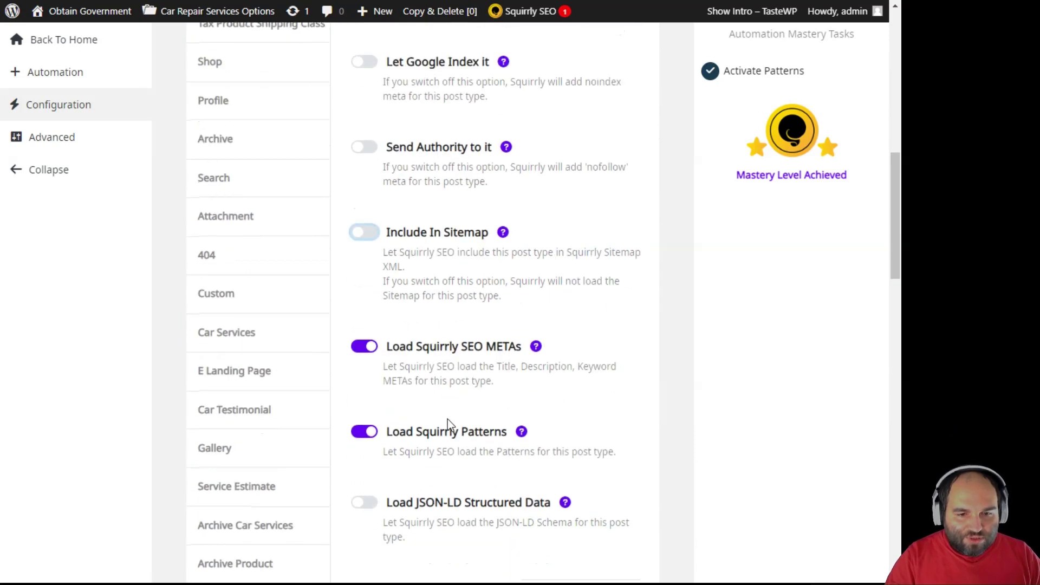
scroll(447, 422, "down", 4)
scroll(447, 418, "down", 5)
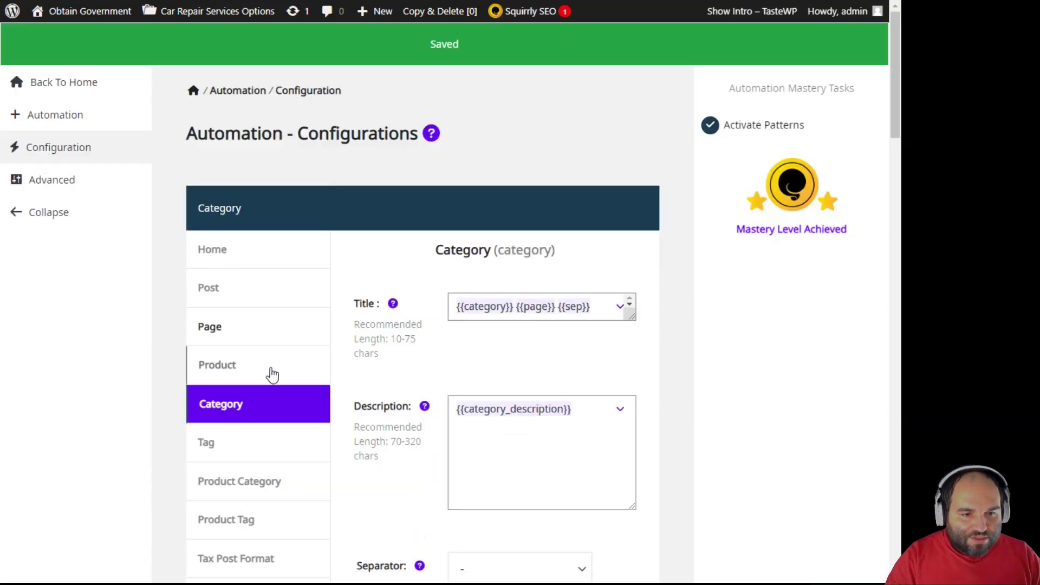
Make Tag archives noindex, nofollow and excluded from the sitemap, and save.
scroll(270, 347, "down", 3)
left_click(274, 295)
scroll(422, 389, "down", 2)
scroll(422, 389, "up", 5)
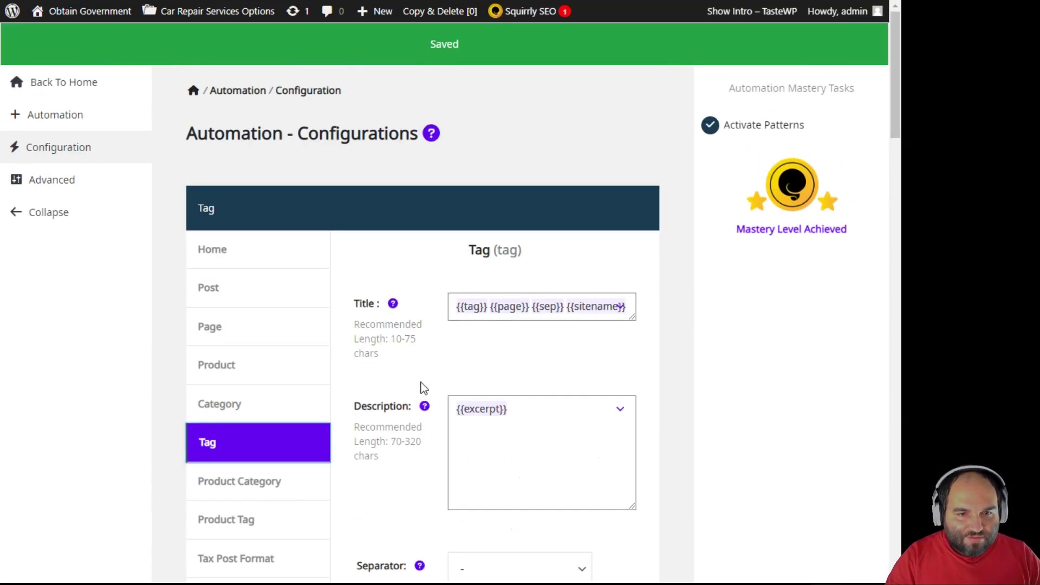
scroll(406, 437, "down", 8)
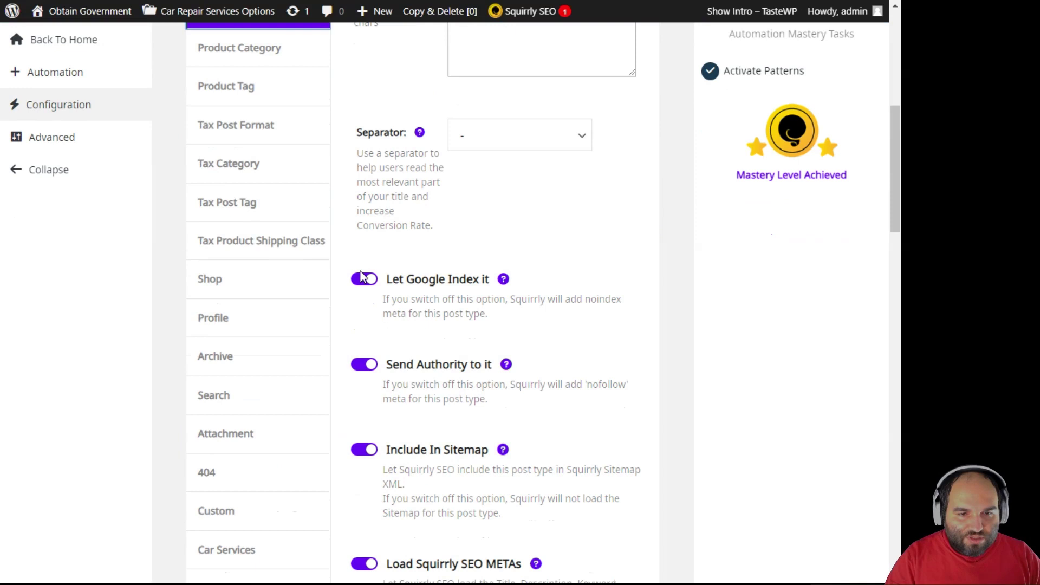
left_click(363, 279)
left_click(363, 364)
left_click(363, 449)
scroll(369, 453, "down", 1)
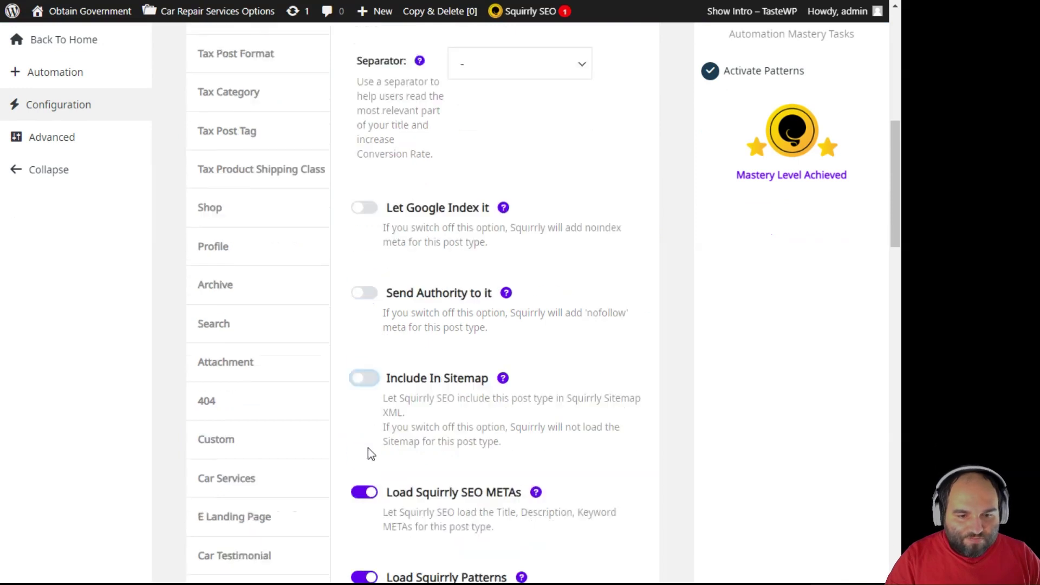
scroll(368, 453, "down", 13)
left_click(378, 440)
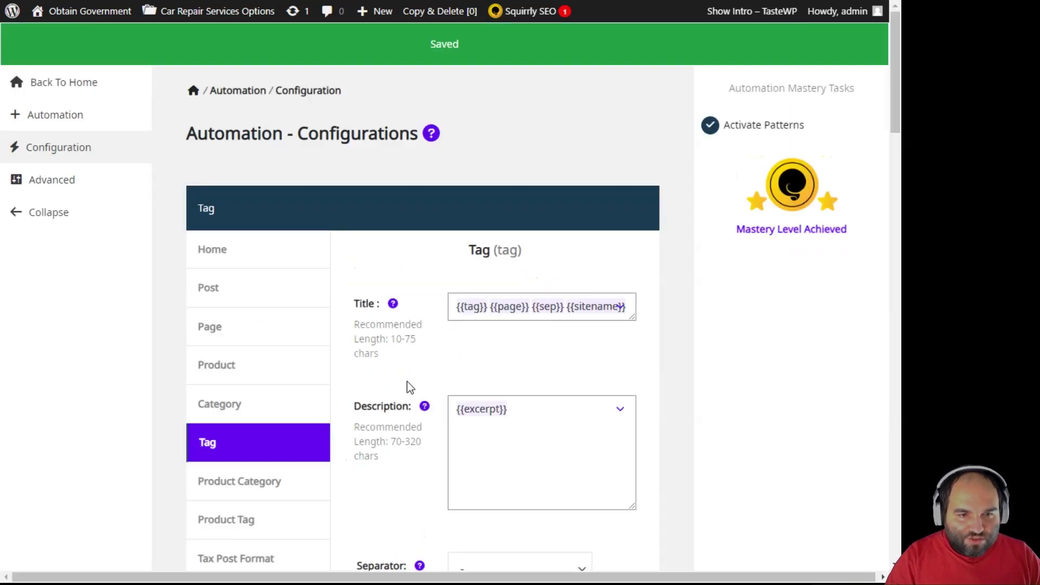
Make Product Category noindex, nofollow and excluded from the sitemap, and save.
scroll(407, 386, "down", 4)
left_click(285, 274)
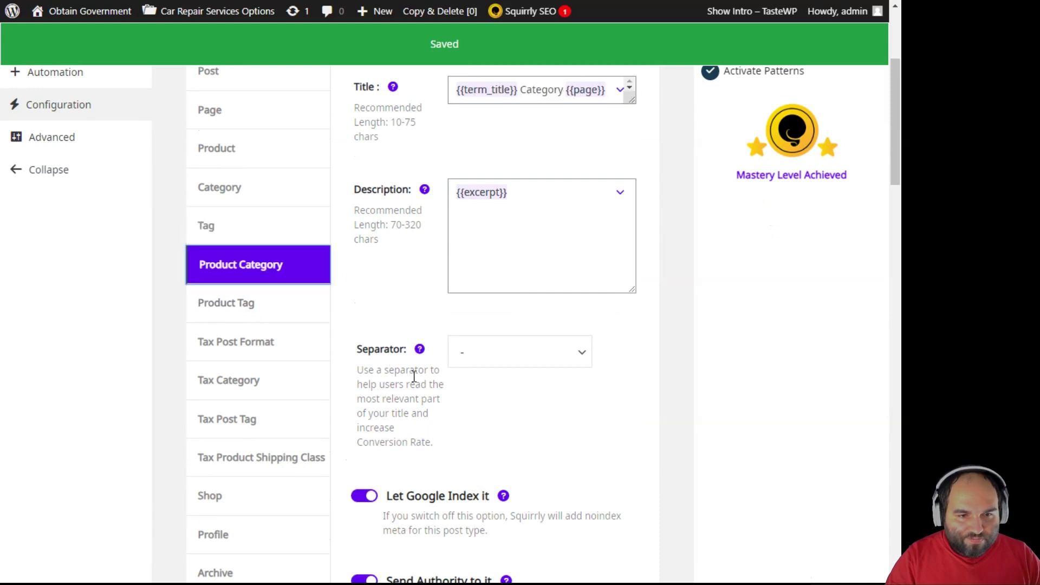
scroll(412, 375, "down", 11)
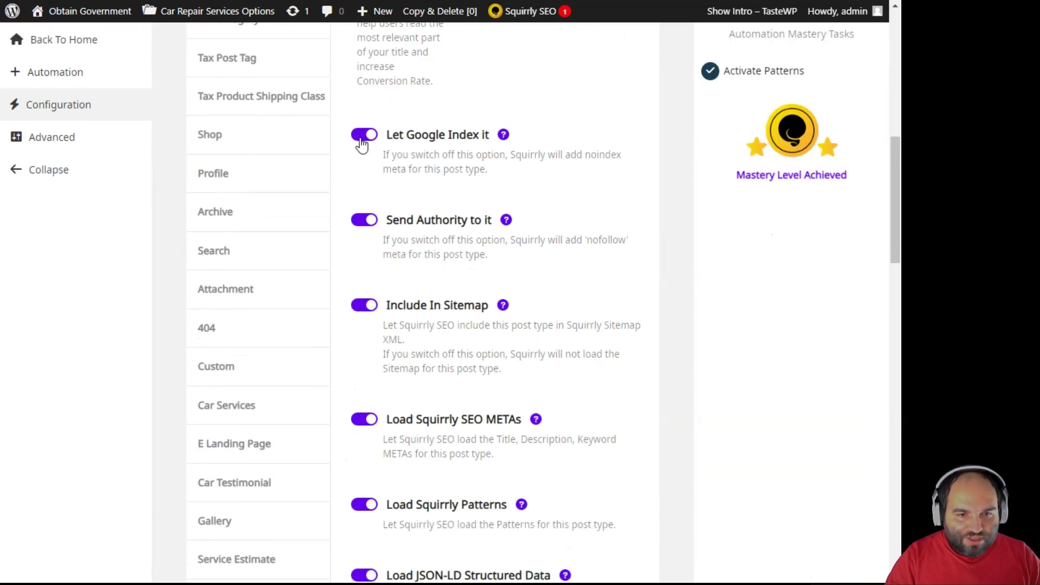
left_click(362, 136)
left_click(363, 219)
left_click(364, 305)
scroll(429, 449, "down", 1)
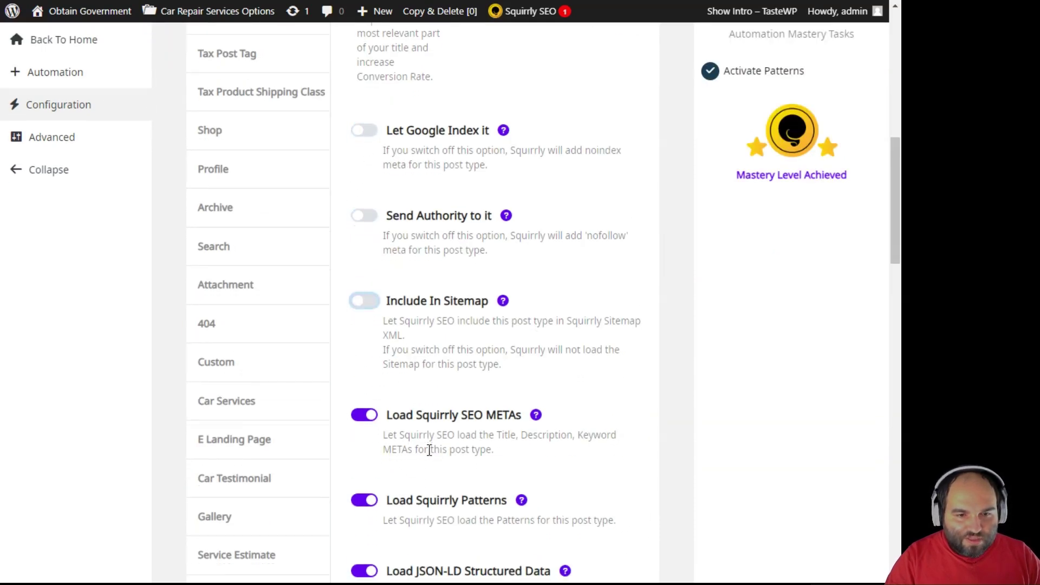
scroll(429, 450, "down", 13)
left_click(396, 298)
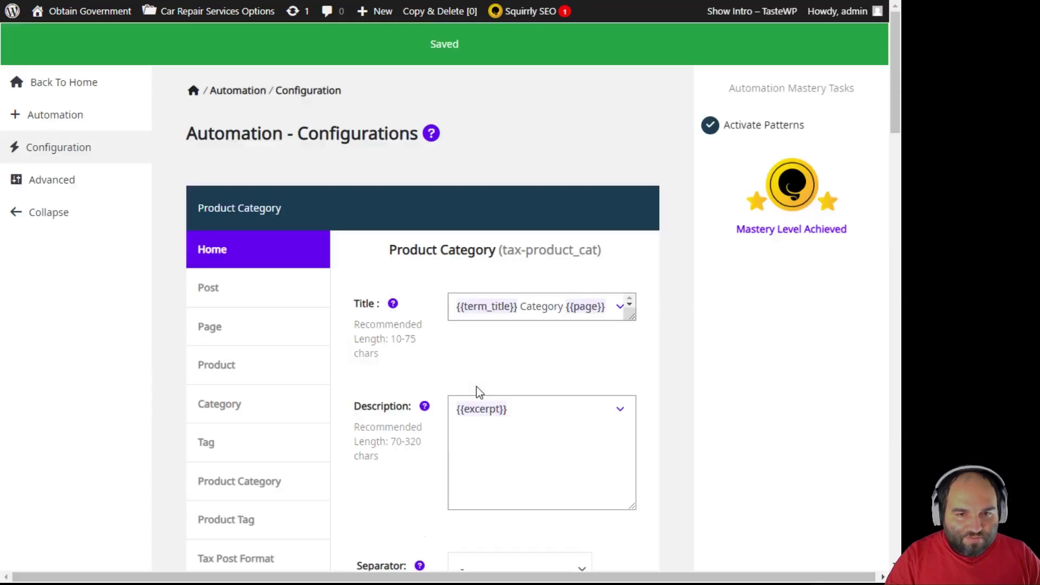
Make Product Tag noindex, nofollow and excluded from the sitemap, and save.
scroll(476, 386, "down", 5)
left_click(281, 305)
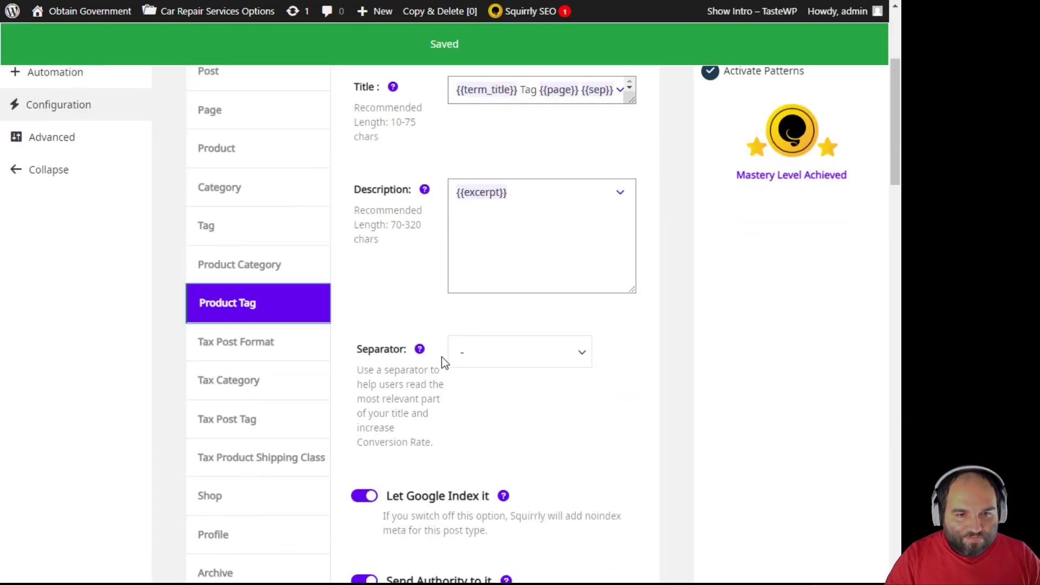
scroll(441, 362, "down", 5)
left_click(364, 207)
left_click(364, 292)
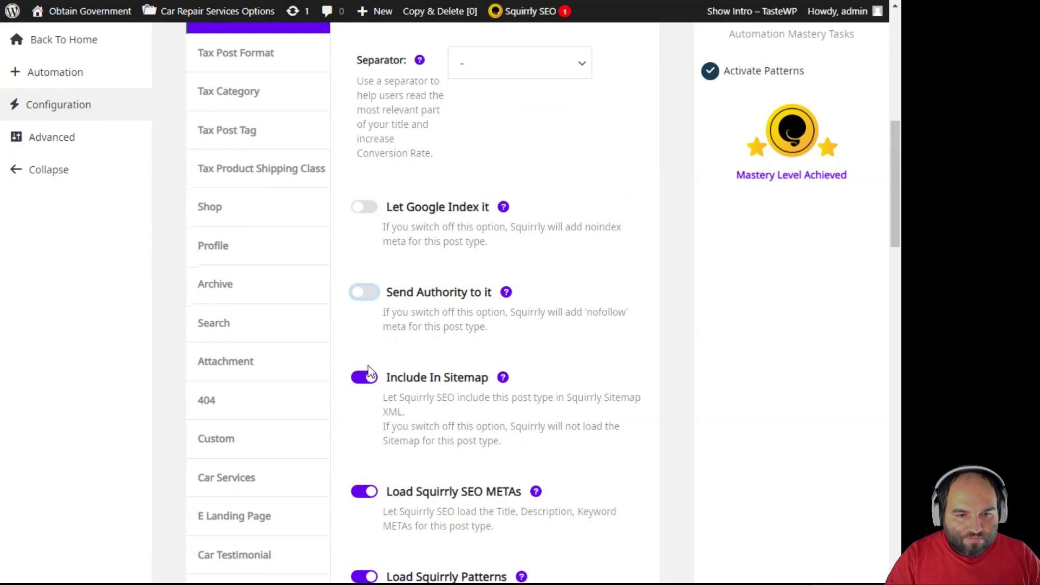
left_click(369, 374)
scroll(413, 396, "down", 11)
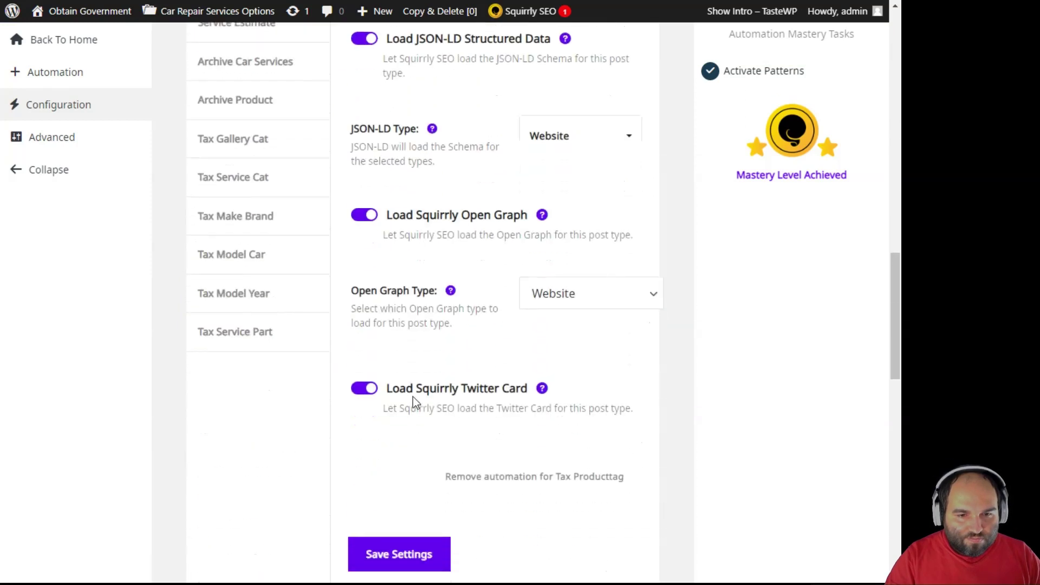
scroll(413, 396, "down", 3)
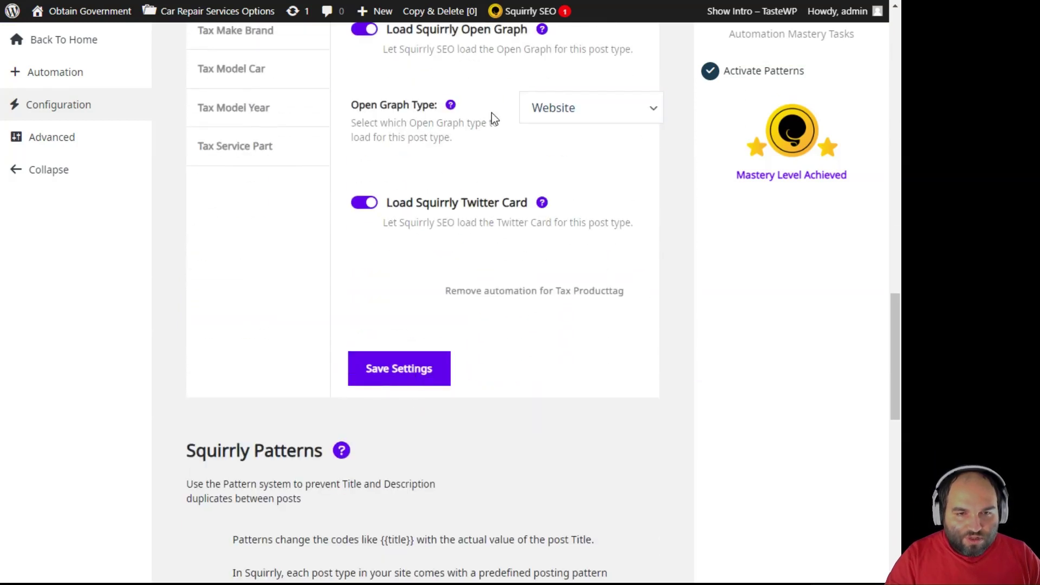
left_click(384, 367)
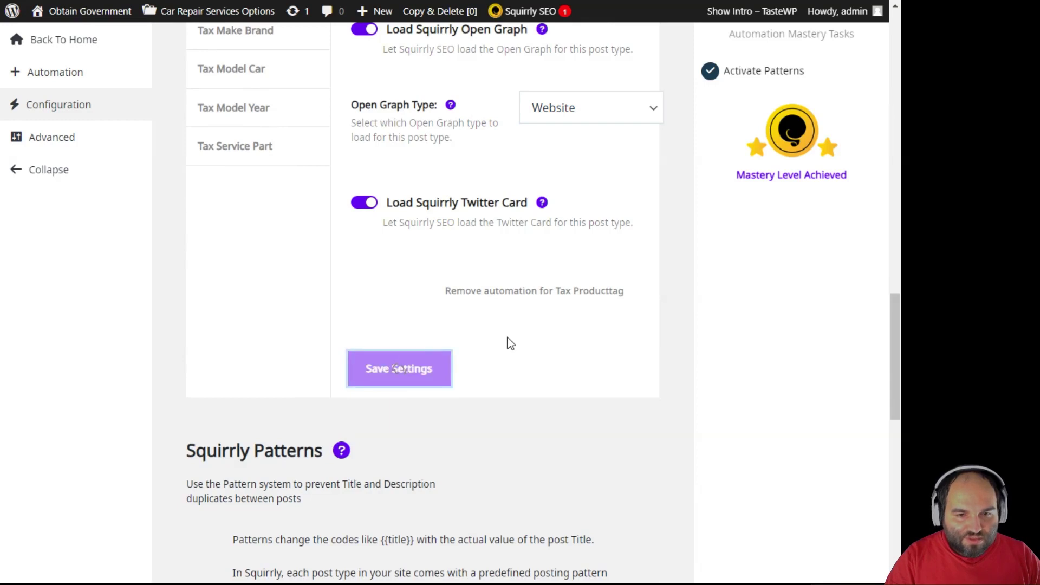
scroll(436, 371, "down", 5)
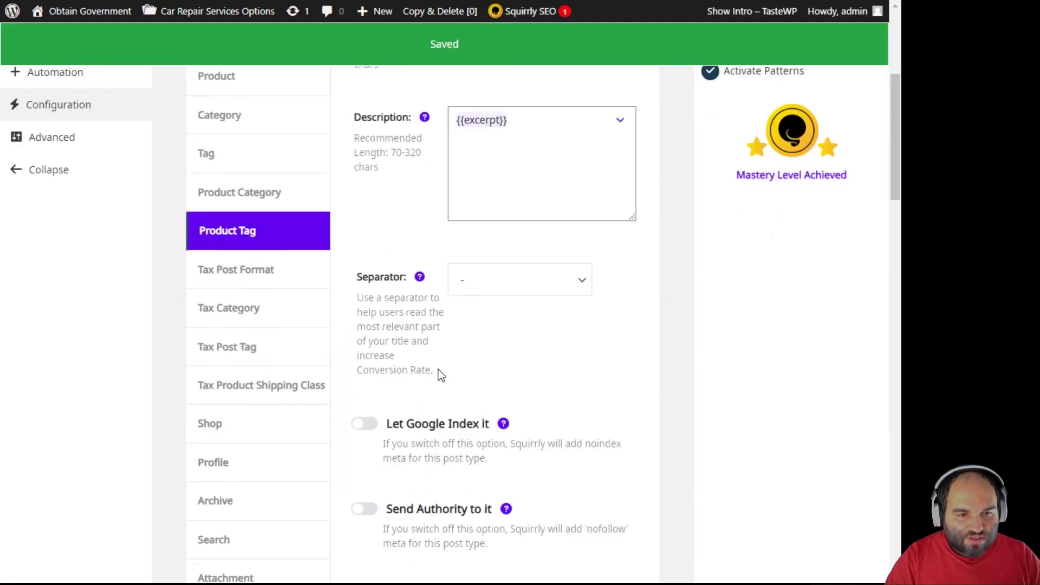
Switch off indexing, link authority and sitemap inclusion for Tax Post Format, then save.
left_click(271, 282)
scroll(474, 368, "down", 5)
left_click(364, 135)
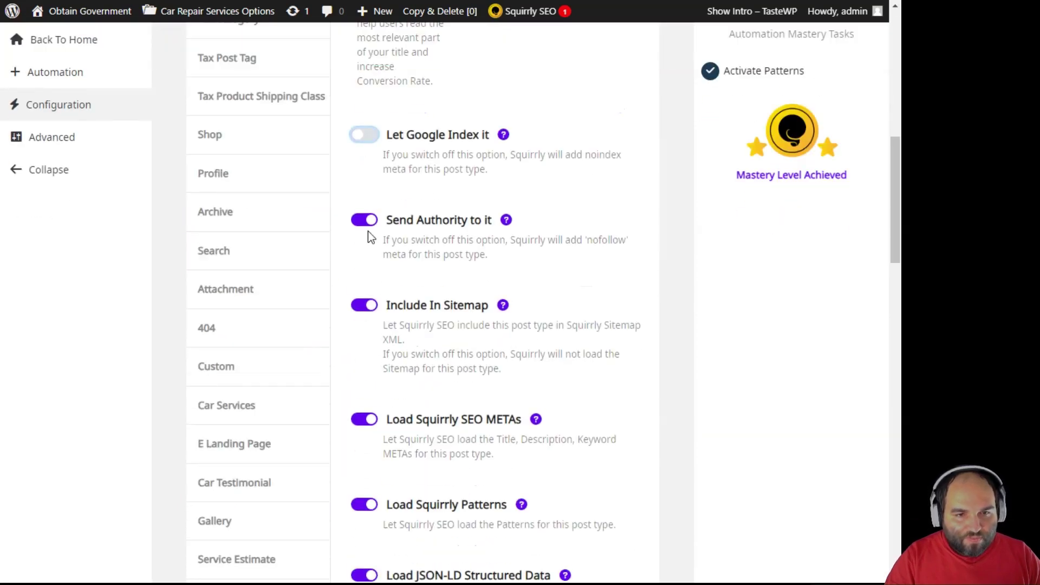
left_click(364, 219)
left_click(364, 305)
scroll(441, 385, "down", 12)
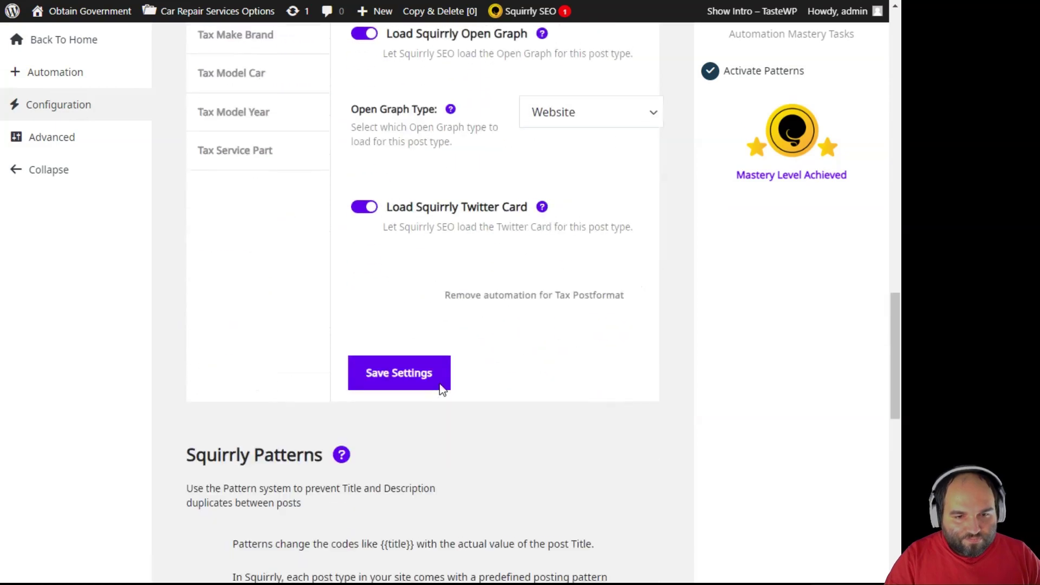
left_click(433, 373)
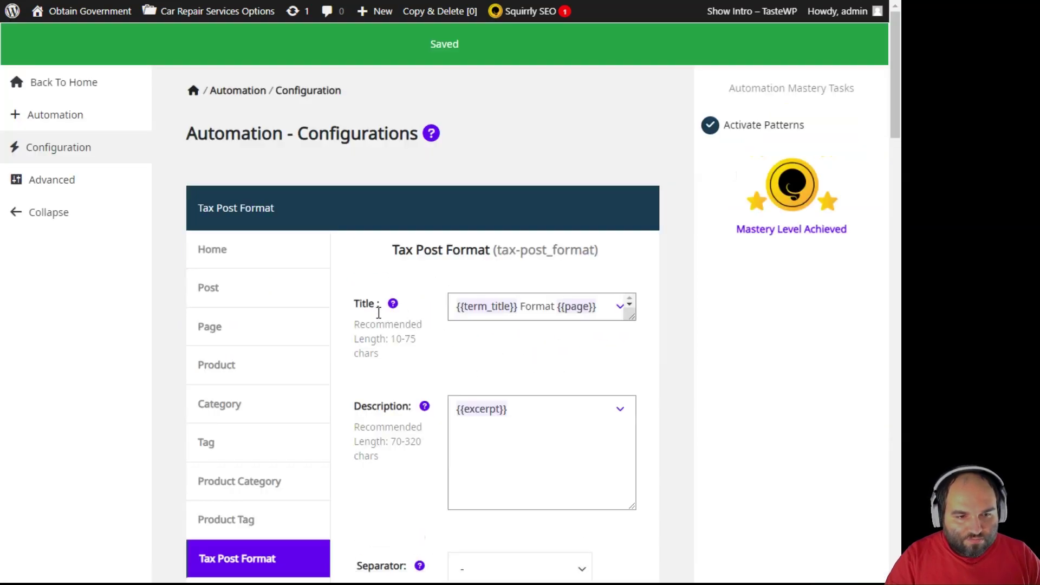
Make Tax Category noindex, nofollow and excluded from the sitemap, then save.
scroll(425, 303, "down", 6)
scroll(439, 330, "down", 8)
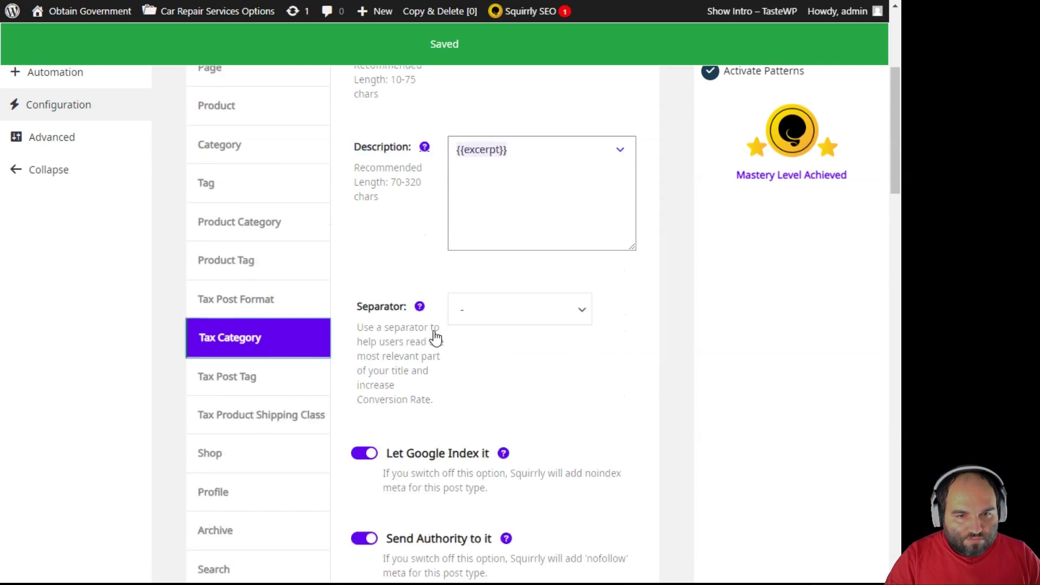
left_click(364, 207)
left_click(364, 292)
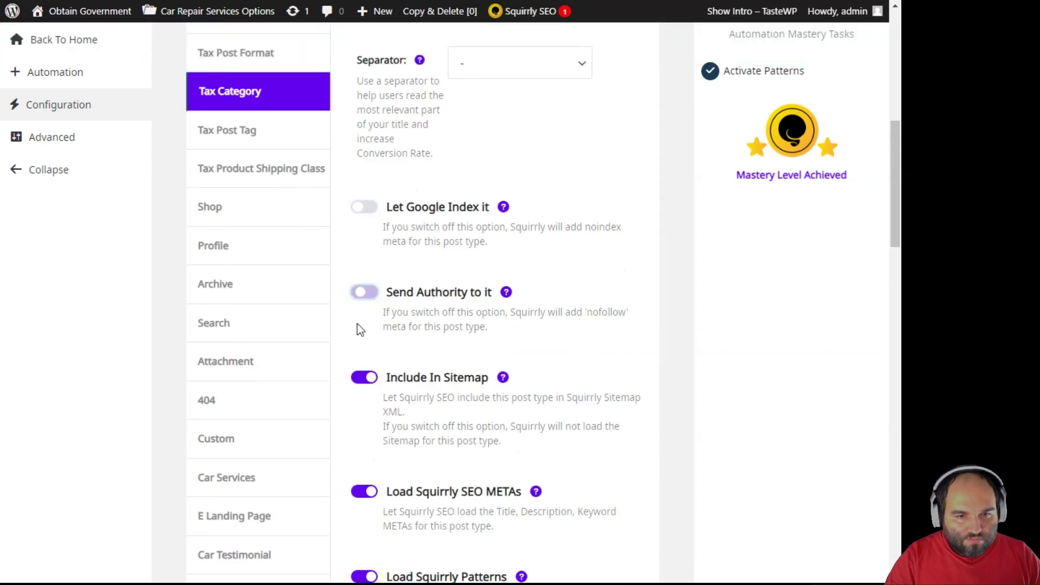
left_click(364, 378)
scroll(463, 370, "down", 13)
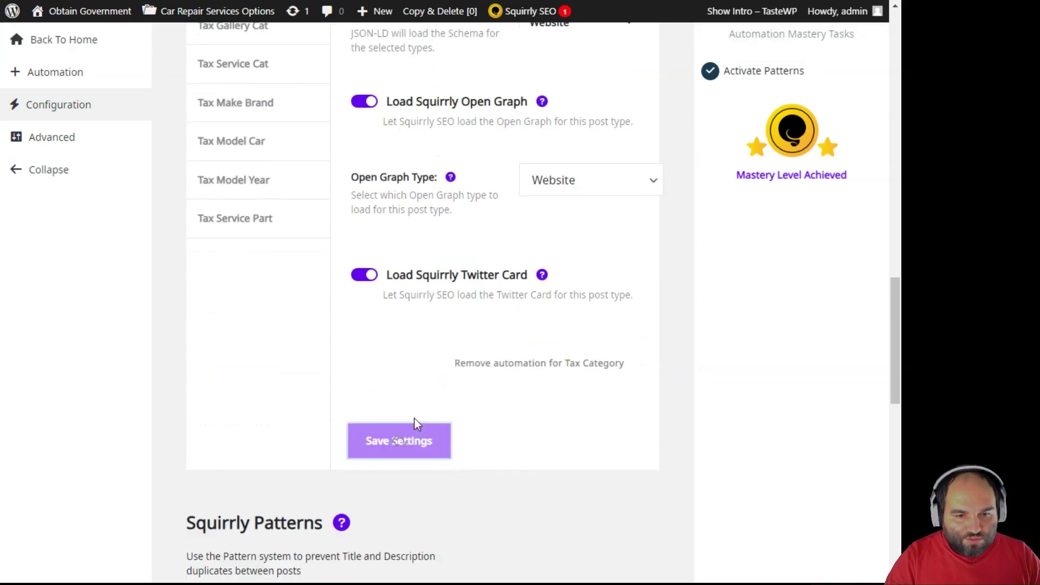
left_click(416, 424)
Make Tax Post Tag noindex, nofollow and excluded from the sitemap, then save.
scroll(471, 364, "down", 5)
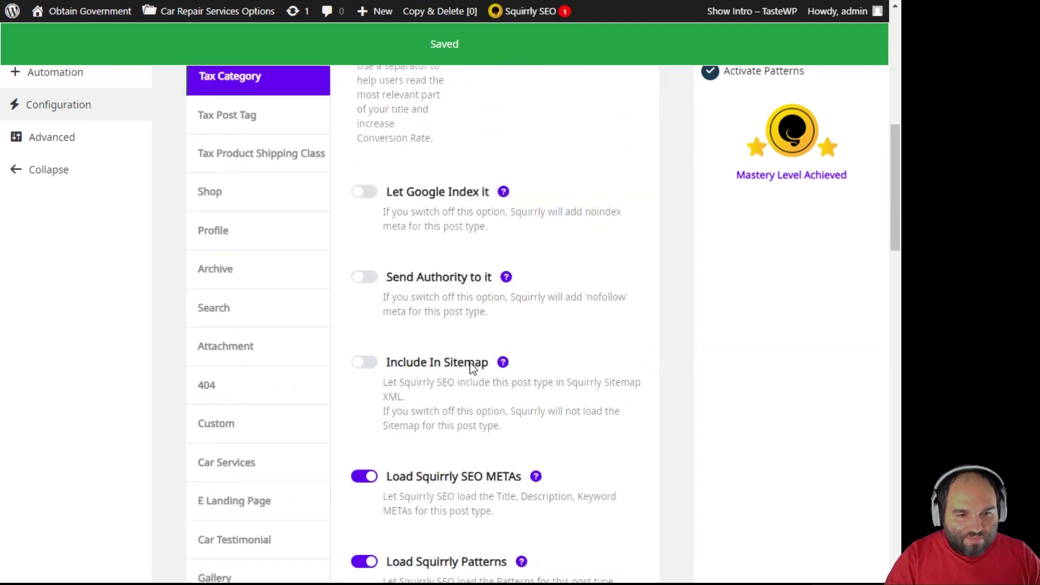
scroll(269, 209, "up", 2)
left_click(269, 206)
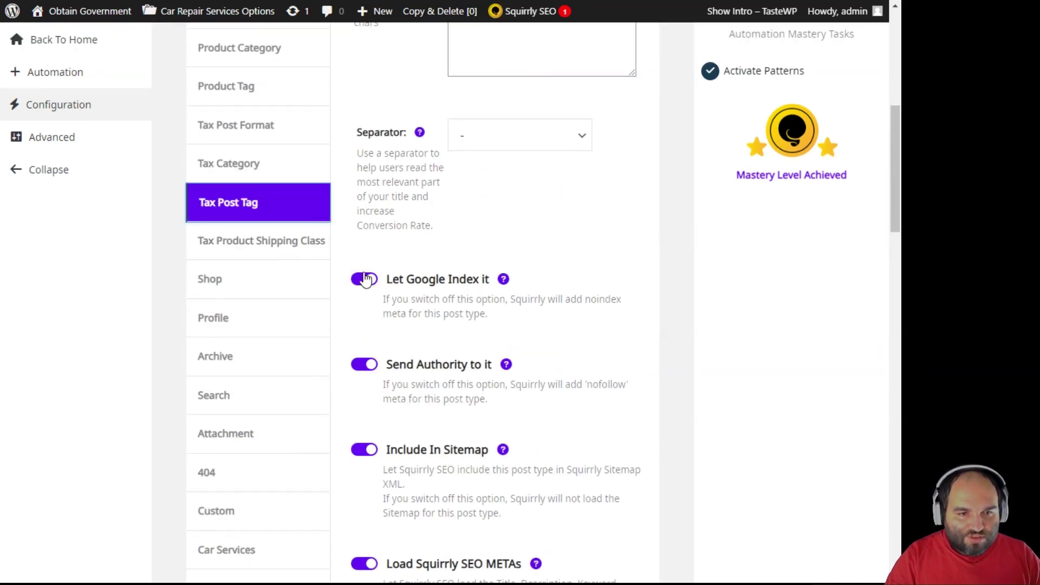
left_click(364, 279)
left_click(364, 364)
left_click(364, 449)
scroll(412, 419, "down", 4)
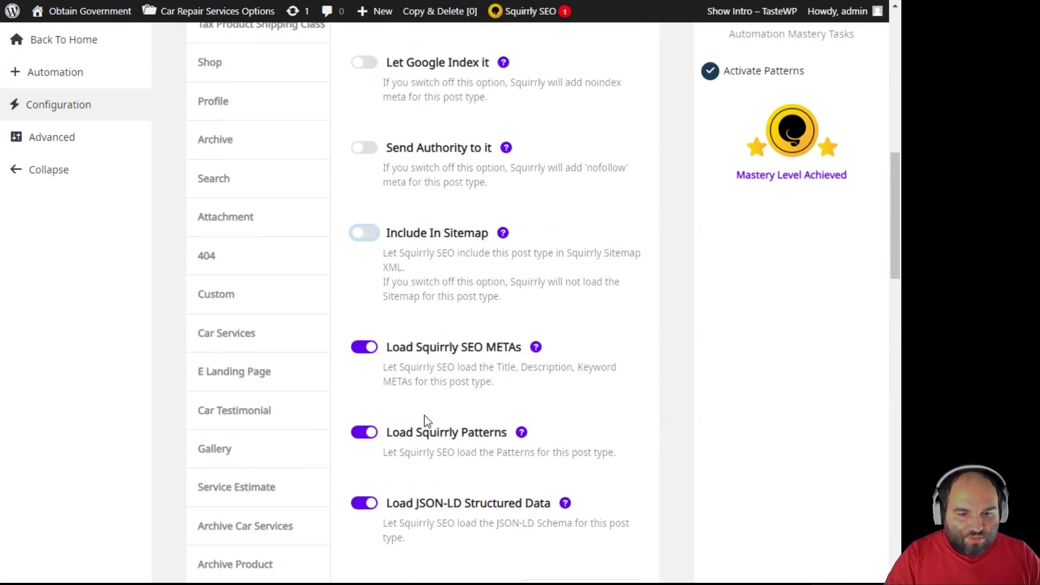
scroll(424, 415, "down", 12)
left_click(391, 373)
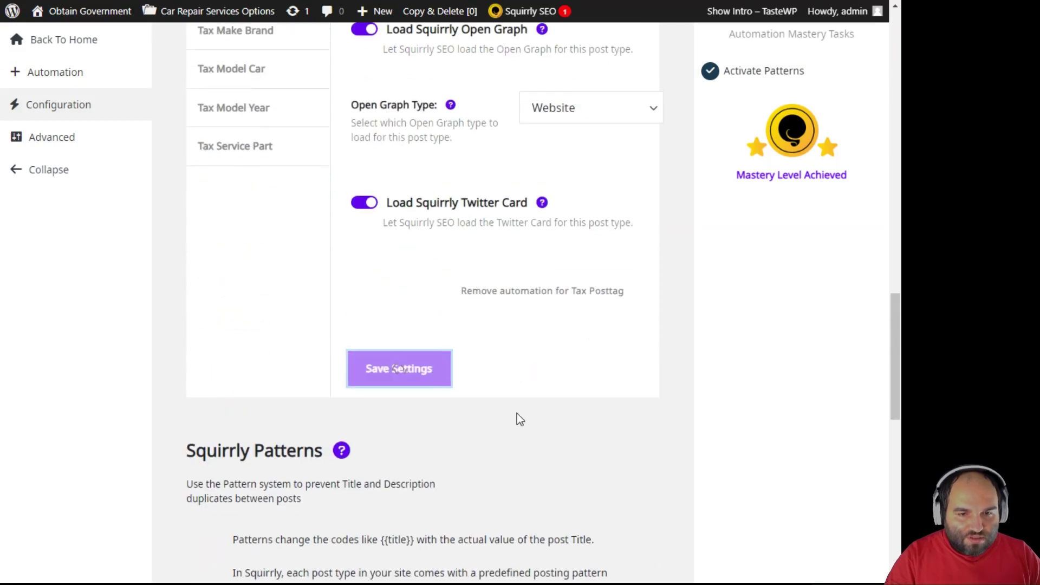
scroll(286, 205, "down", 9)
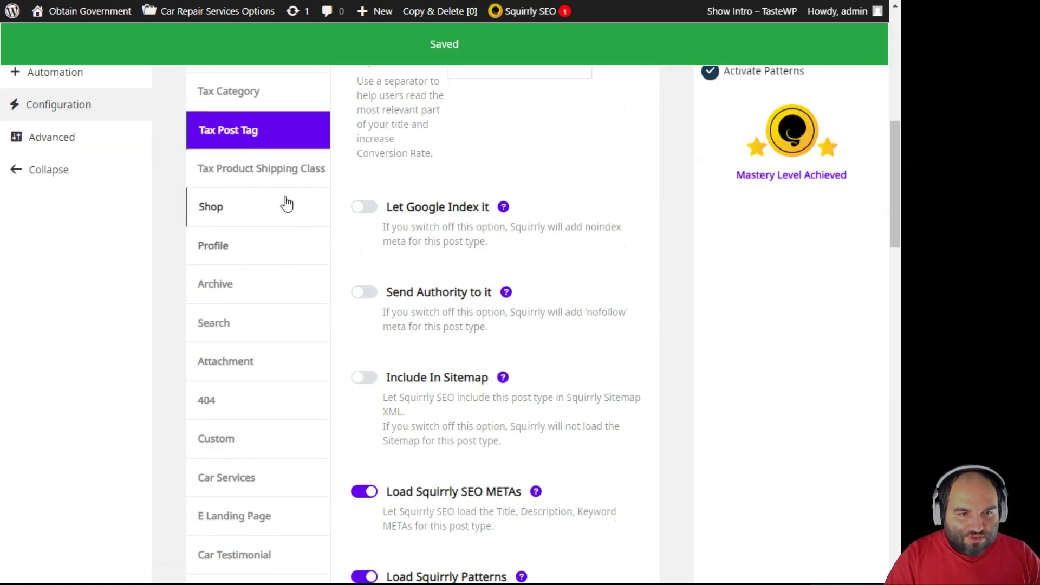
Make Tax Product Shipping Class noindex, nofollow and off the sitemap, then save.
left_click(271, 168)
scroll(454, 355, "up", 7)
scroll(447, 349, "down", 4)
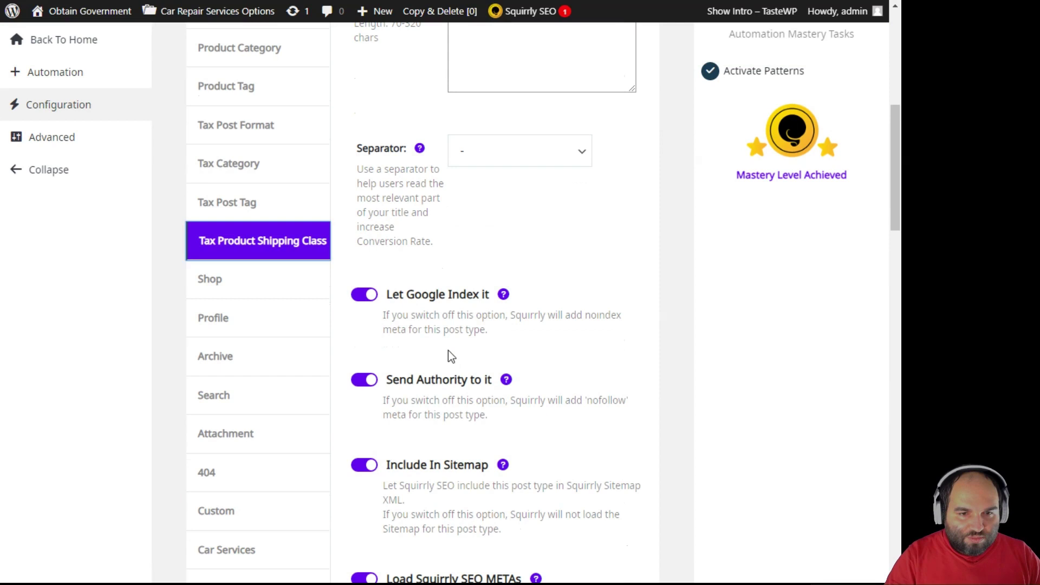
left_click(360, 295)
left_click(364, 380)
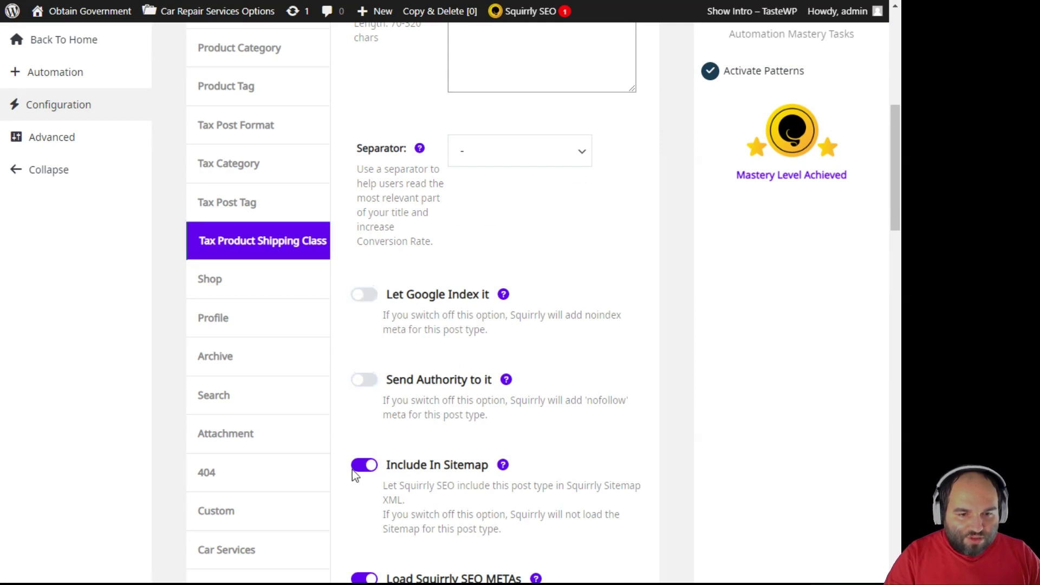
left_click(355, 469)
scroll(463, 455, "down", 17)
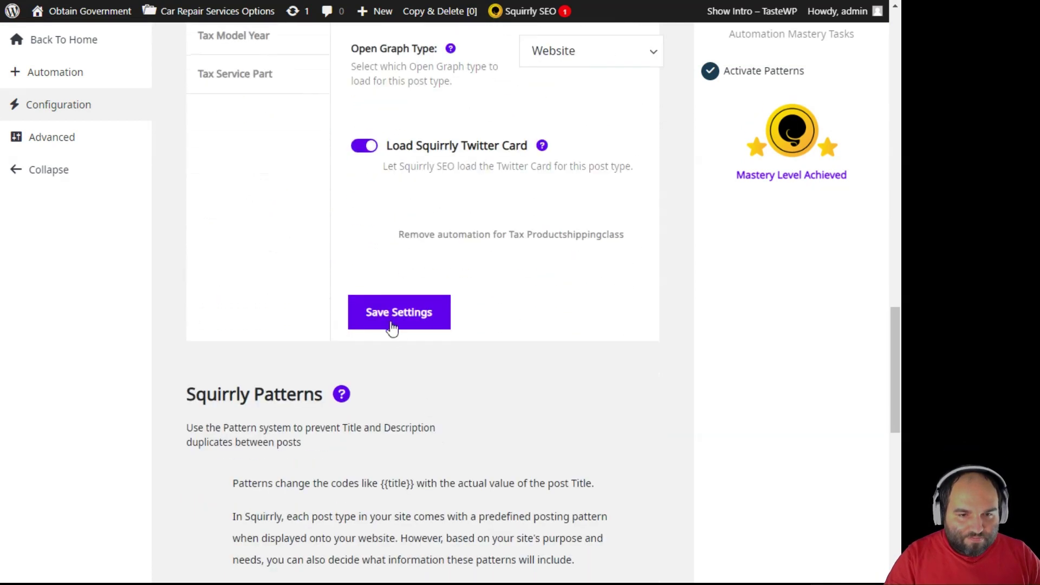
left_click(392, 325)
Switch off indexing, link authority and sitemap inclusion for the Shop page, then save.
scroll(362, 342, "down", 5)
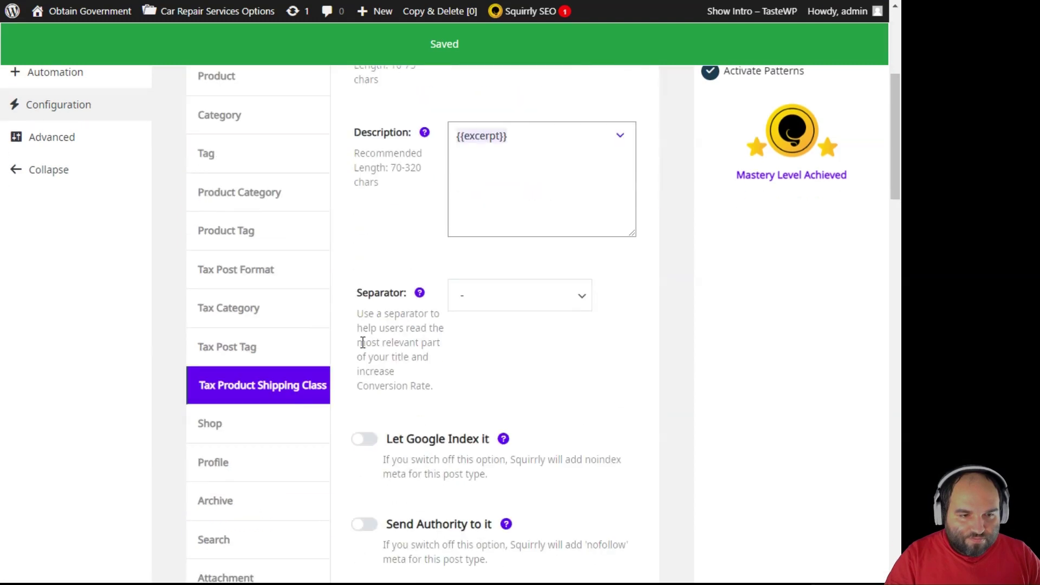
left_click(325, 422)
scroll(379, 390, "down", 5)
left_click(362, 135)
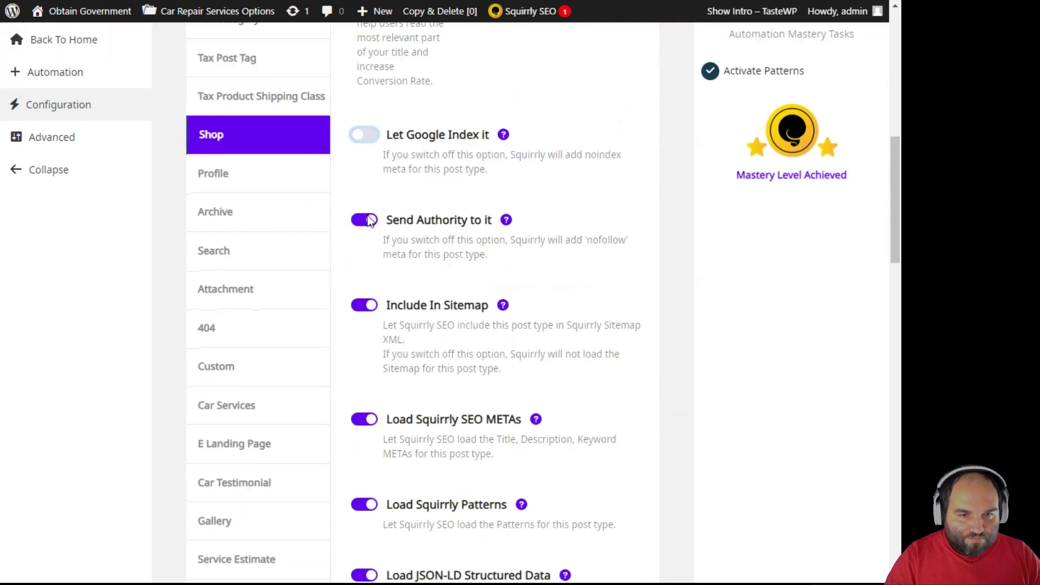
left_click(370, 221)
left_click(361, 306)
scroll(383, 441, "down", 13)
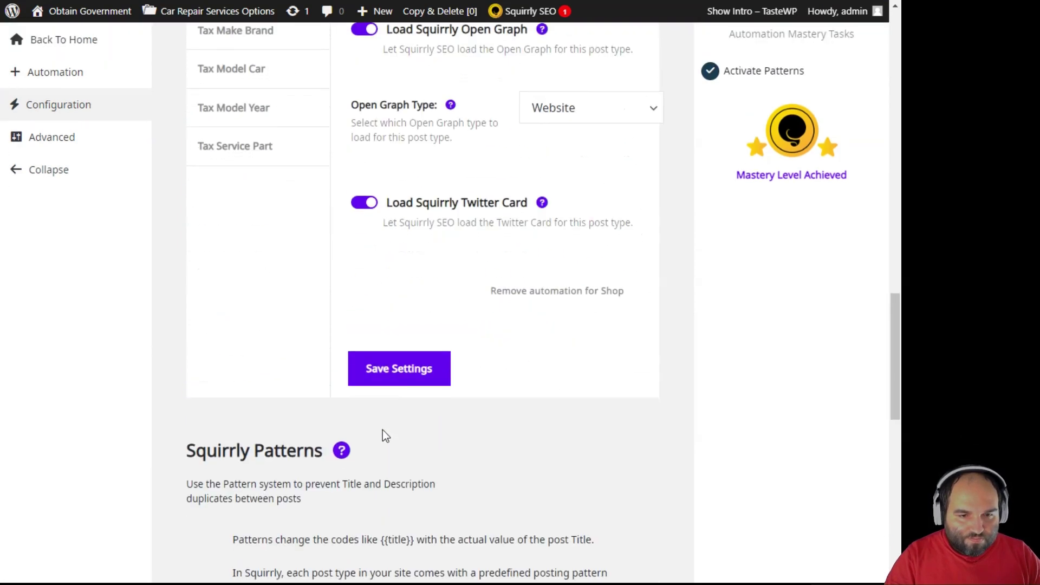
left_click(397, 388)
Make Profile pages noindex, nofollow and excluded from the sitemap, then save.
scroll(395, 375, "down", 8)
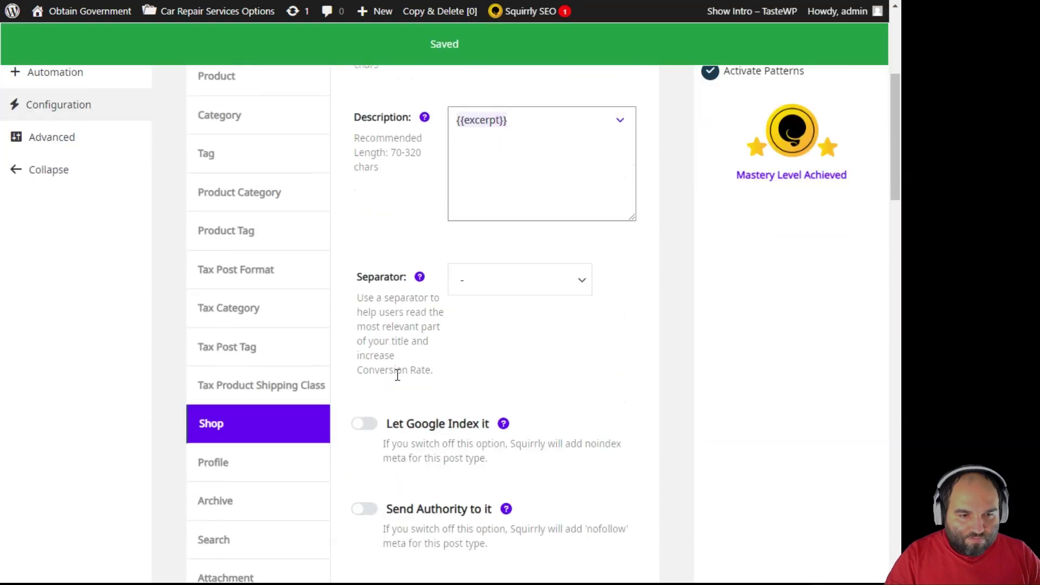
left_click(292, 247)
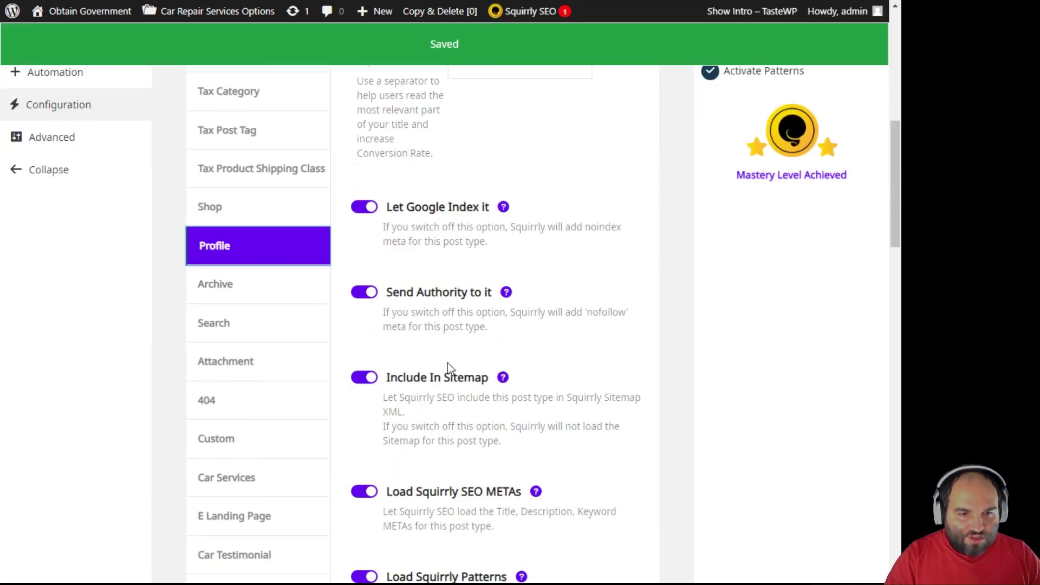
left_click(362, 208)
left_click(363, 292)
left_click(363, 377)
scroll(411, 418, "down", 3)
scroll(411, 418, "down", 10)
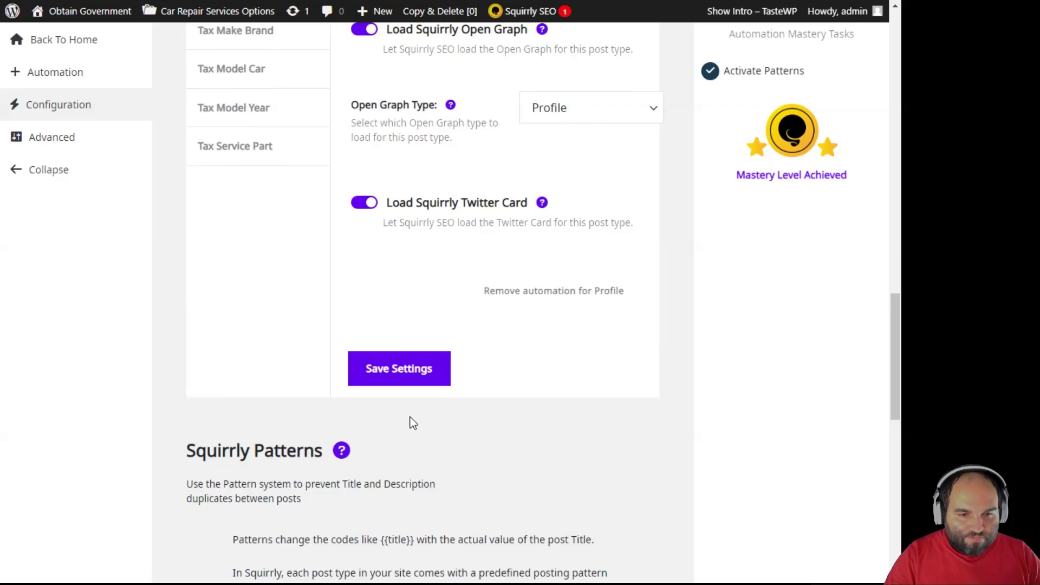
left_click(403, 380)
Make Archive pages noindex, nofollow and excluded from the sitemap, then save.
scroll(439, 339, "down", 10)
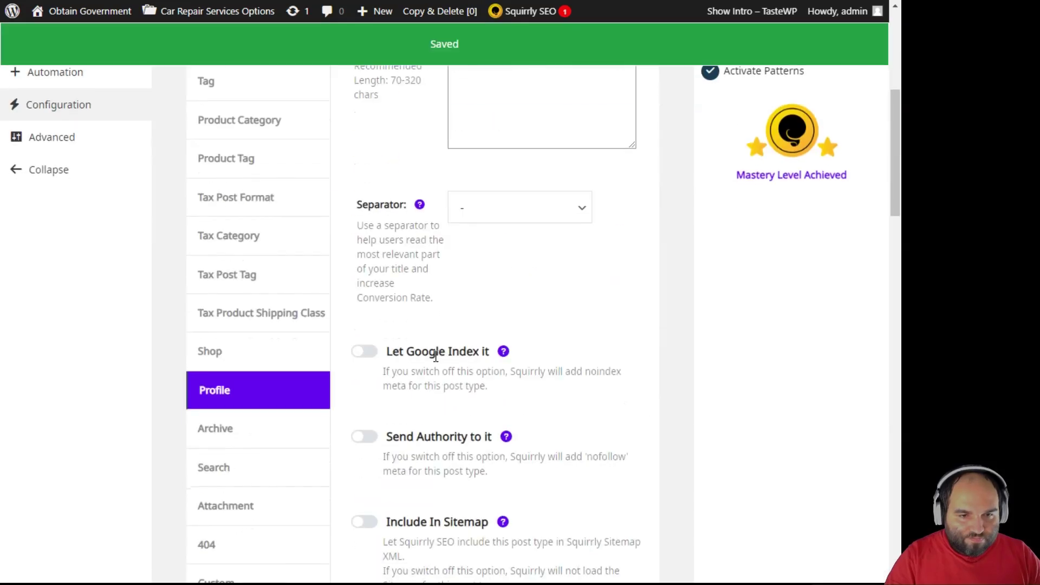
left_click(297, 229)
left_click(362, 136)
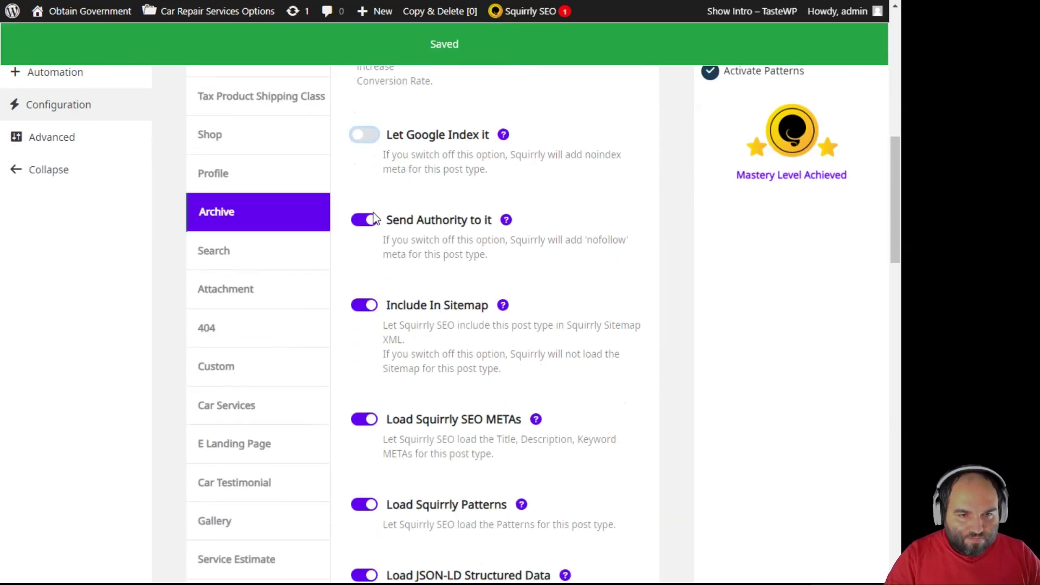
left_click(363, 221)
left_click(364, 306)
scroll(430, 354, "down", 12)
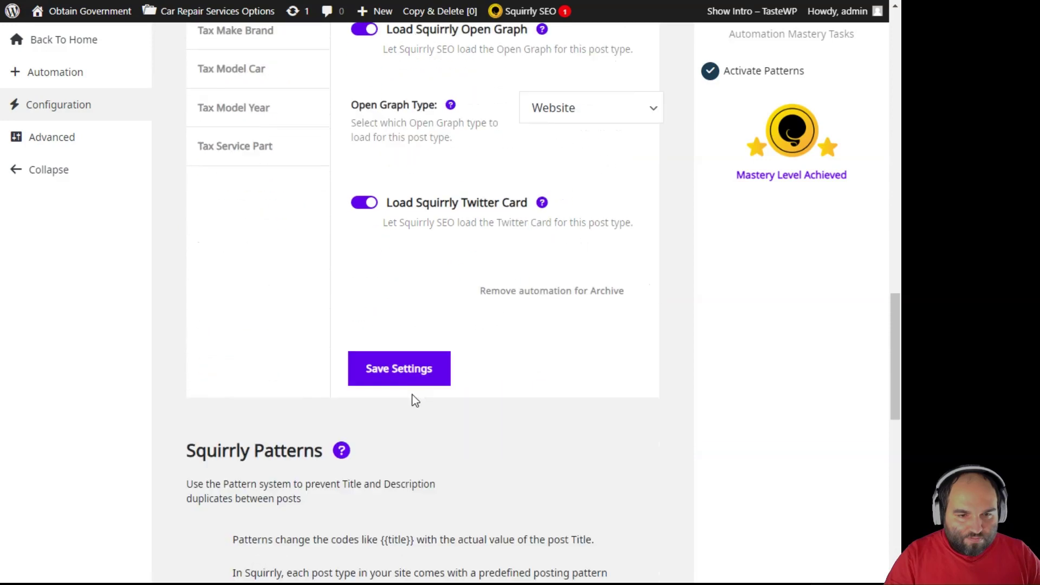
left_click(411, 370)
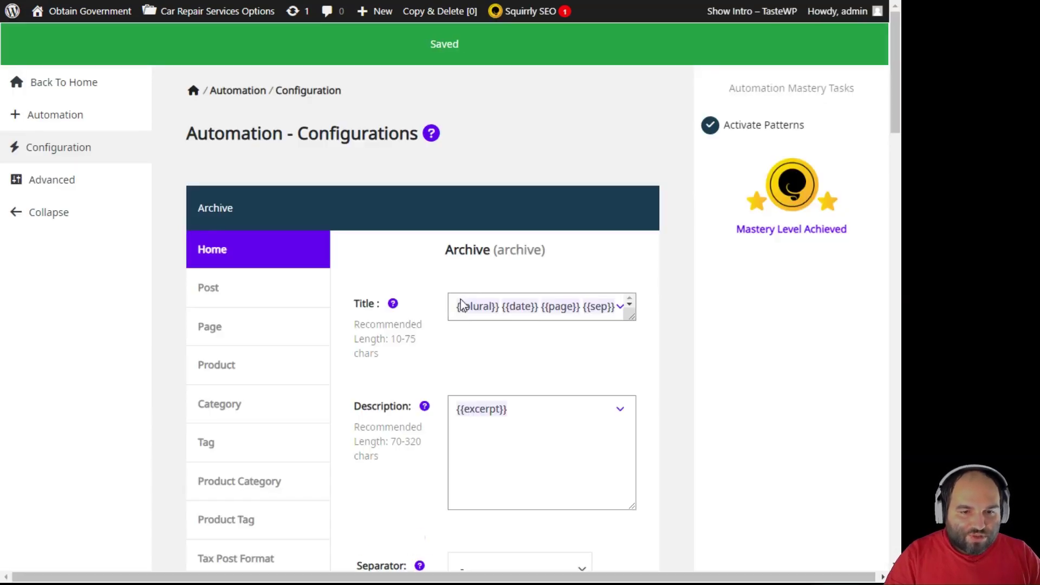
Turn off Send Authority for Search results pages and save.
scroll(433, 325, "down", 11)
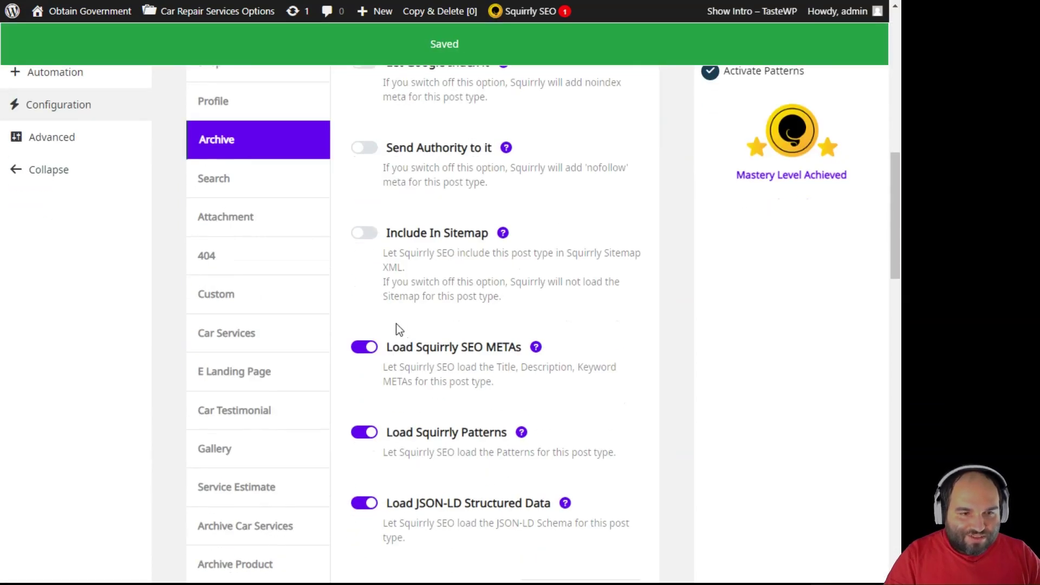
scroll(396, 323, "down", 2)
scroll(395, 324, "up", 2)
left_click(239, 181)
scroll(412, 317, "up", 2)
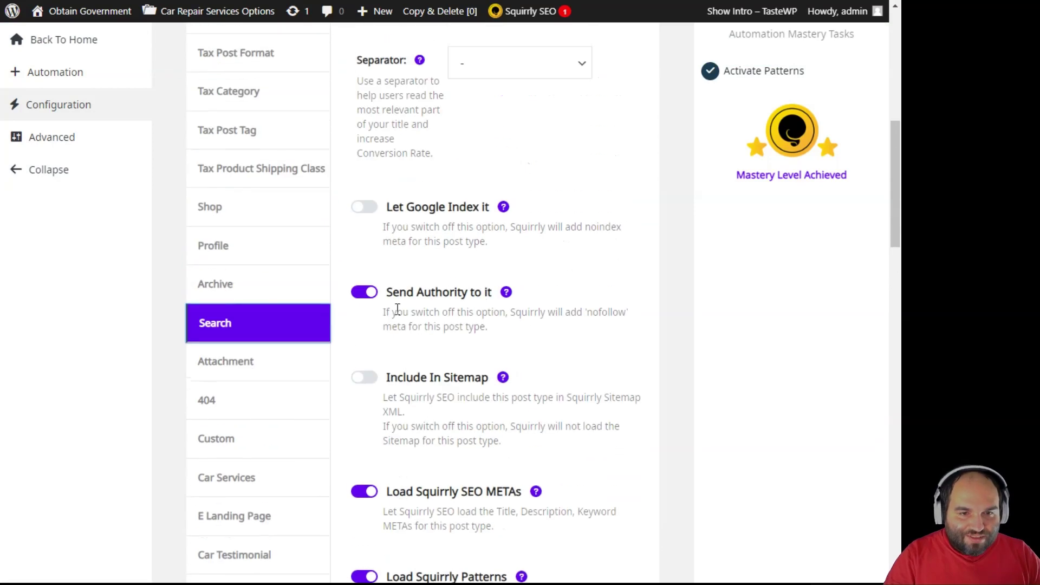
left_click(395, 307)
scroll(436, 390, "down", 6)
scroll(436, 387, "down", 6)
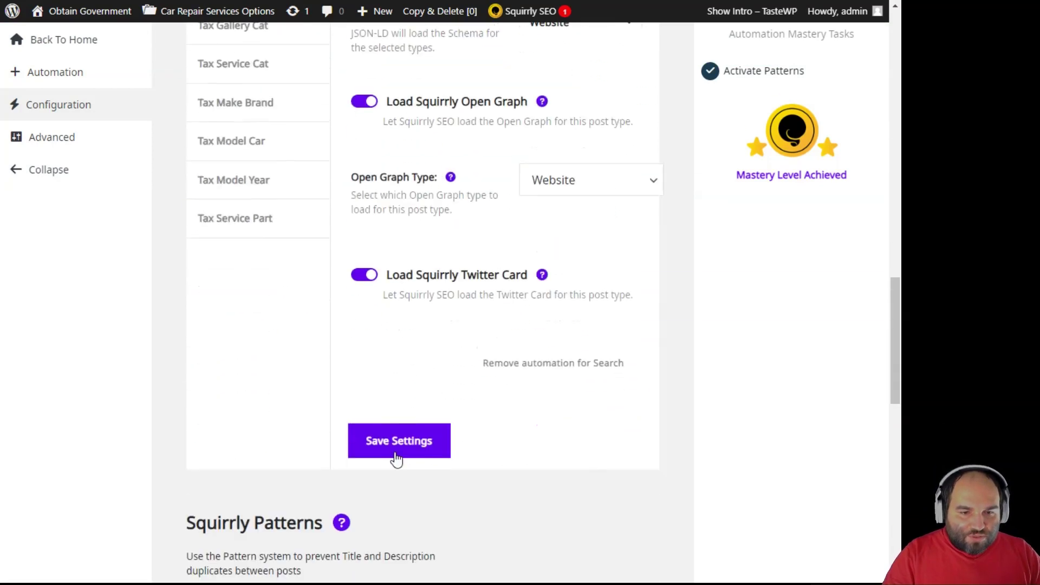
left_click(398, 447)
Make Attachment pages noindex, nofollow and excluded from the sitemap, then save.
scroll(351, 360, "down", 8)
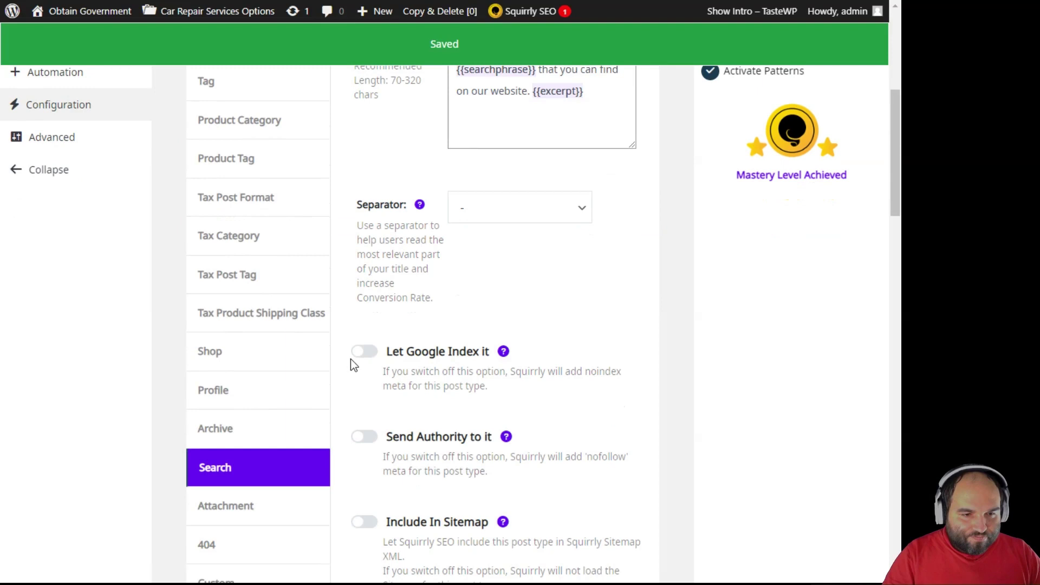
left_click(293, 300)
scroll(437, 353, "up", 5)
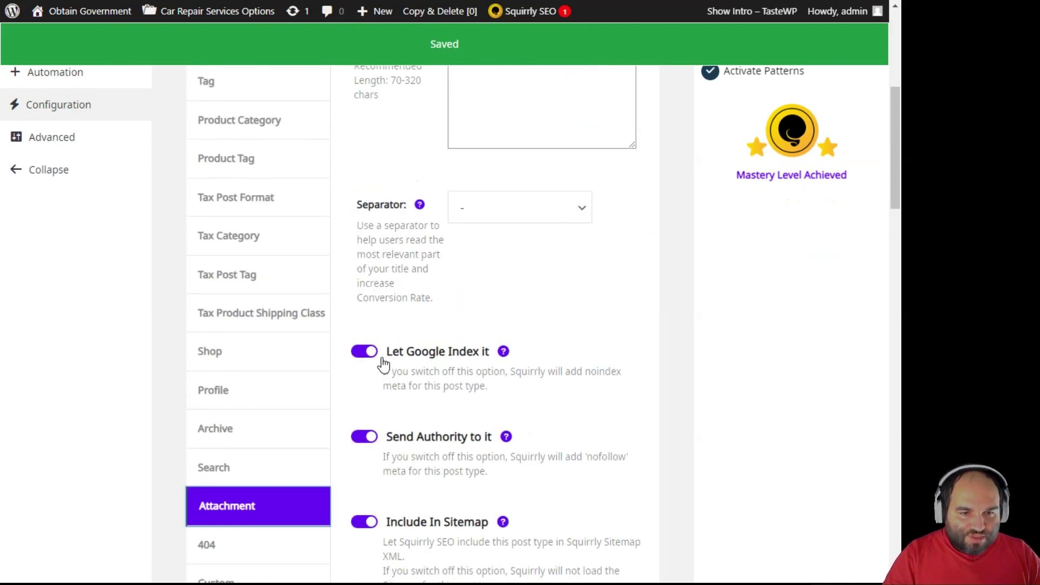
scroll(414, 372, "down", 4)
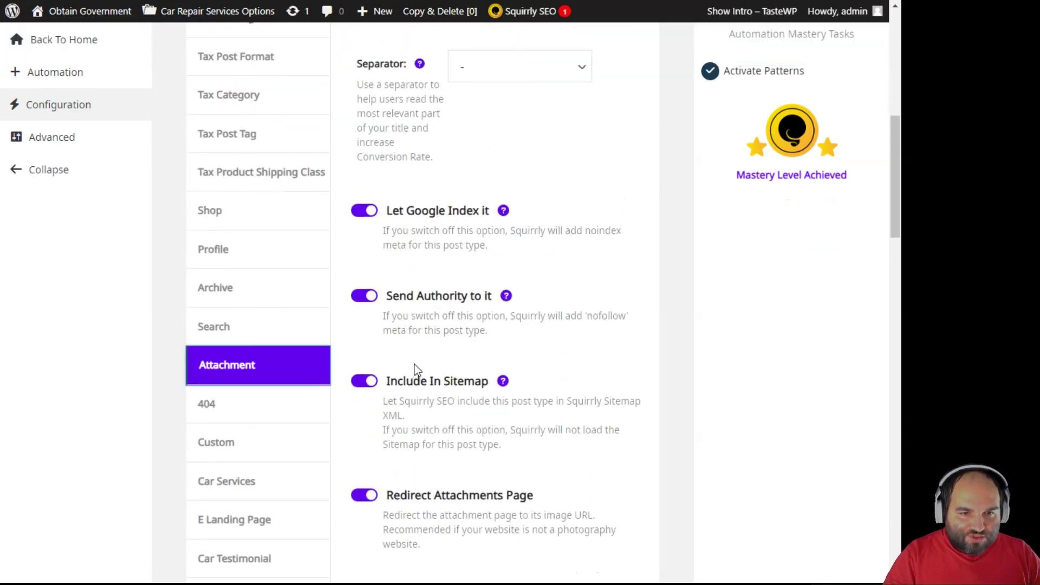
left_click(361, 207)
left_click(363, 292)
left_click(363, 378)
scroll(434, 439, "down", 1)
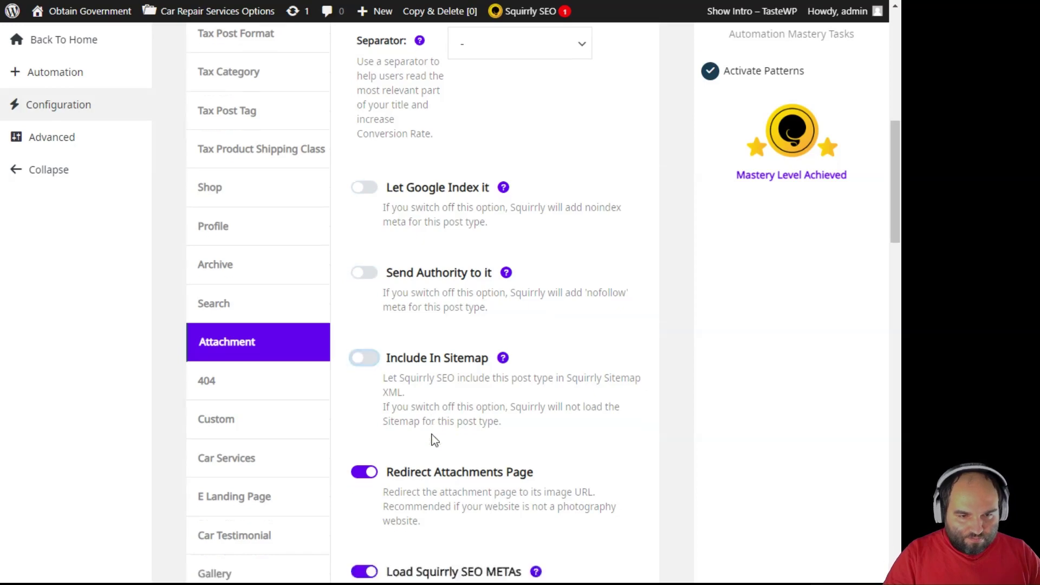
scroll(432, 436, "down", 10)
scroll(433, 436, "up", 4)
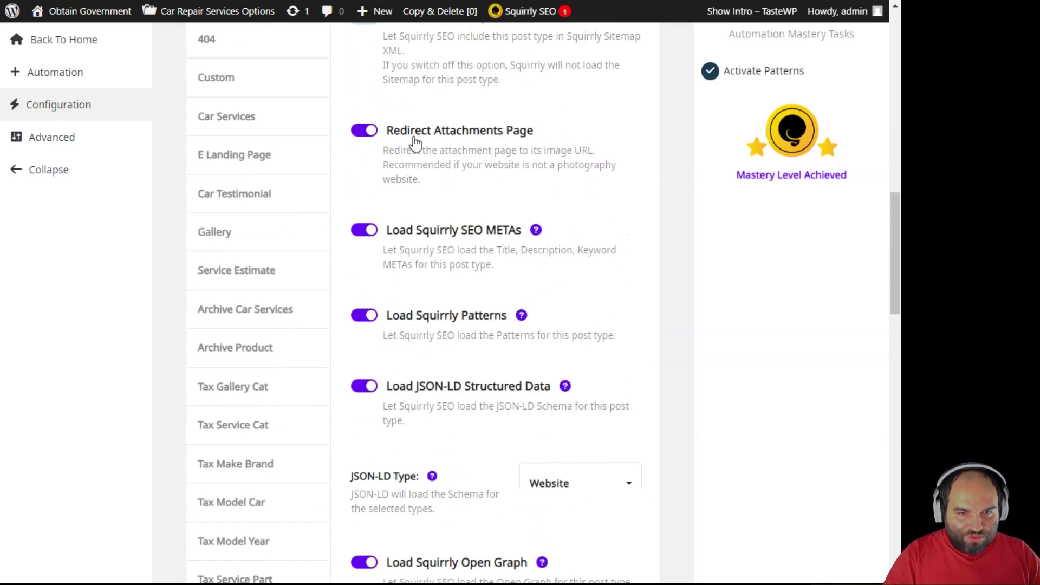
scroll(446, 406, "down", 9)
left_click(431, 400)
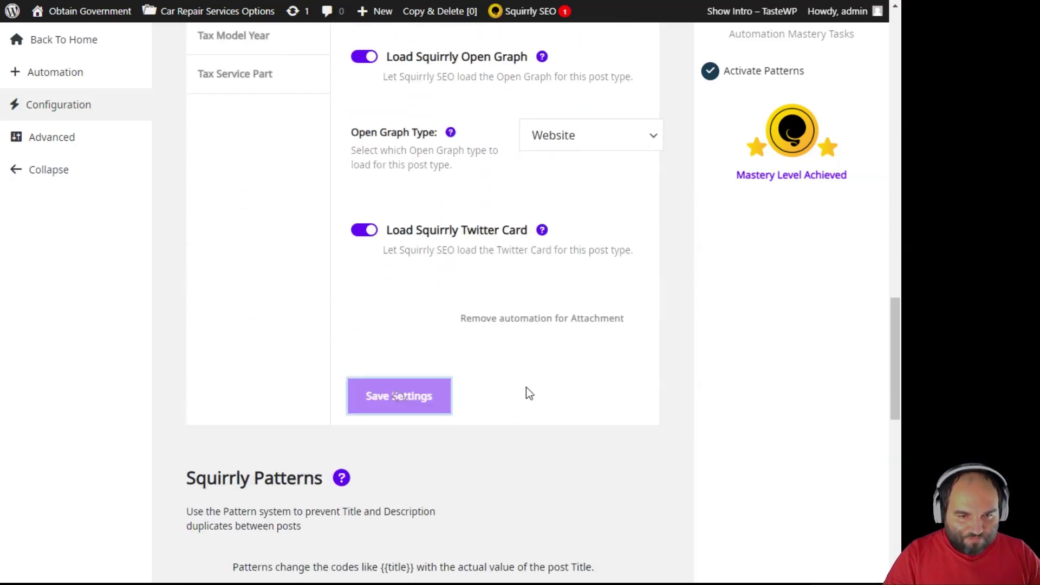
Bring up the 404 page automation settings.
scroll(434, 315, "down", 13)
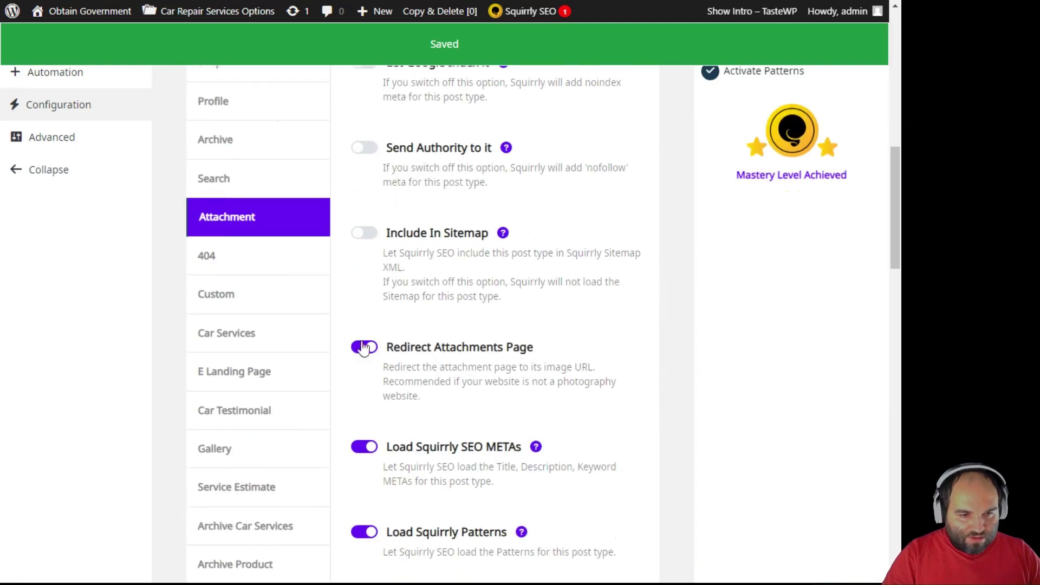
left_click(298, 262)
scroll(458, 360, "up", 10)
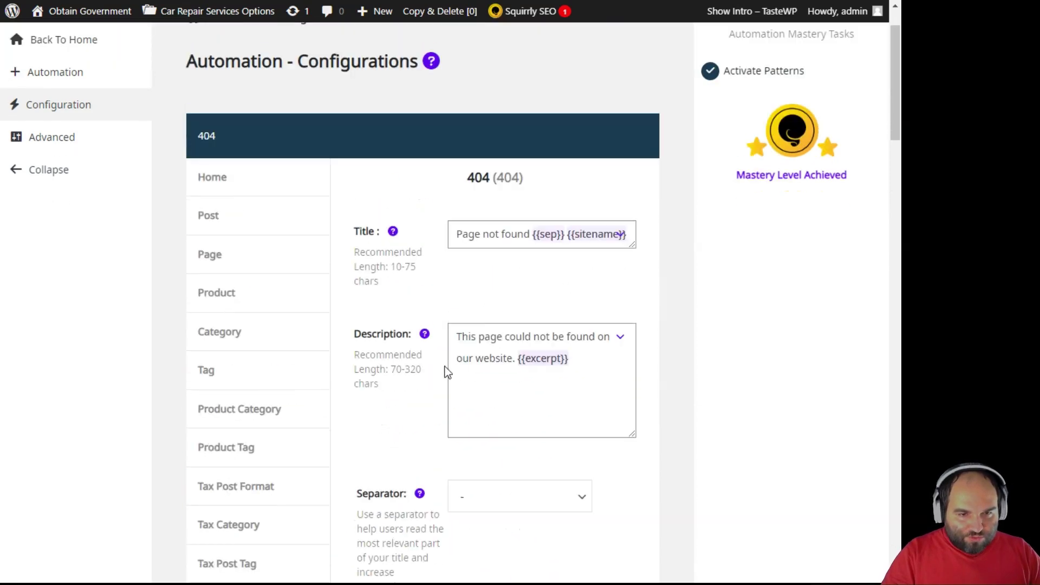
Turn on Redirect Broken URLs for 404 pages, check the default redirect URL, save, and open Custom.
scroll(446, 371, "down", 9)
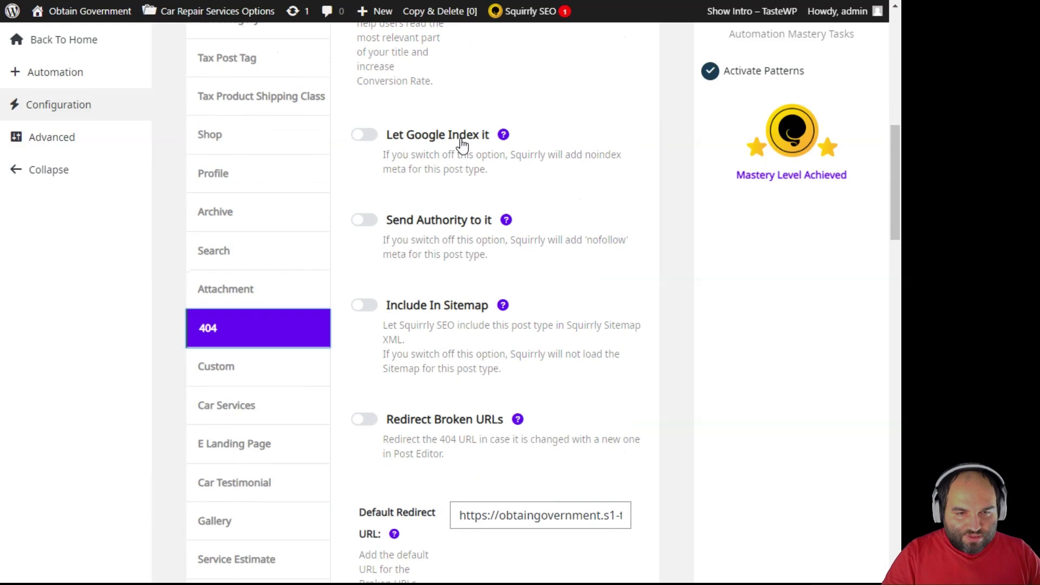
scroll(407, 239, "down", 5)
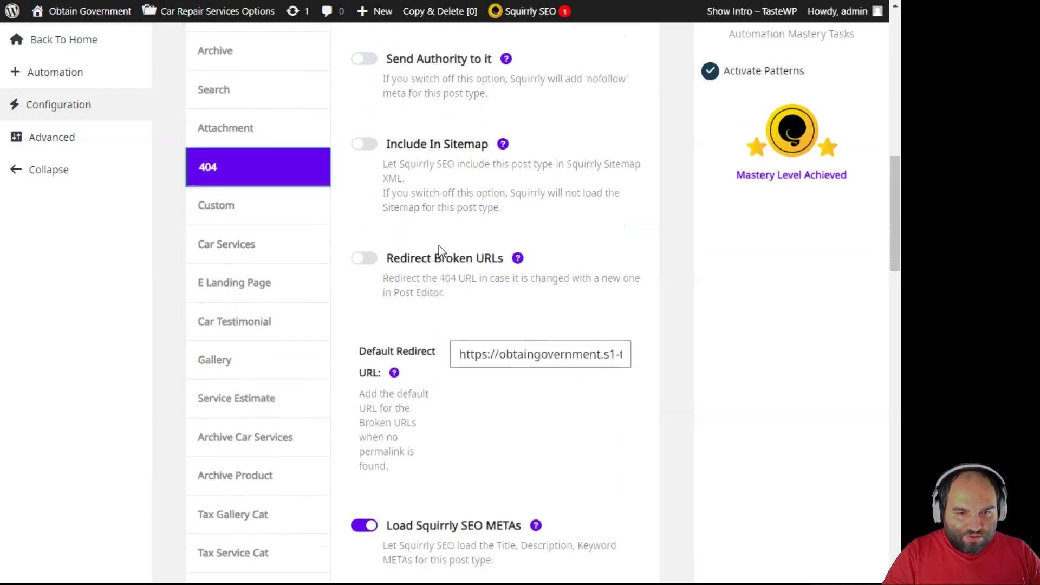
left_click(365, 133)
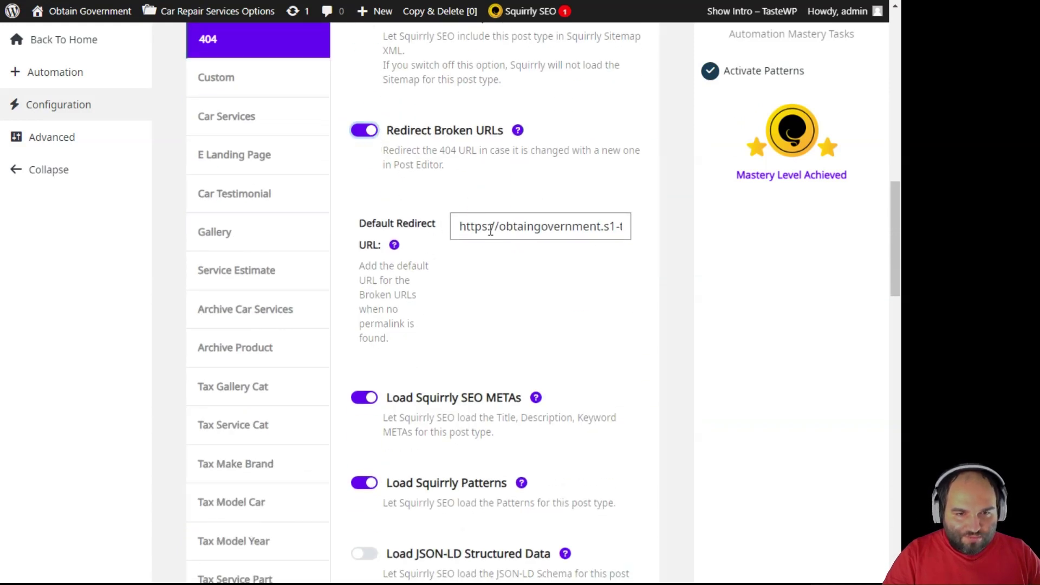
left_click(526, 228)
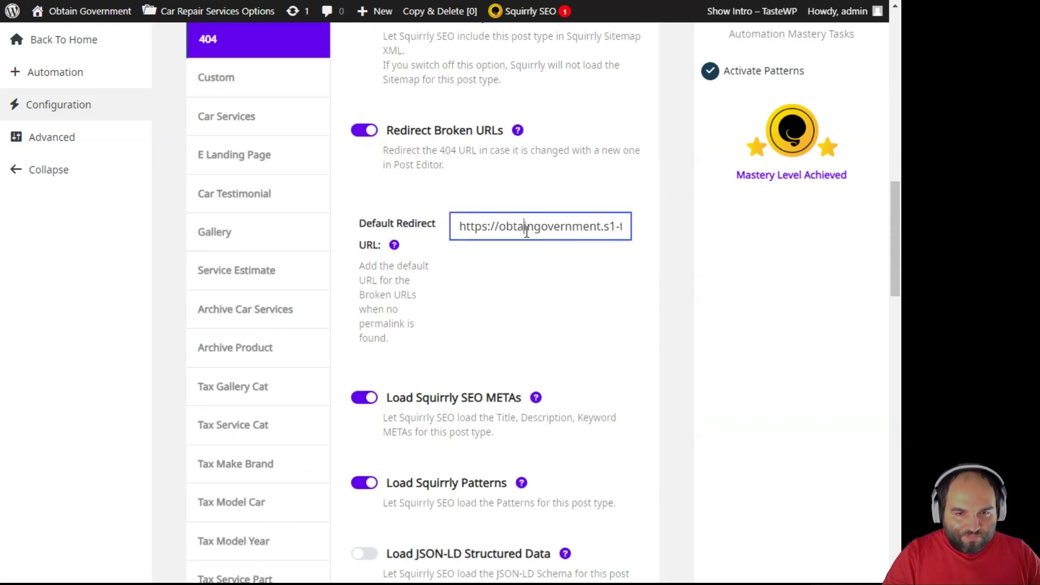
triple_click(469, 228)
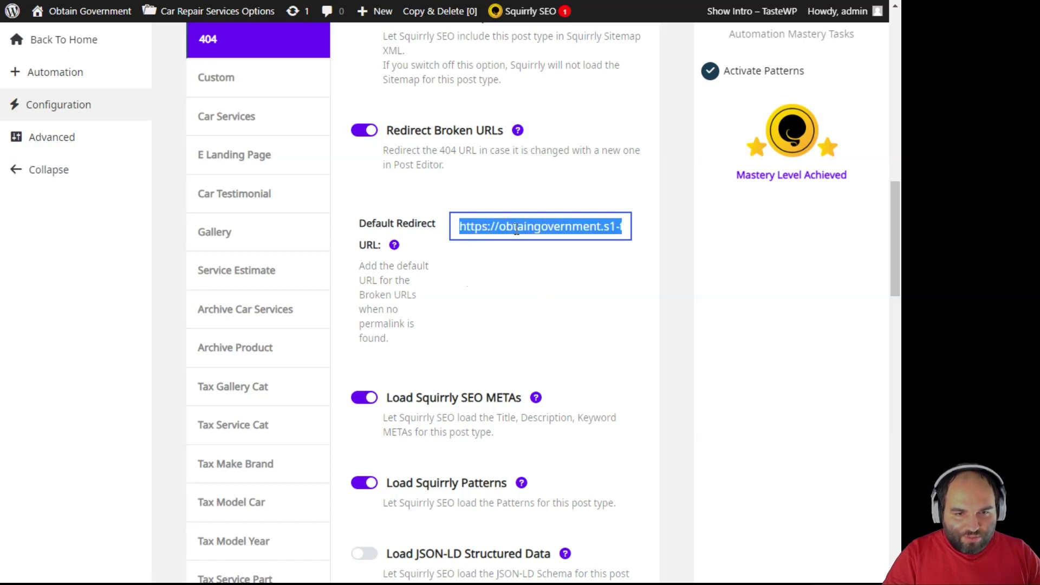
scroll(534, 349, "down", 5)
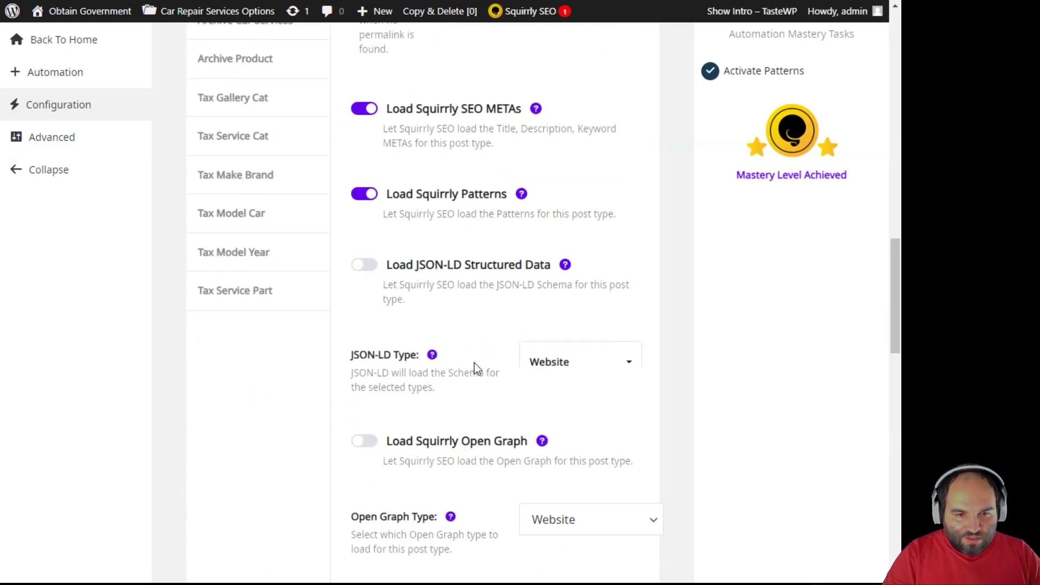
scroll(473, 362, "down", 6)
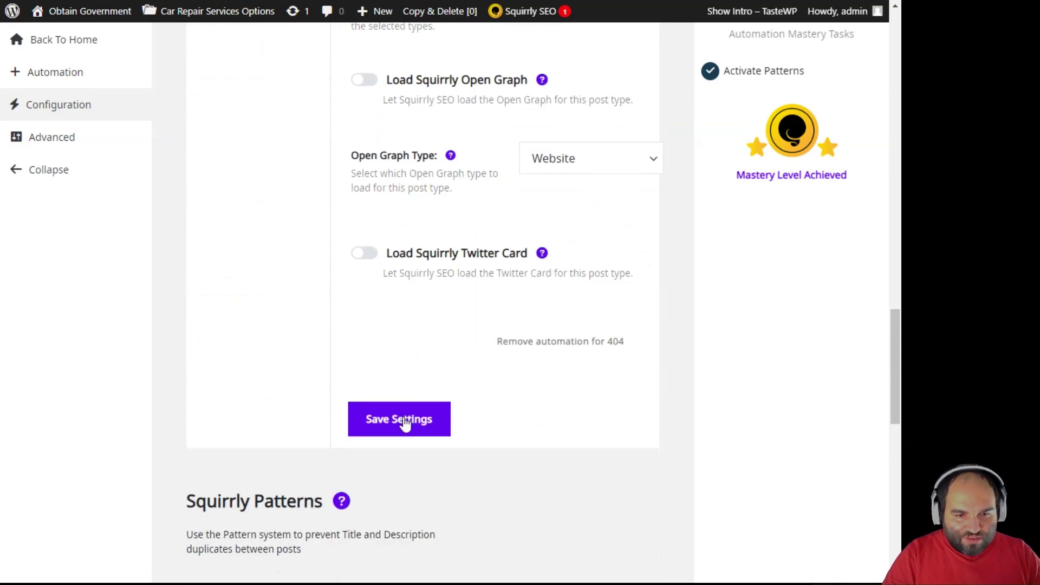
left_click(399, 419)
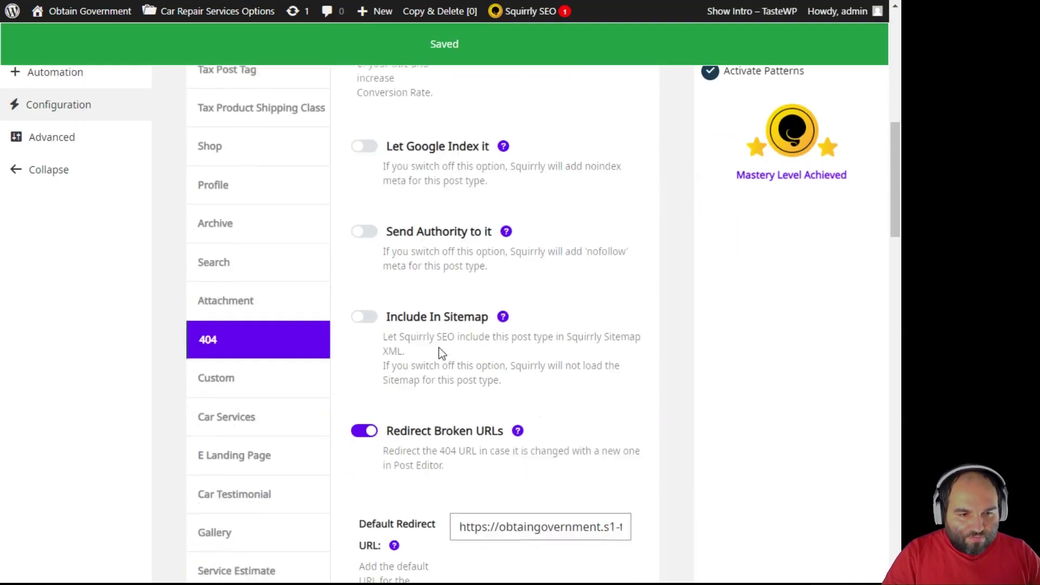
left_click(267, 375)
Make Custom pages noindex, nofollow and excluded from the sitemap, then save.
scroll(433, 373, "down", 2)
scroll(433, 374, "up", 3)
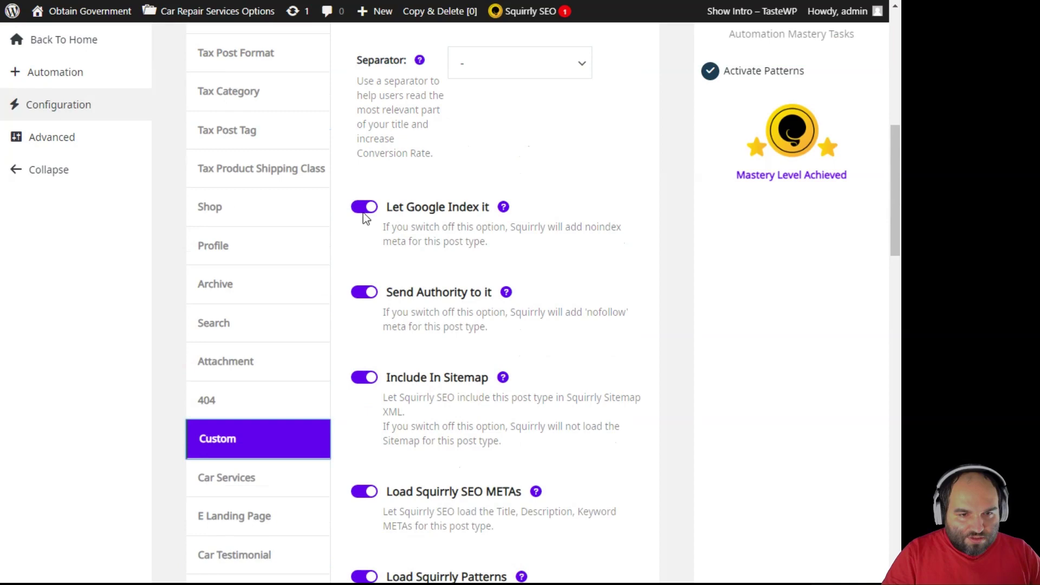
left_click(366, 207)
left_click(364, 293)
left_click(364, 377)
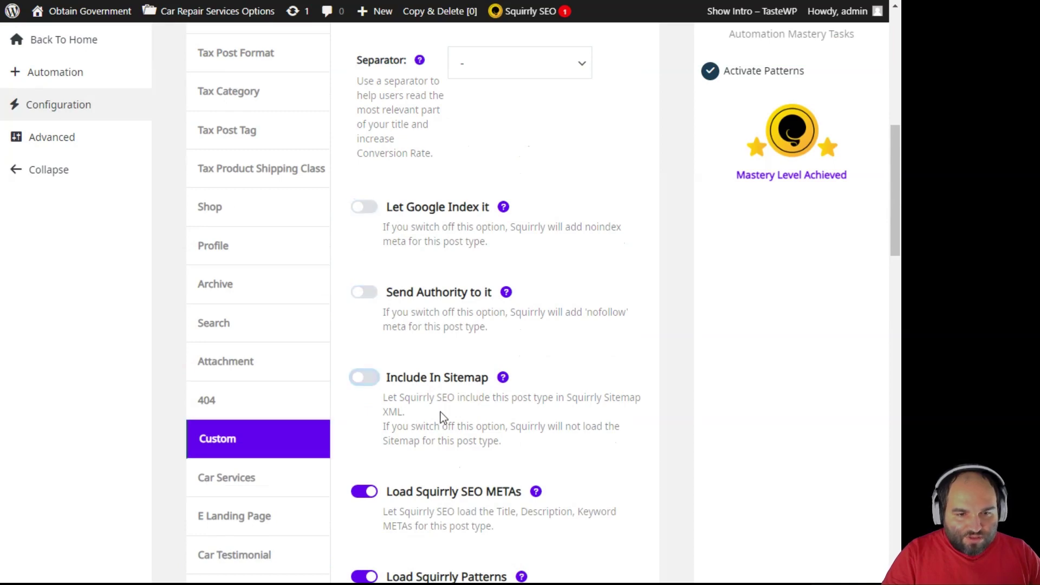
scroll(441, 417, "down", 4)
scroll(441, 417, "down", 10)
left_click(392, 285)
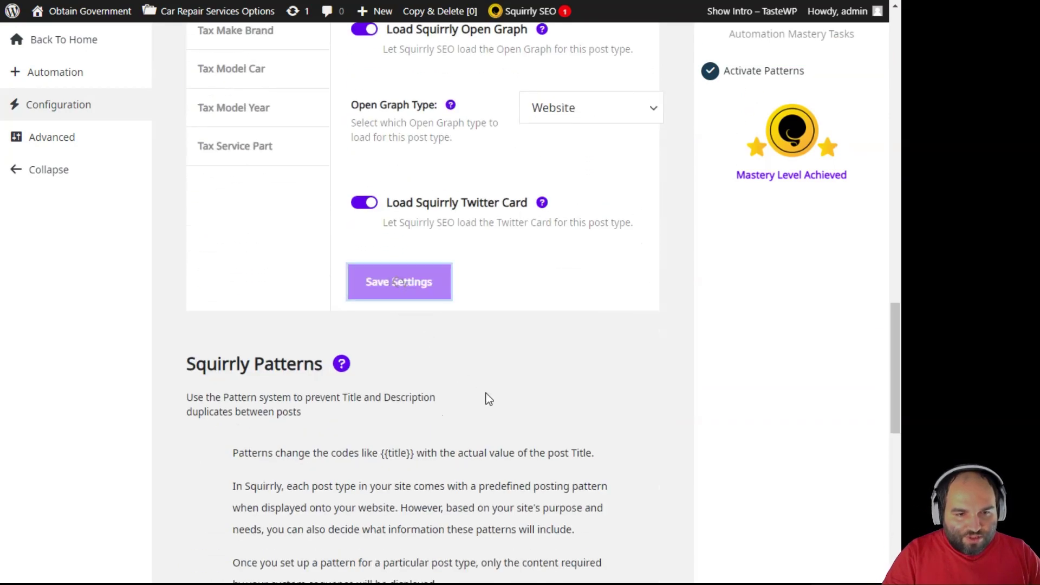
Switch off indexing, link authority and sitemap inclusion for Car Services, then save.
scroll(394, 333, "down", 12)
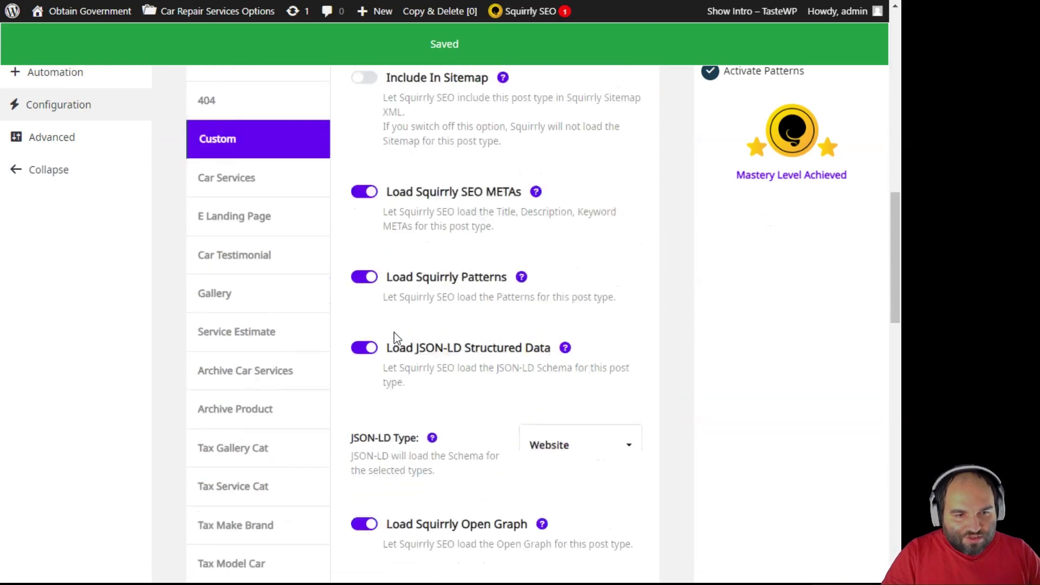
left_click(295, 269)
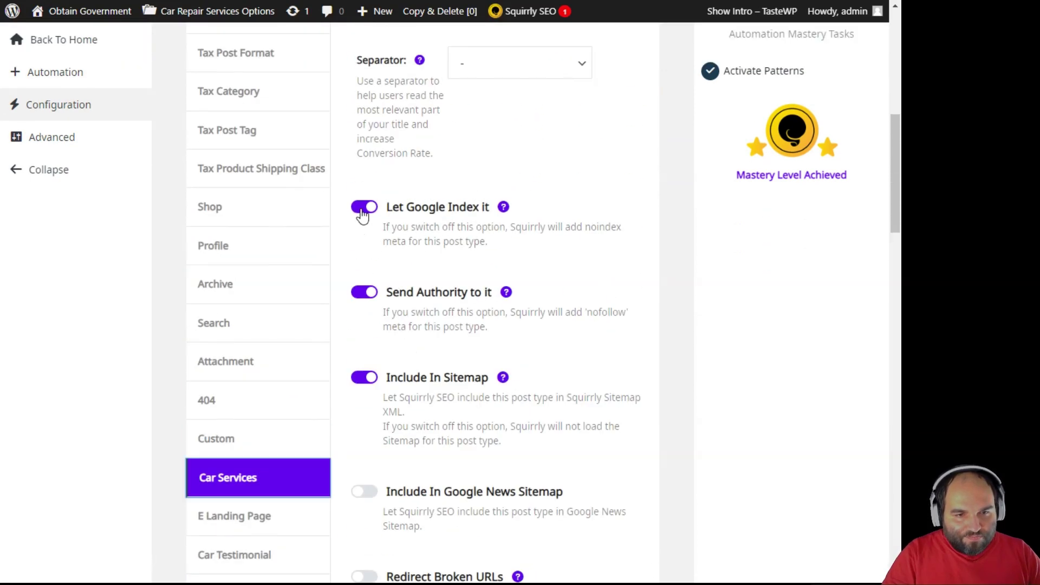
left_click(364, 207)
left_click(364, 292)
left_click(364, 377)
scroll(412, 407, "down", 12)
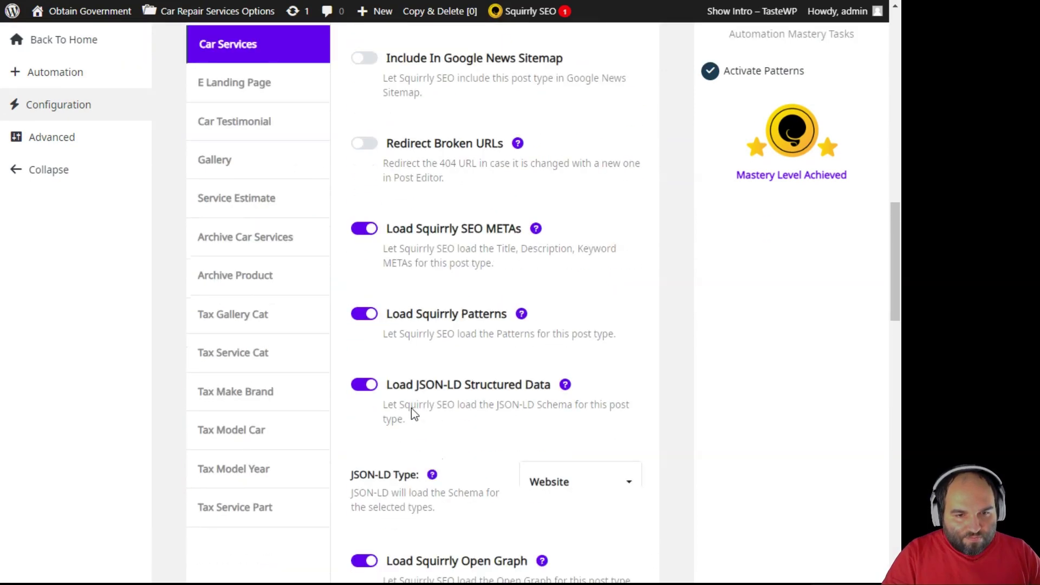
left_click(395, 540)
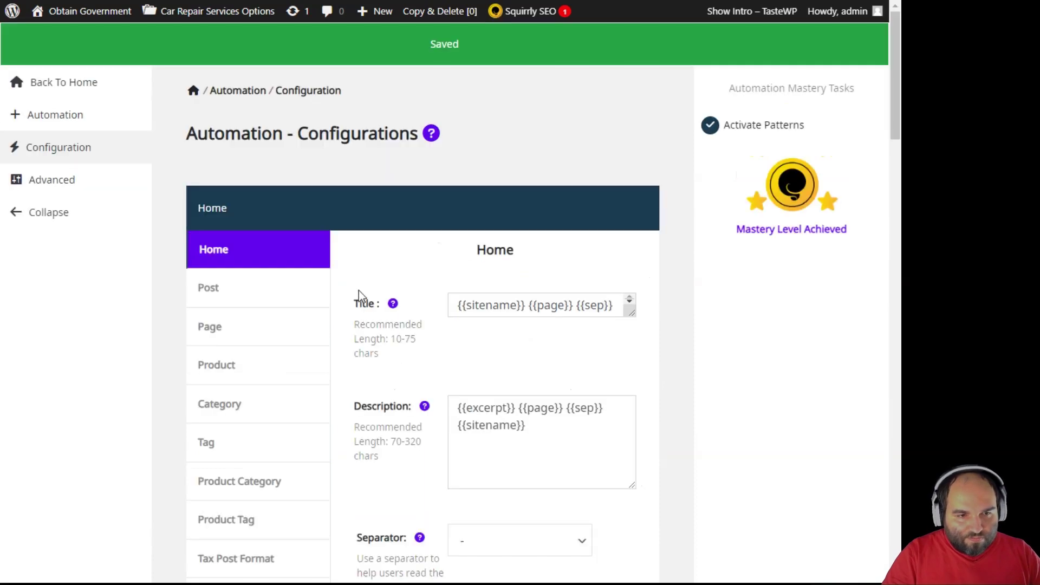
Make E Landing Page noindex, nofollow and off the sitemap, save, then open Car Testimonial.
scroll(357, 357, "down", 9)
left_click(311, 441)
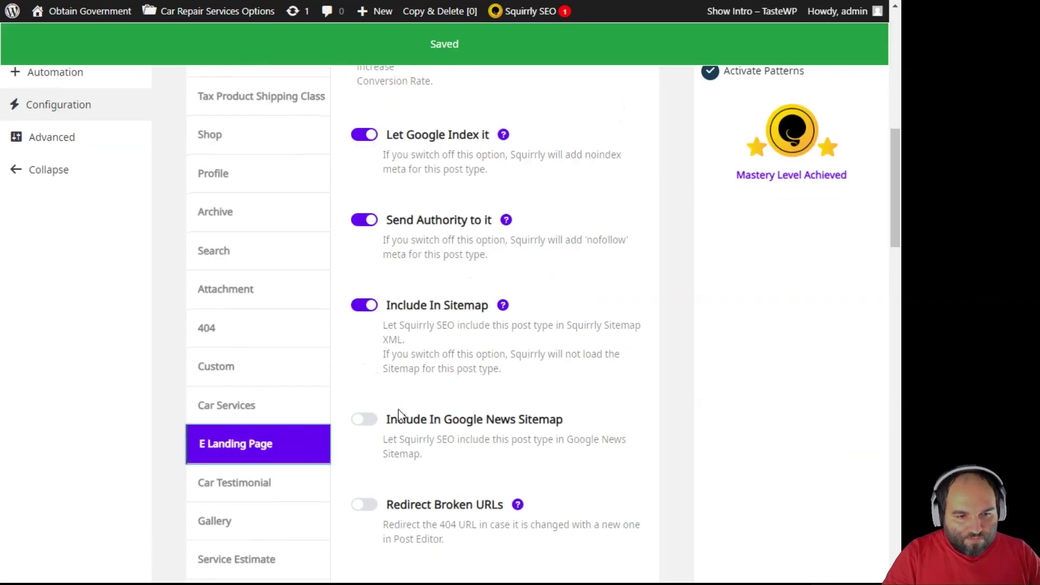
scroll(374, 336, "up", 2)
left_click(364, 279)
left_click(364, 365)
left_click(364, 449)
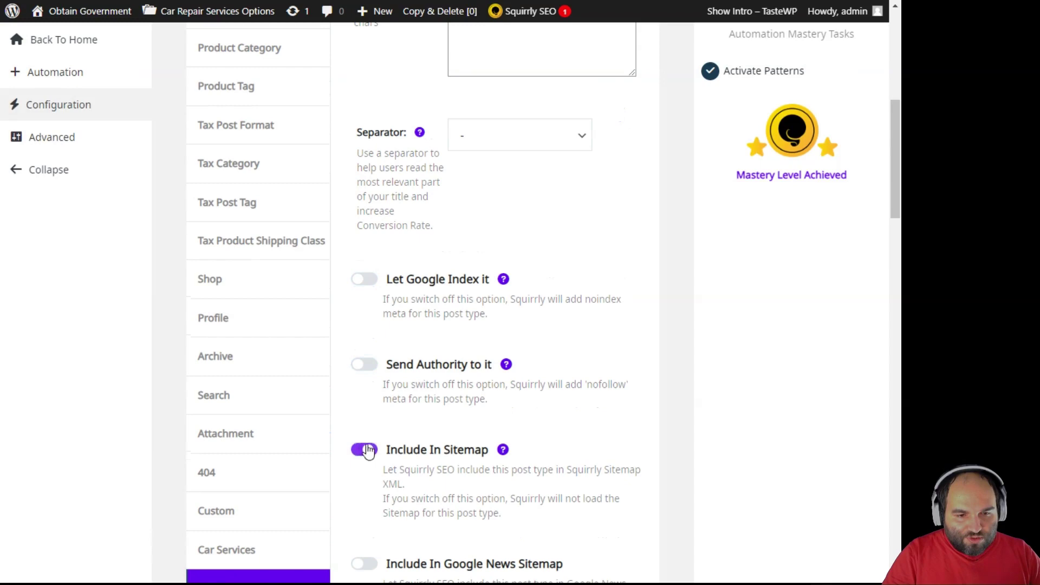
scroll(428, 465, "down", 6)
scroll(428, 468, "down", 10)
left_click(401, 328)
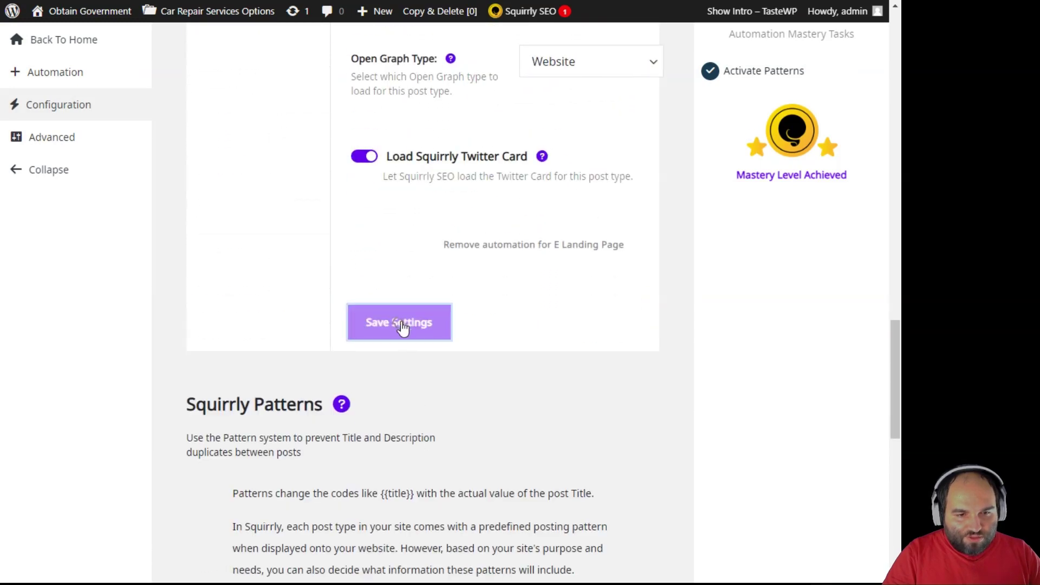
scroll(426, 323, "down", 12)
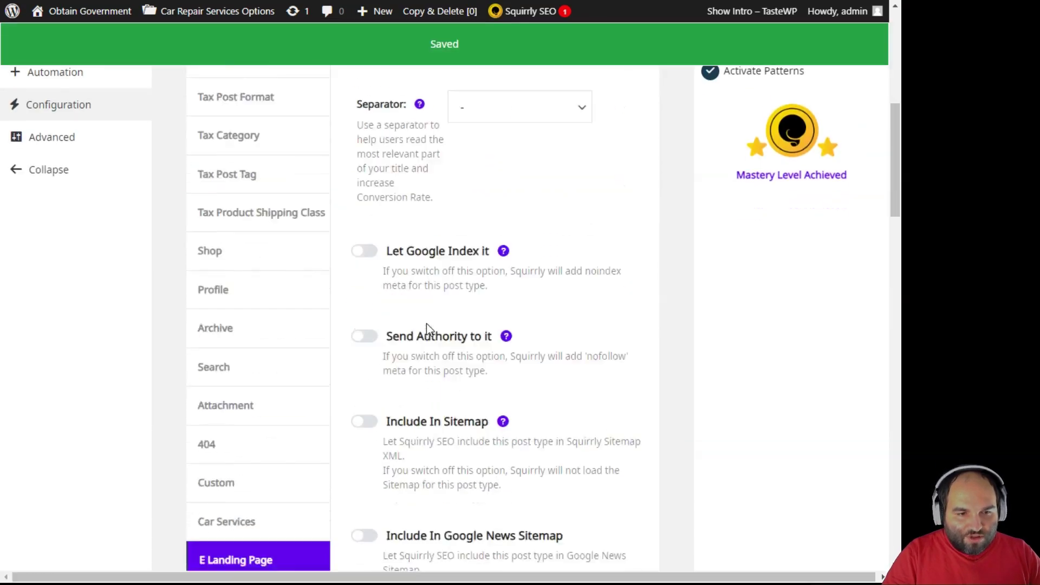
left_click(307, 333)
Make Car Testimonial noindex and nofollow, and save its settings.
scroll(352, 225, "up", 6)
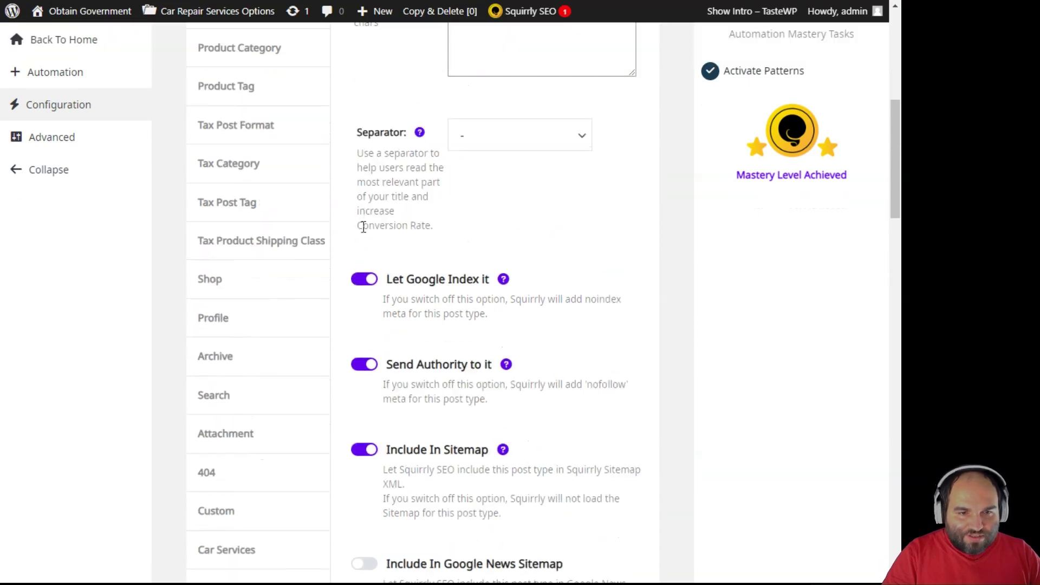
left_click(364, 278)
left_click(364, 364)
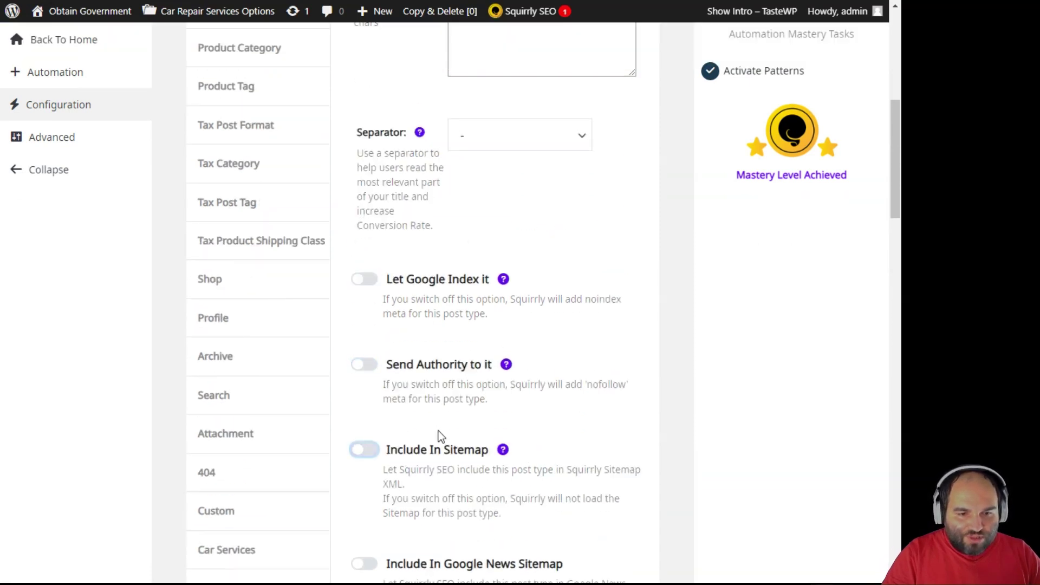
scroll(440, 436, "down", 20)
left_click(385, 235)
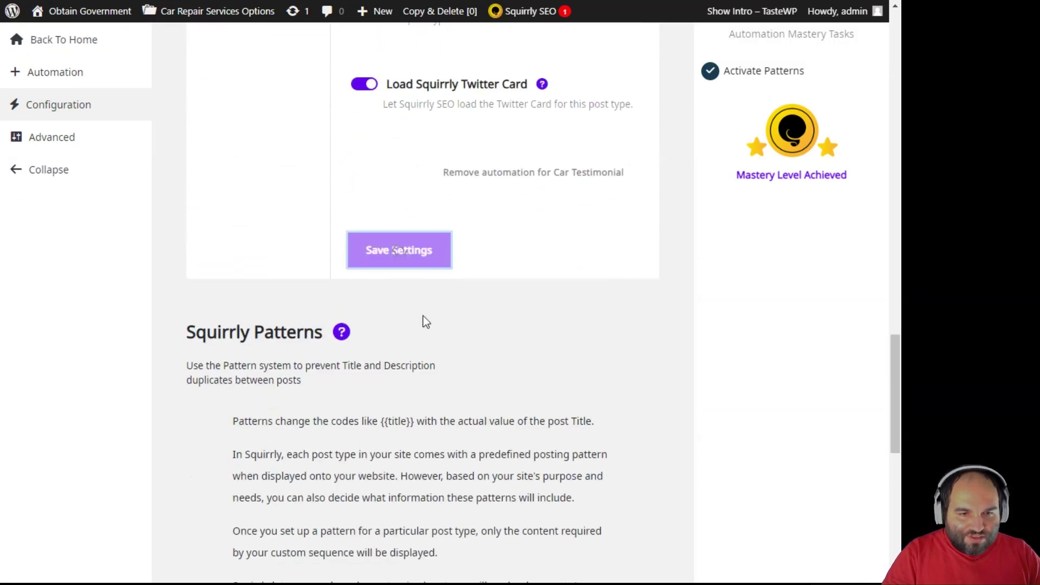
Set Gallery to noindex, nofollow and excluded from the sitemap, then save.
scroll(437, 356, "down", 10)
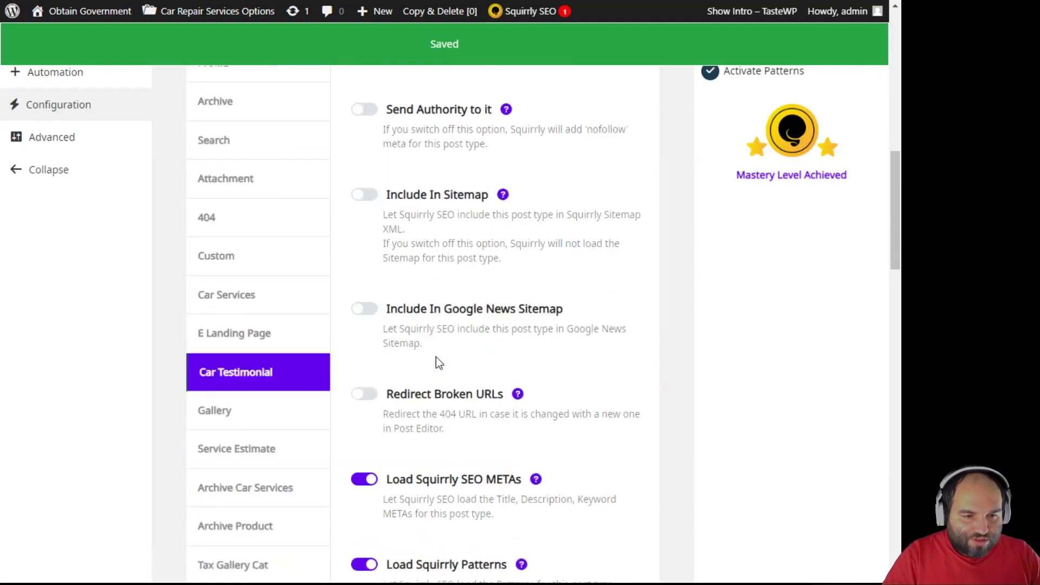
left_click(312, 233)
scroll(431, 332, "up", 7)
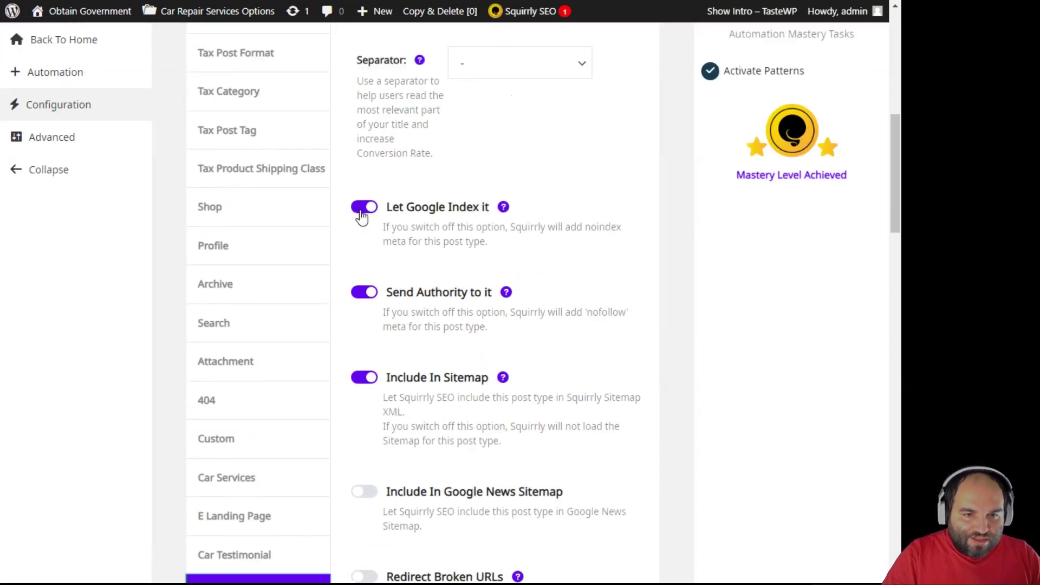
left_click(364, 206)
left_click(364, 292)
left_click(364, 377)
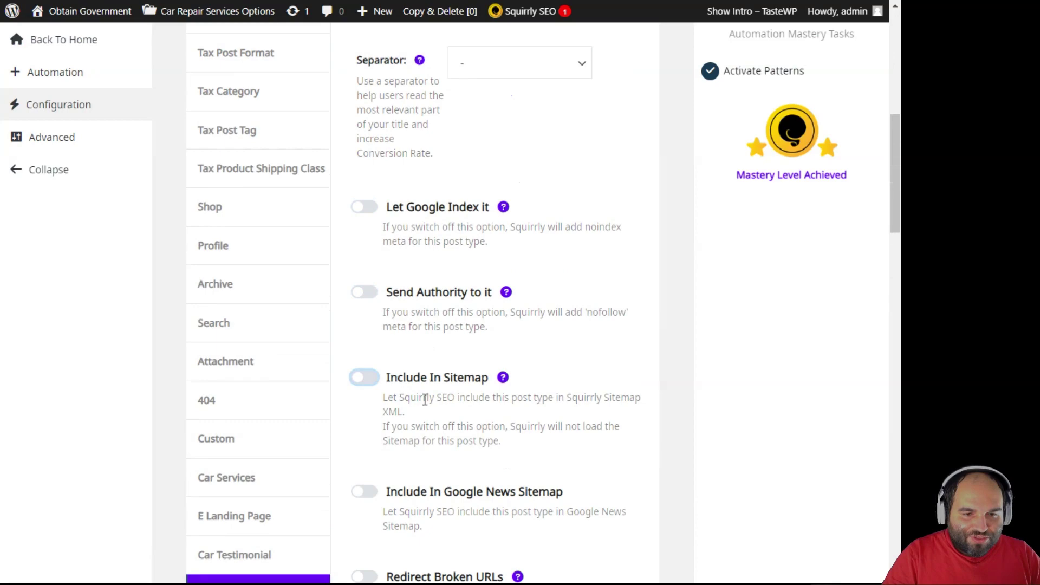
scroll(417, 401, "down", 8)
scroll(415, 397, "down", 8)
left_click(401, 322)
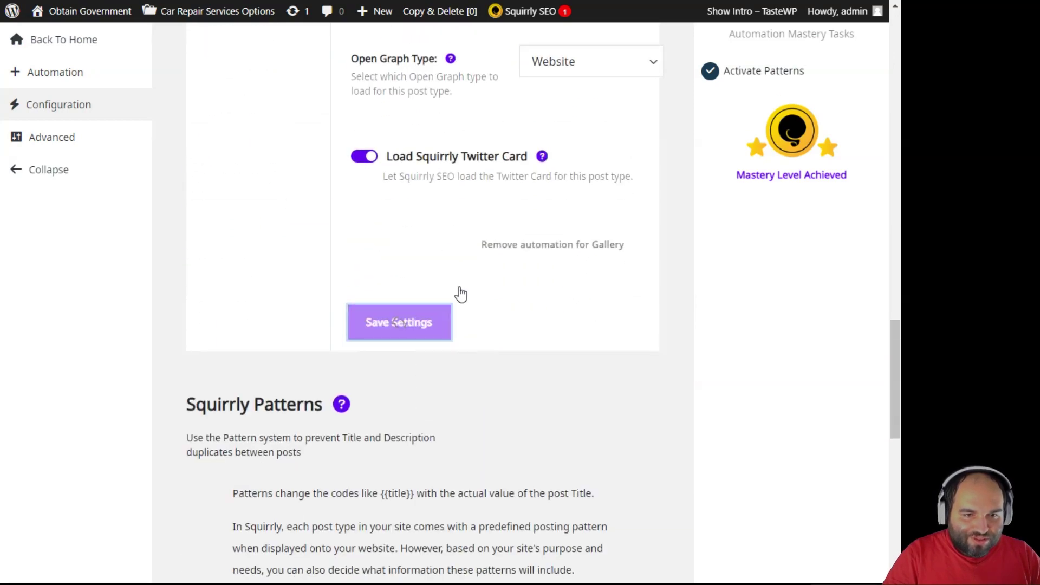
Set Service Estimate to noindex, nofollow and excluded from the sitemap, then save.
scroll(396, 323, "down", 12)
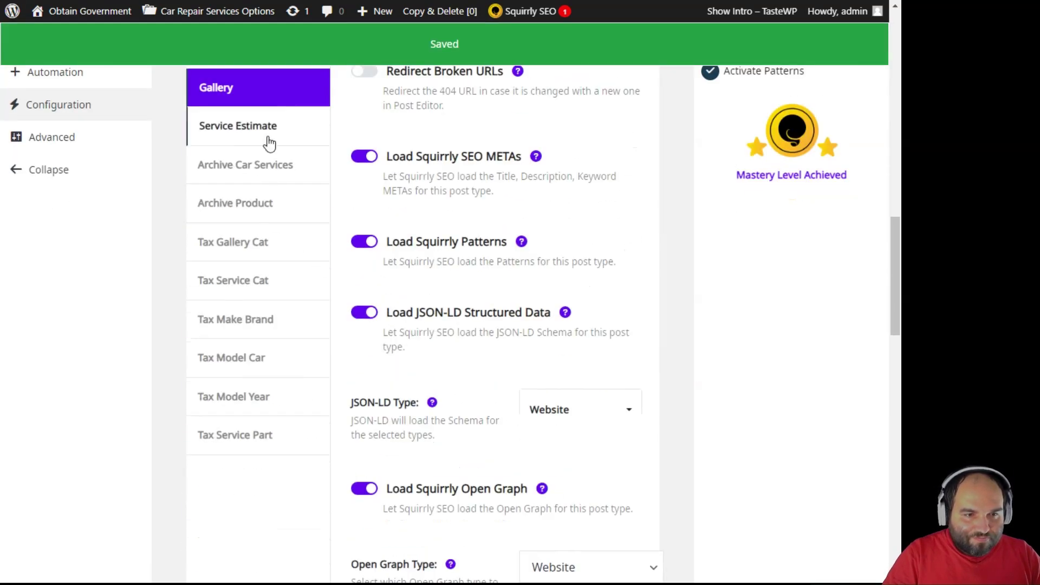
left_click(269, 143)
scroll(389, 325, "up", 8)
left_click(364, 279)
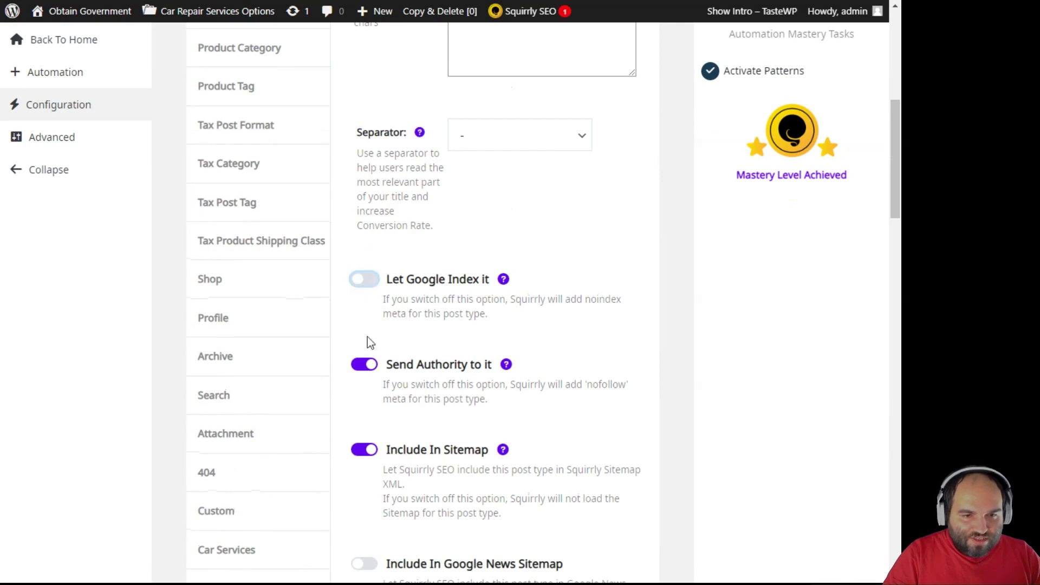
left_click(363, 363)
left_click(363, 449)
scroll(426, 440, "up", 1)
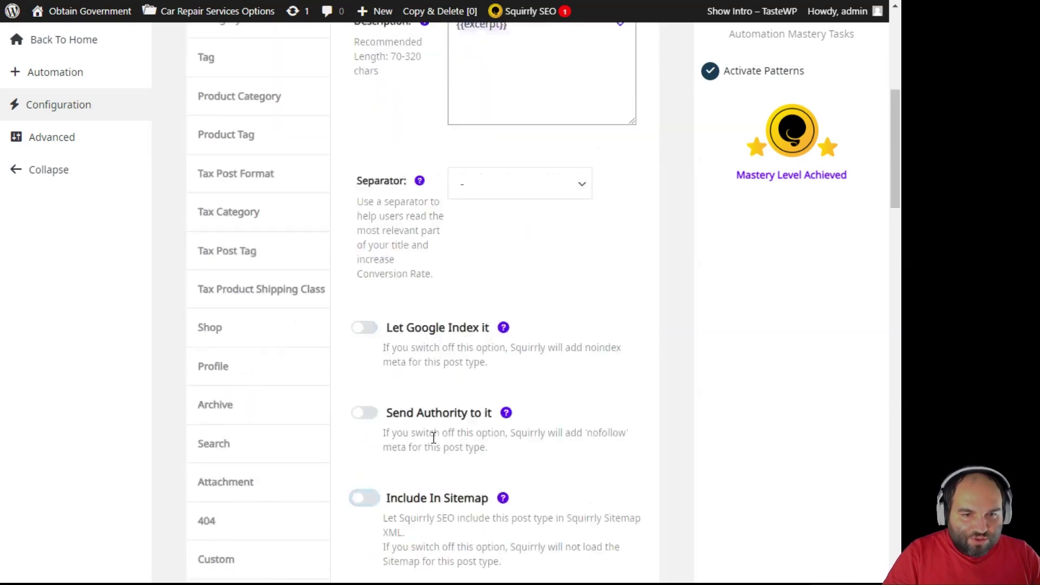
scroll(433, 436, "down", 10)
left_click(410, 470)
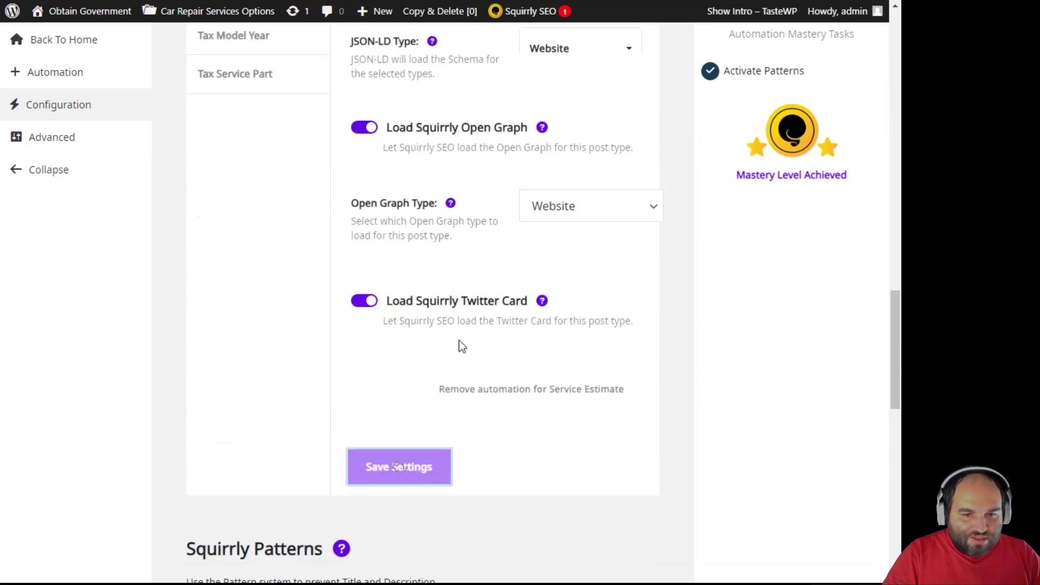
Make Archive Car Services nofollow and excluded from the sitemap, then save.
scroll(409, 353, "down", 13)
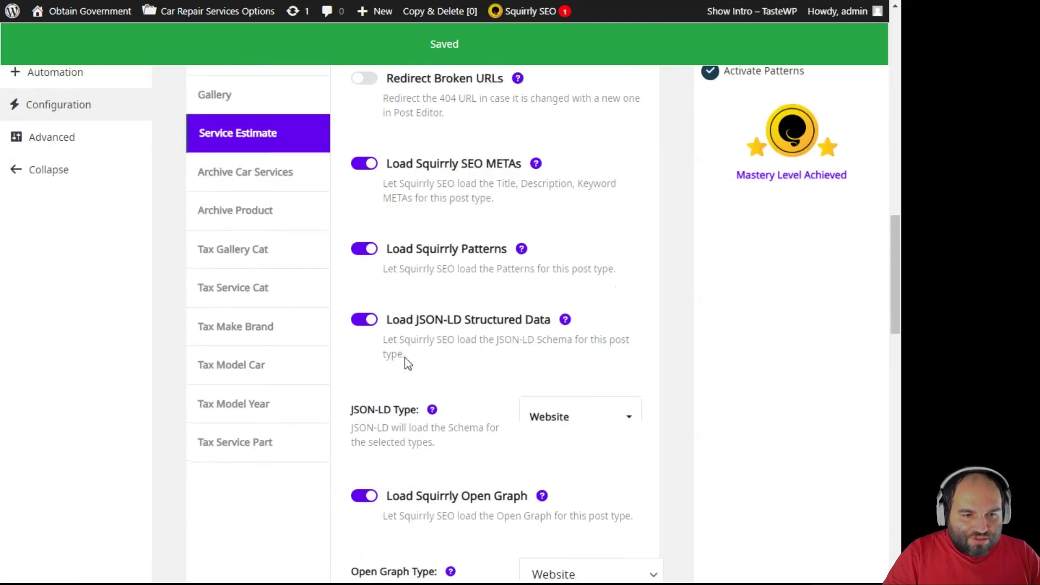
left_click(285, 173)
scroll(440, 341, "up", 13)
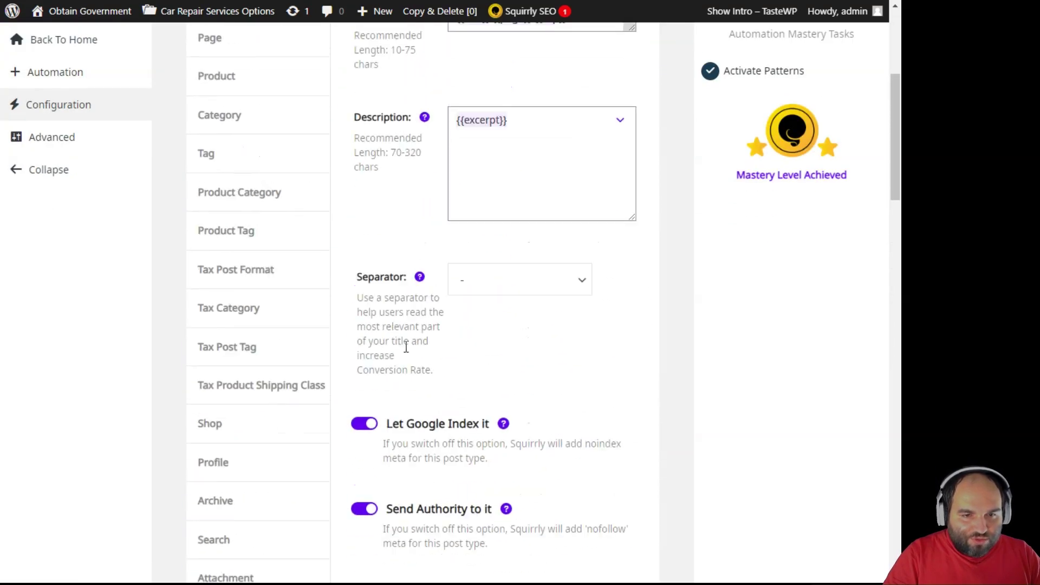
left_click(355, 514)
scroll(450, 460, "down", 5)
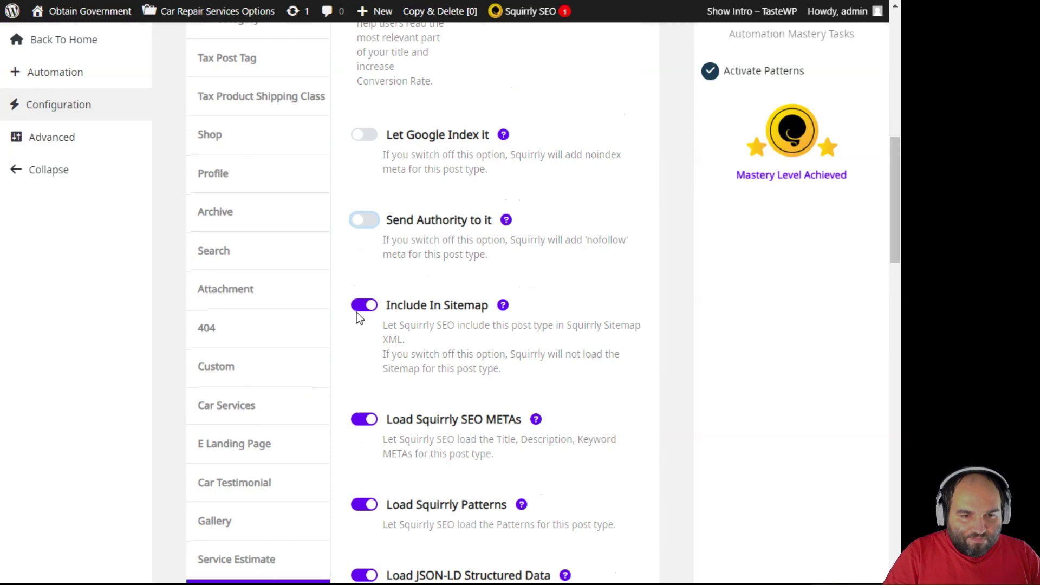
left_click(360, 309)
scroll(428, 398, "up", 5)
scroll(428, 397, "up", 5)
scroll(428, 396, "down", 15)
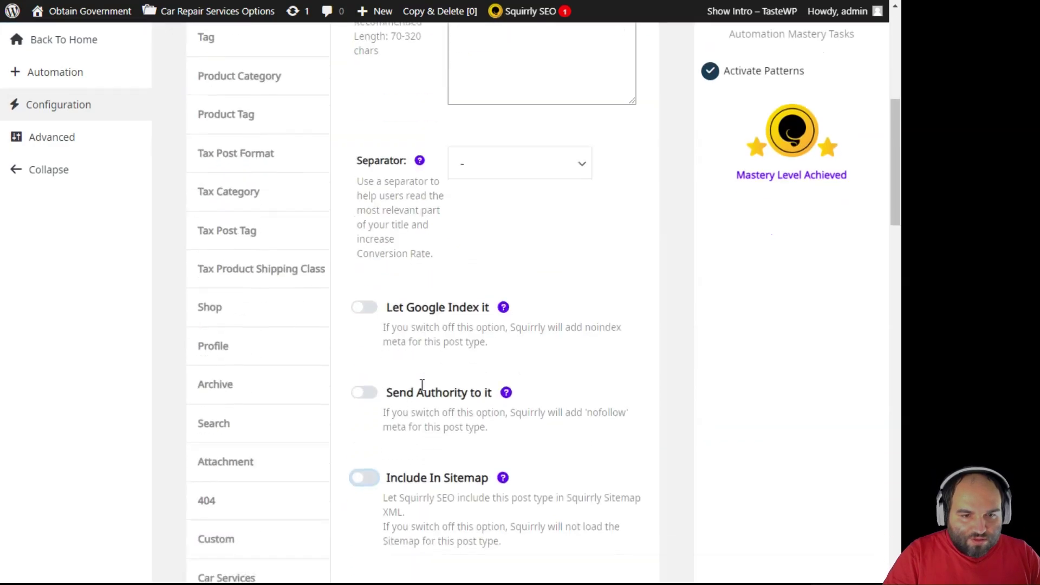
left_click(412, 443)
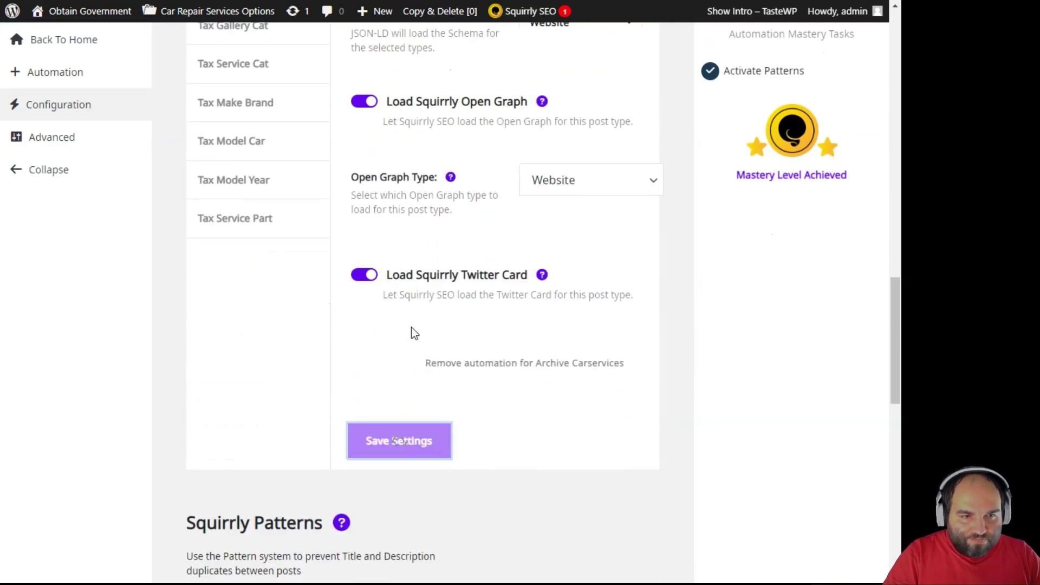
scroll(410, 342, "down", 18)
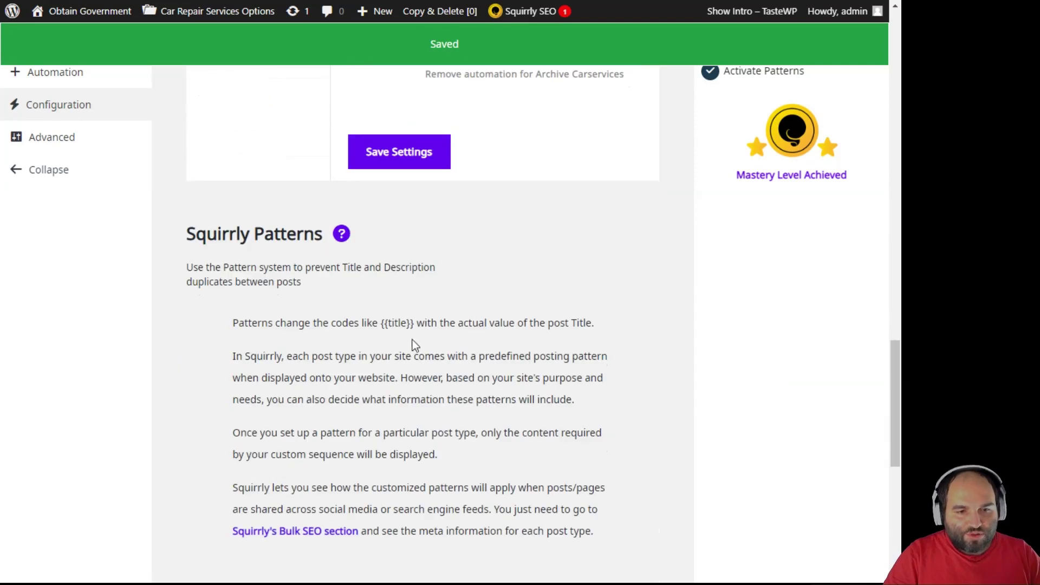
scroll(412, 343, "down", 6)
scroll(412, 344, "up", 4)
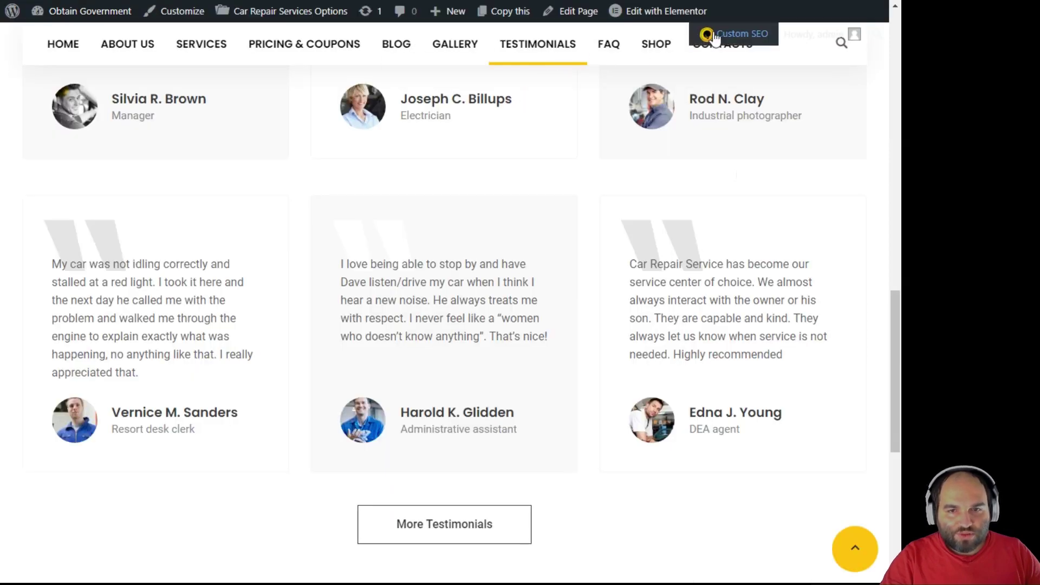
Edit the Testimonials page's custom title, replacing 'Obtain Government' with 'Awesome'.
mouse_move(732, 39)
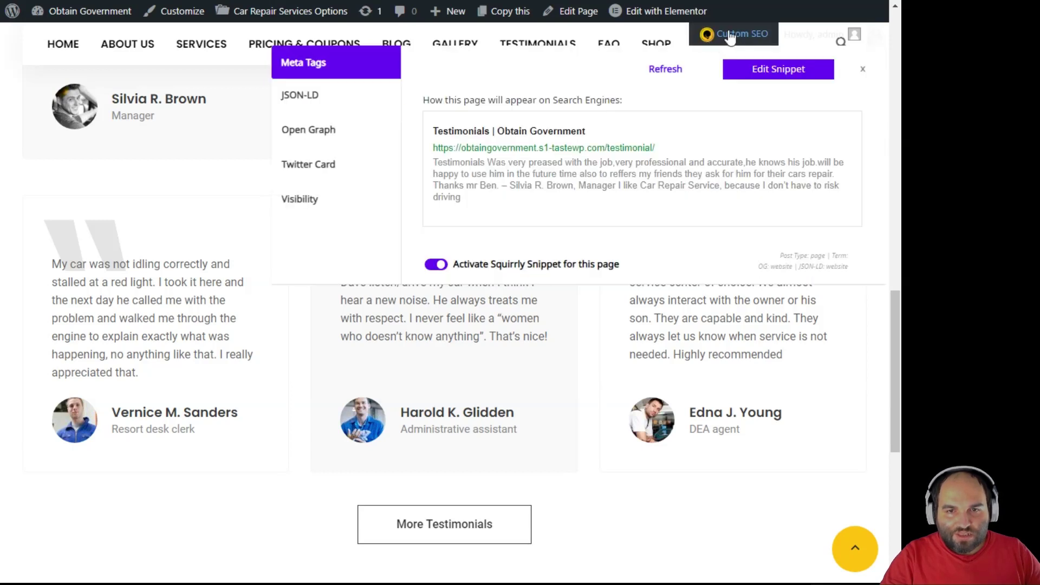
left_click(751, 77)
left_click(713, 103)
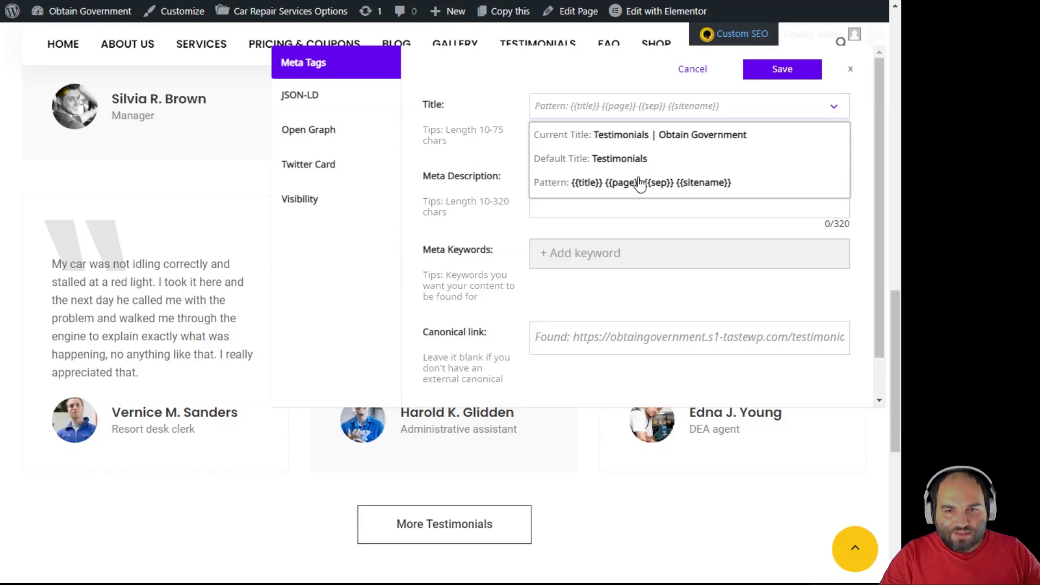
left_click(639, 183)
left_click(704, 107)
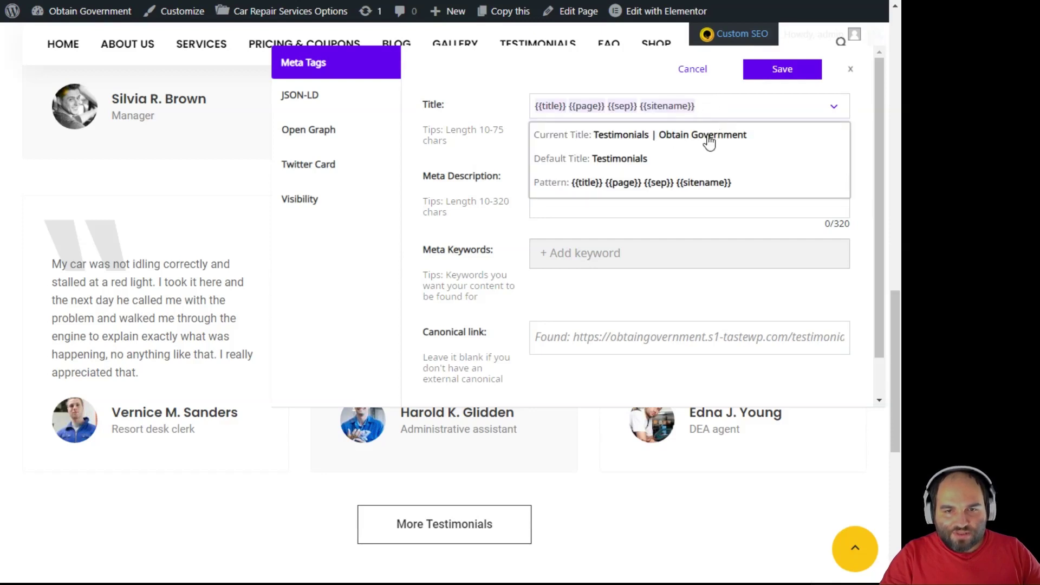
left_click(708, 137)
left_click(717, 109)
left_click_drag(729, 107, 606, 106)
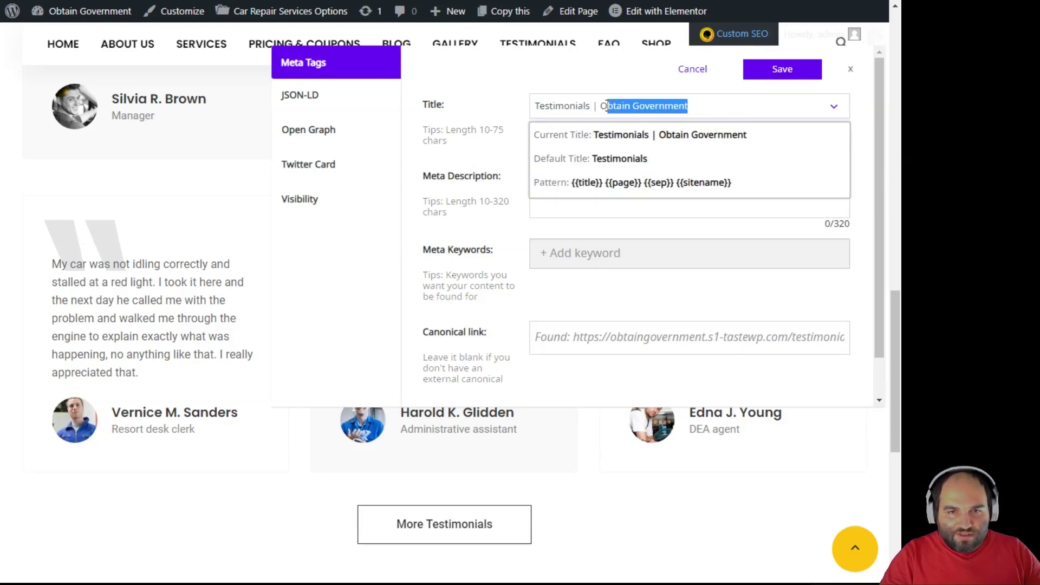
type("Awesome")
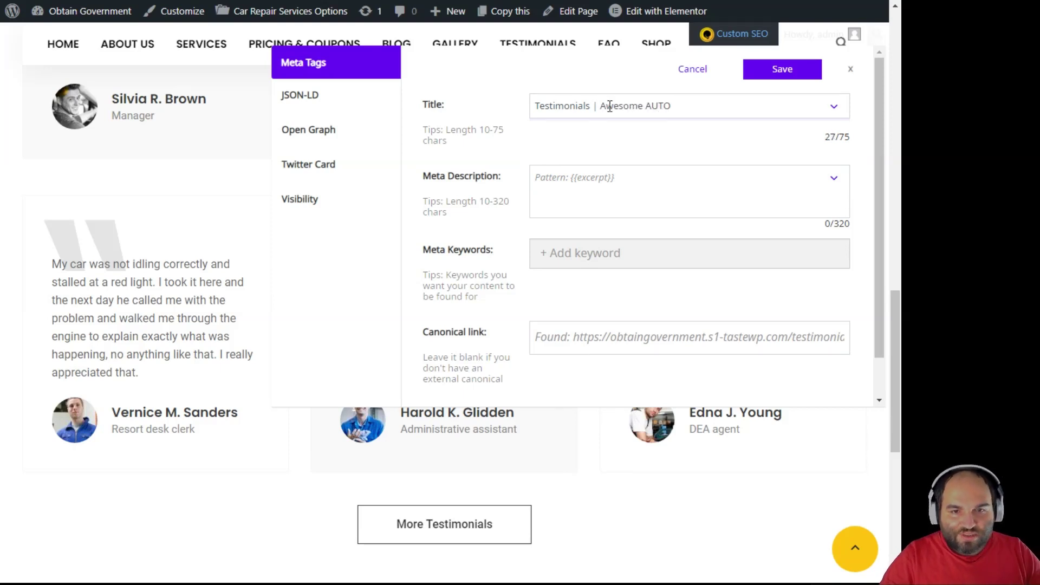
Write the custom meta description 'A' and save the page's snippet.
left_click(623, 179)
type("A")
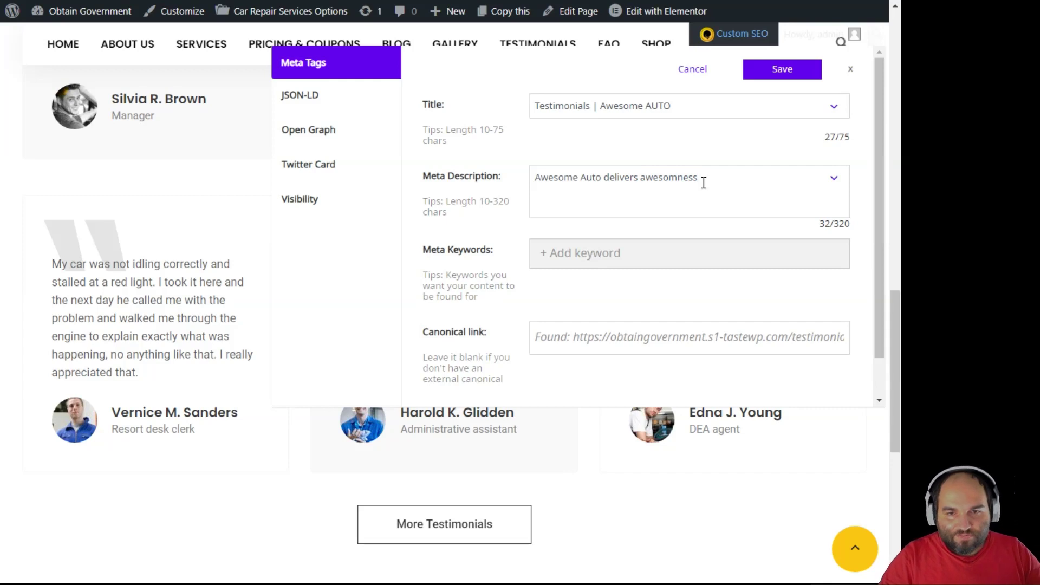
left_click(803, 81)
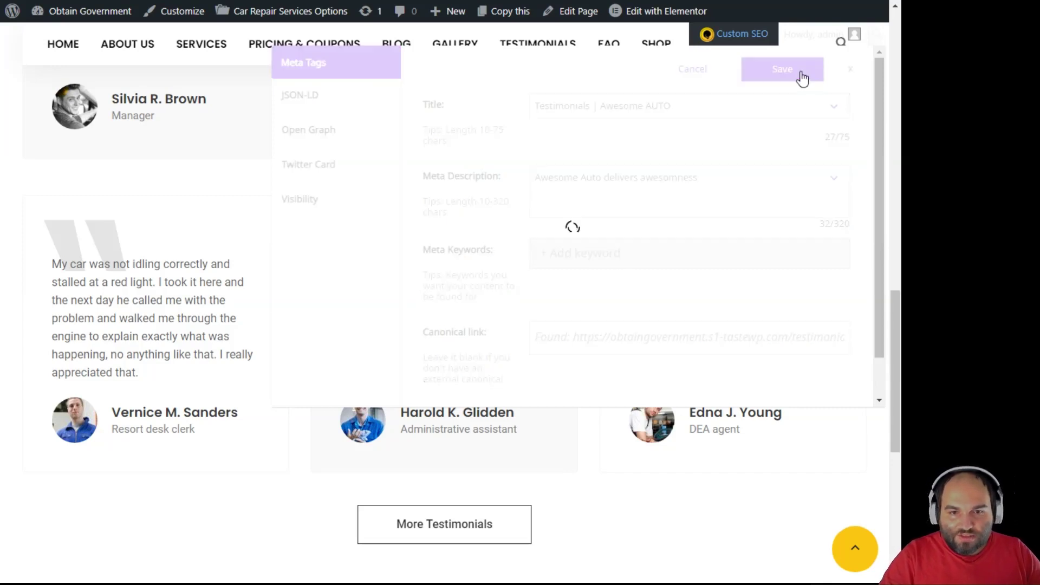
Review the JSON-LD schema, Facebook preview and visibility settings without changes, then close the panel.
left_click(360, 104)
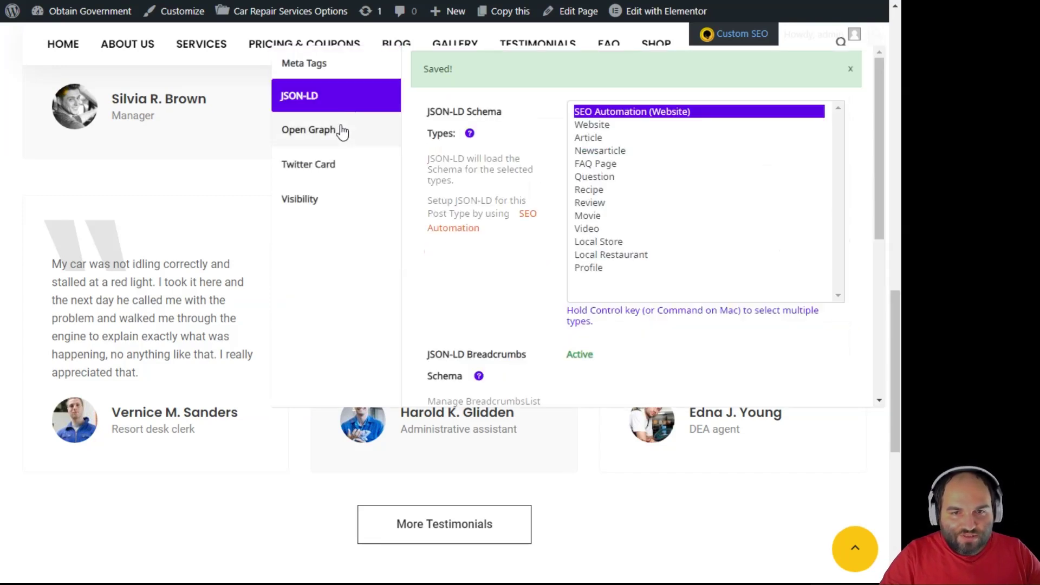
left_click(591, 125, "ctrl")
left_click(608, 125, "ctrl")
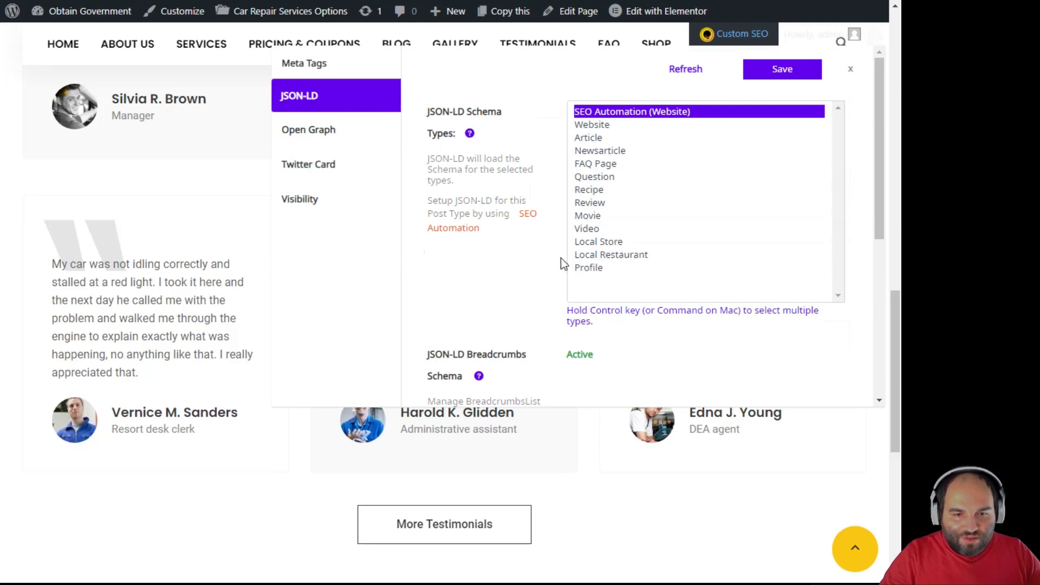
scroll(536, 347, "down", 5)
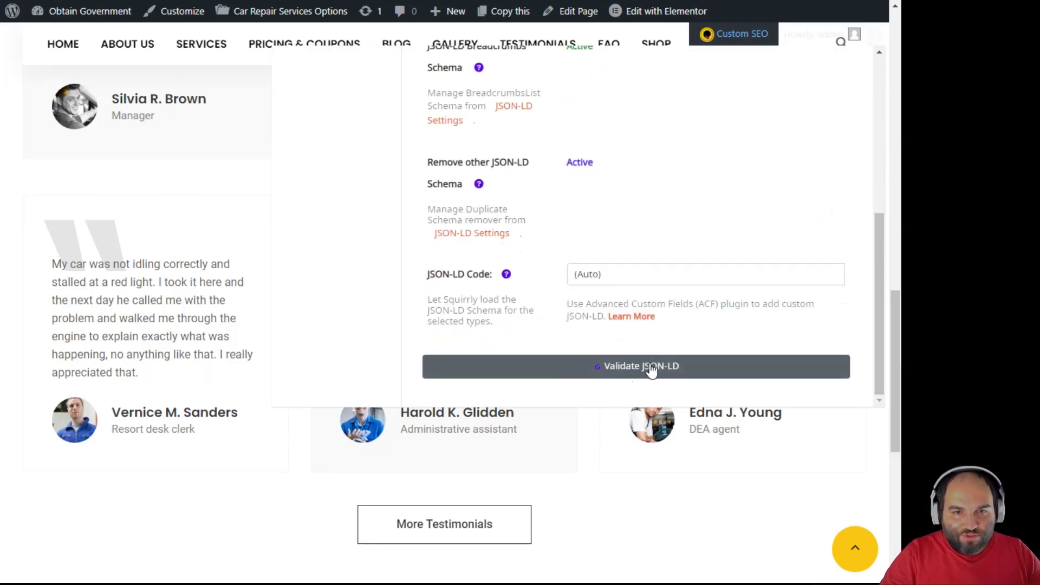
scroll(648, 371, "up", 5)
left_click(324, 142)
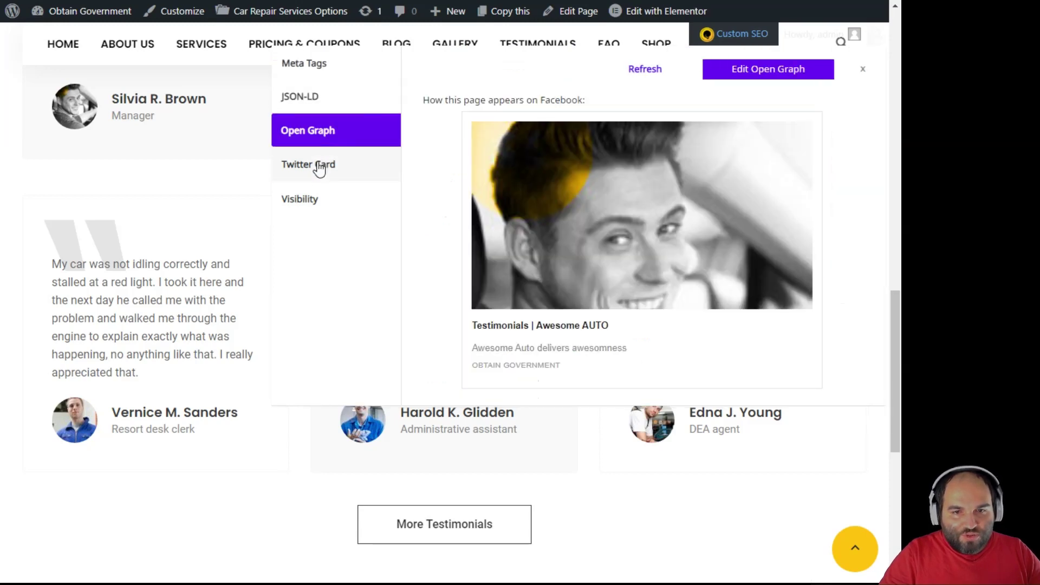
left_click(317, 208)
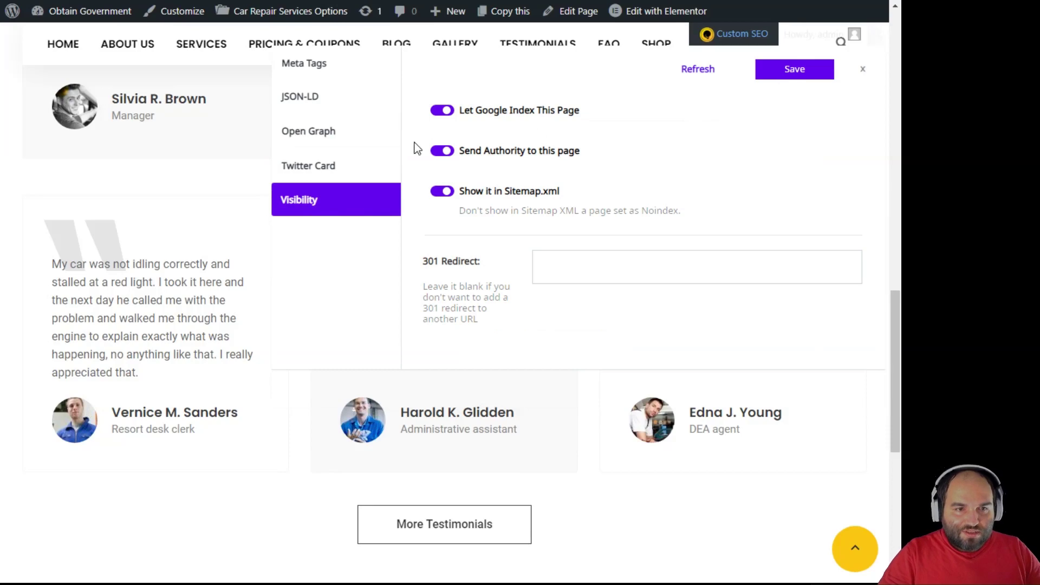
left_click(173, 192)
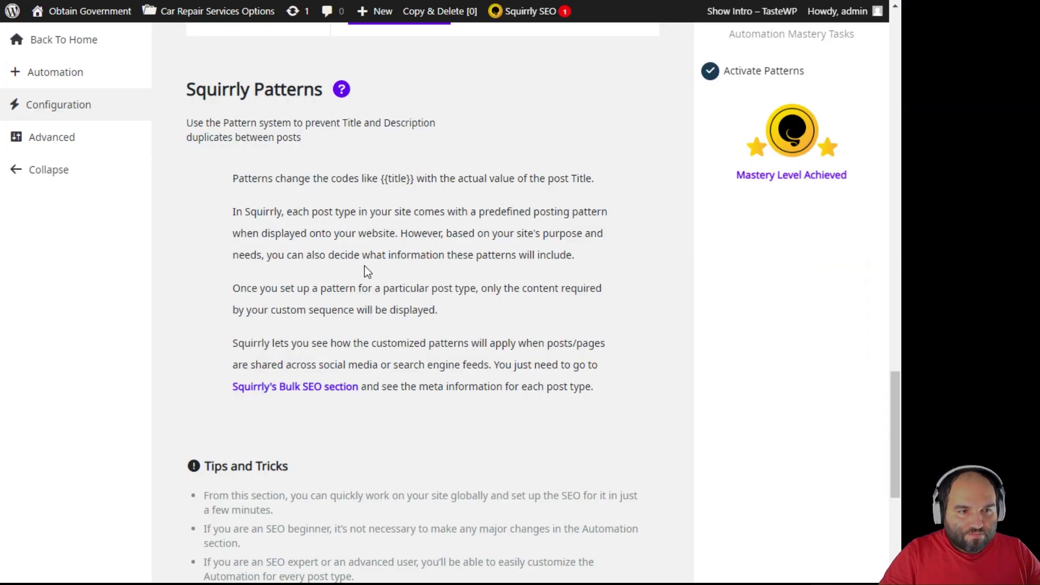
Save the Archive Car Services automation settings with the sitemap exclusion.
scroll(364, 265, "up", 15)
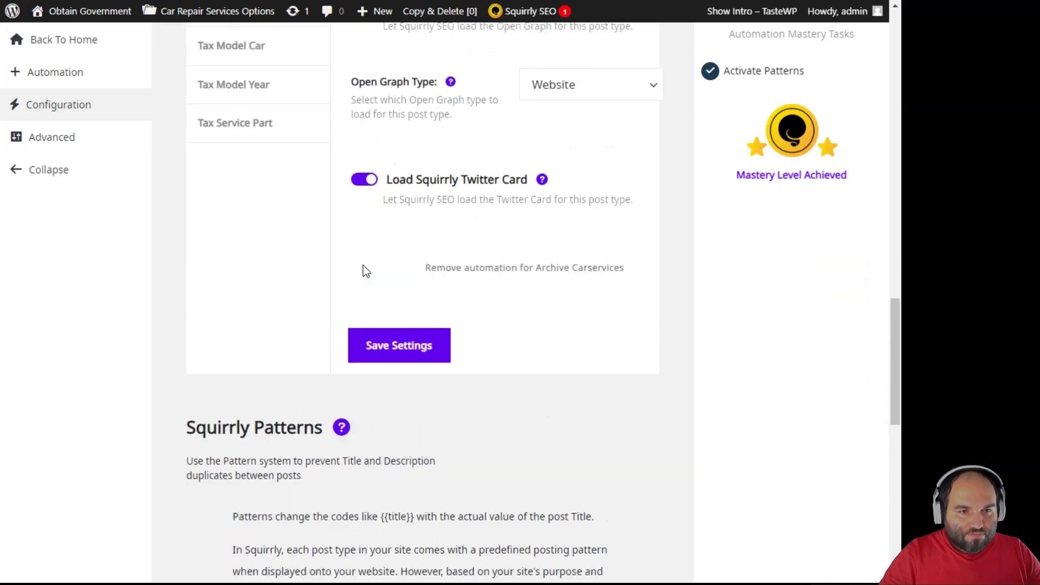
scroll(363, 265, "up", 1)
scroll(365, 270, "down", 4)
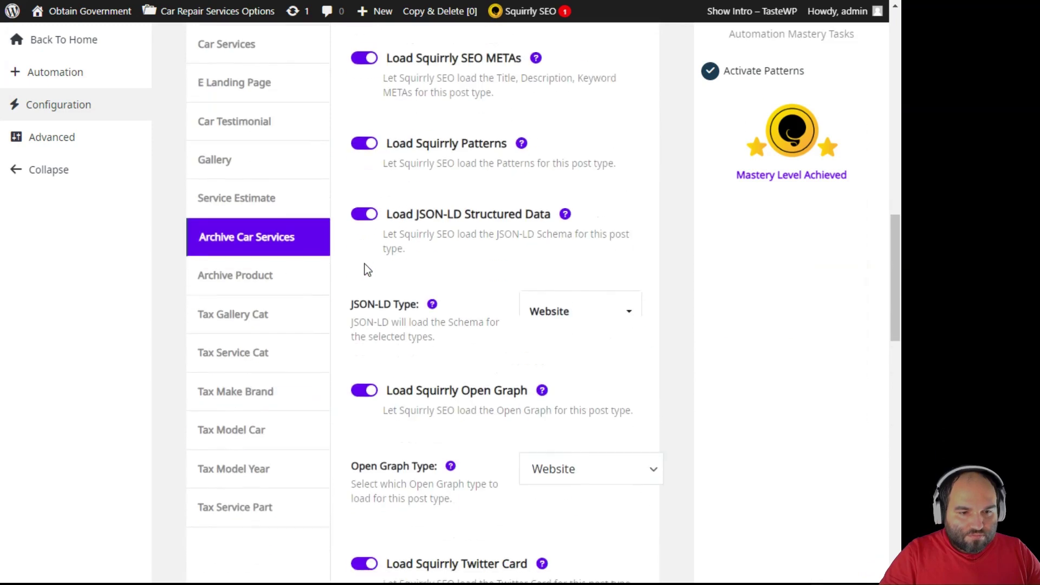
scroll(372, 267, "up", 10)
scroll(373, 260, "down", 2)
scroll(374, 258, "down", 15)
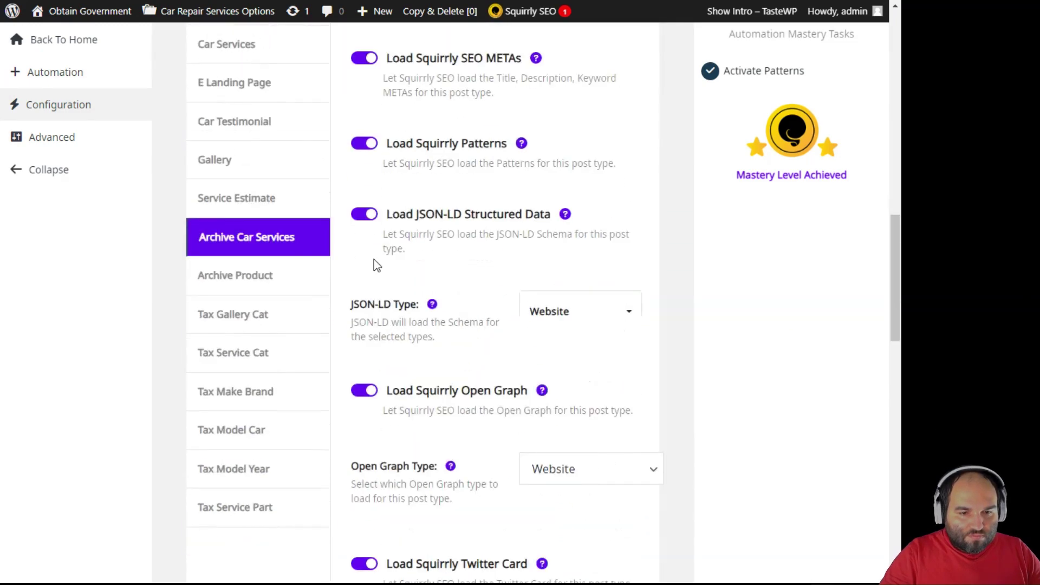
left_click(400, 368)
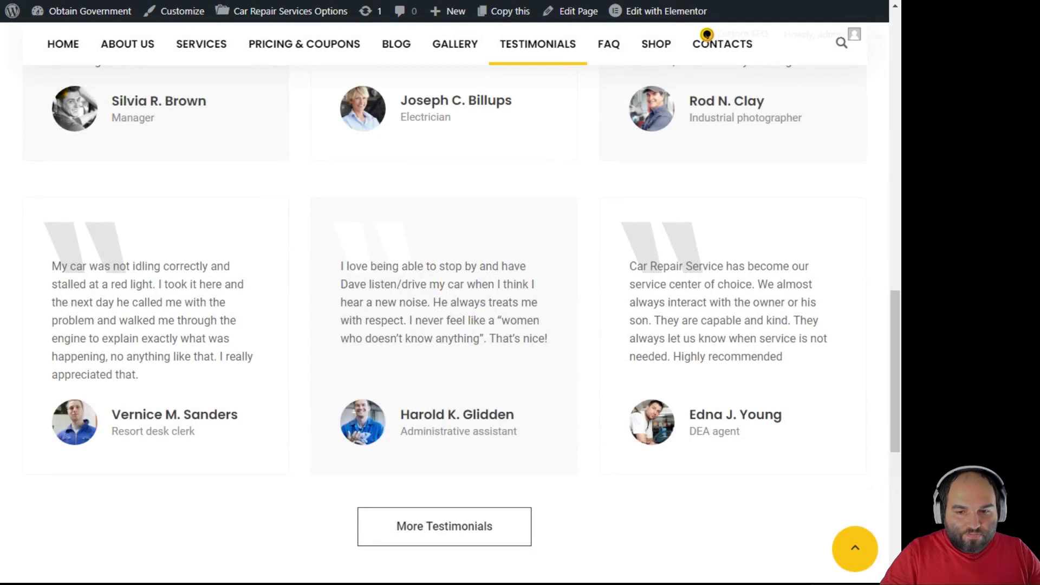
Review the Testimonials page's visibility settings in the front-end SEO panel.
mouse_move(709, 34)
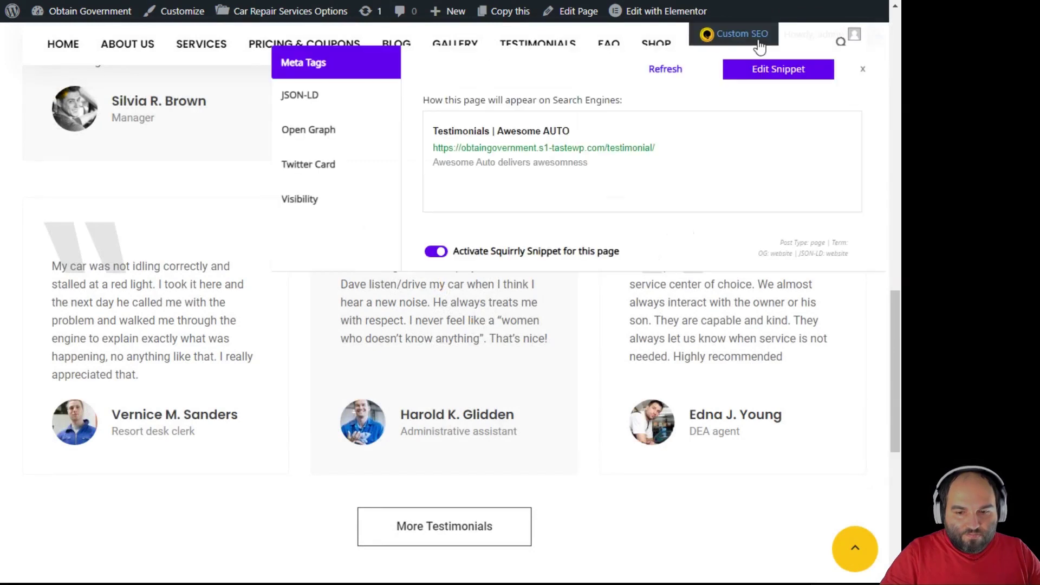
left_click(314, 194)
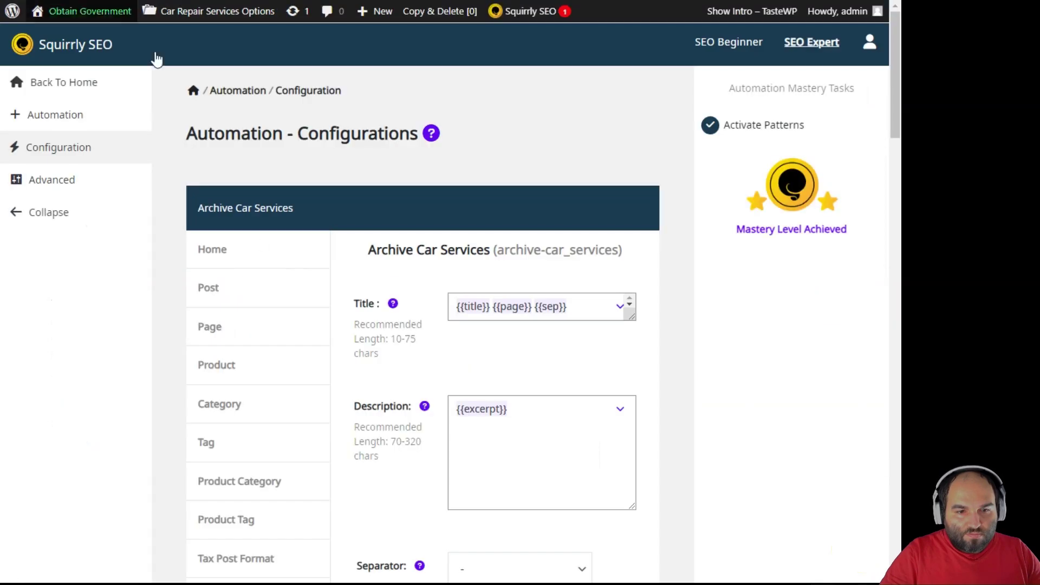
scroll(428, 390, "down", 10)
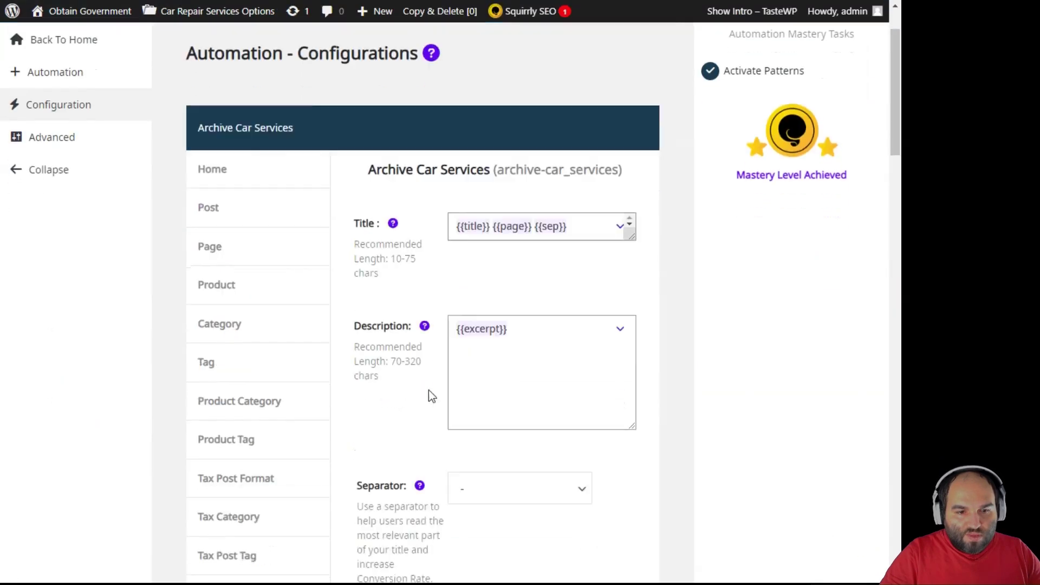
scroll(409, 386, "down", 5)
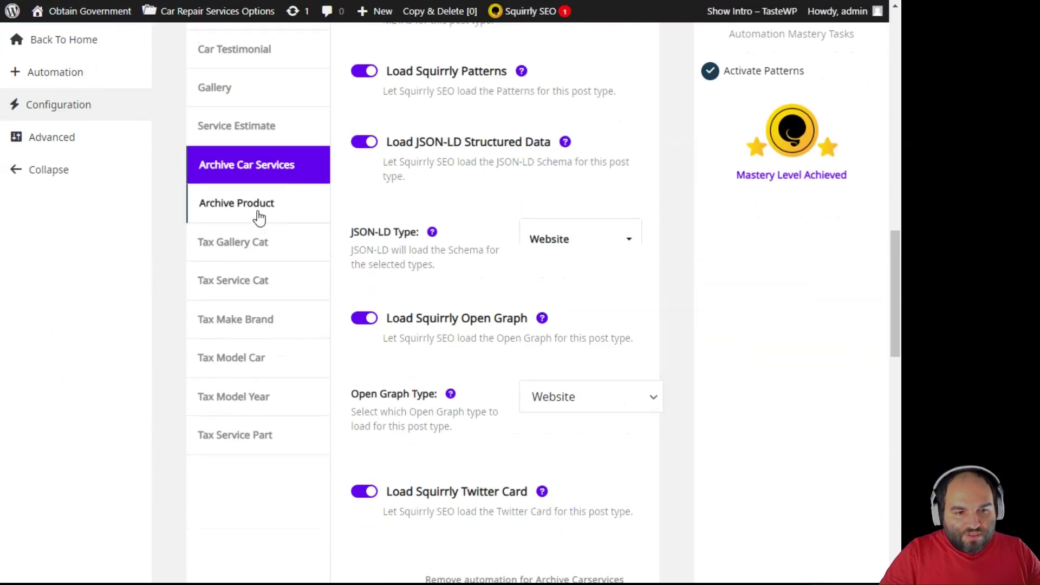
scroll(413, 364, "up", 6)
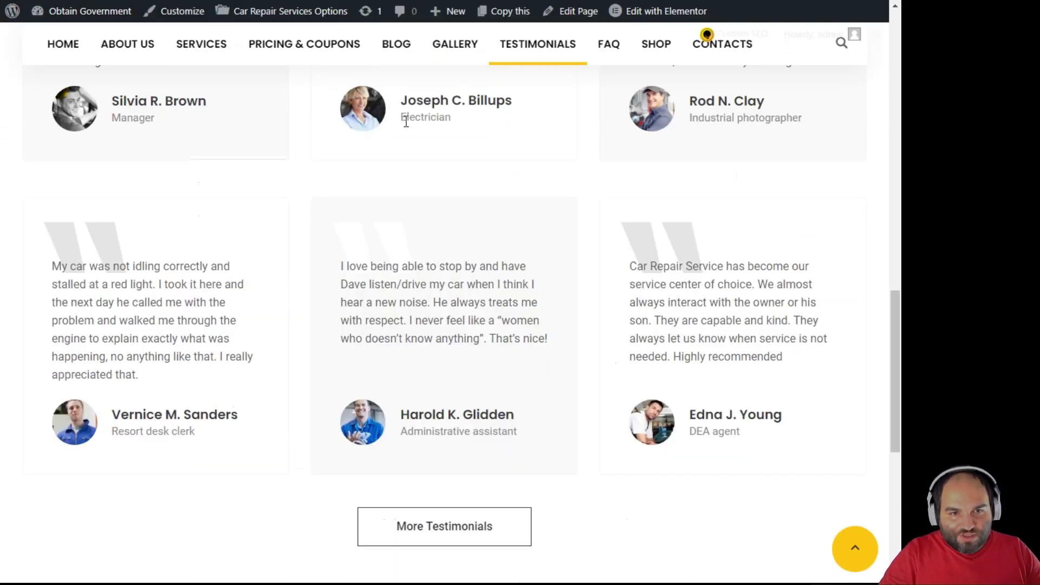
scroll(434, 124, "down", 4)
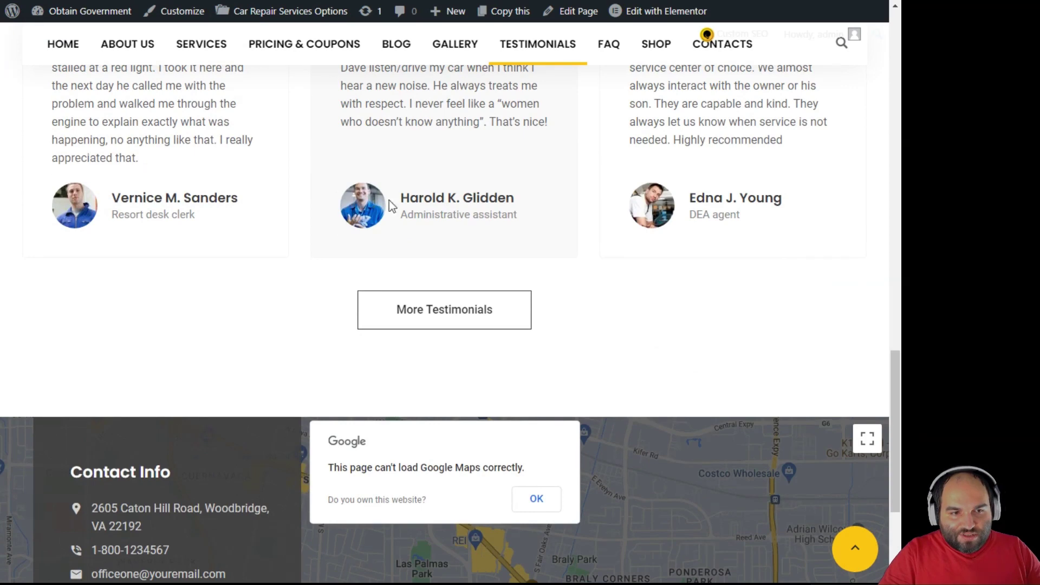
Select and deselect text in the first testimonial on the page.
left_click_drag(186, 197, 202, 217)
scroll(229, 304, "up", 4)
left_click(216, 332)
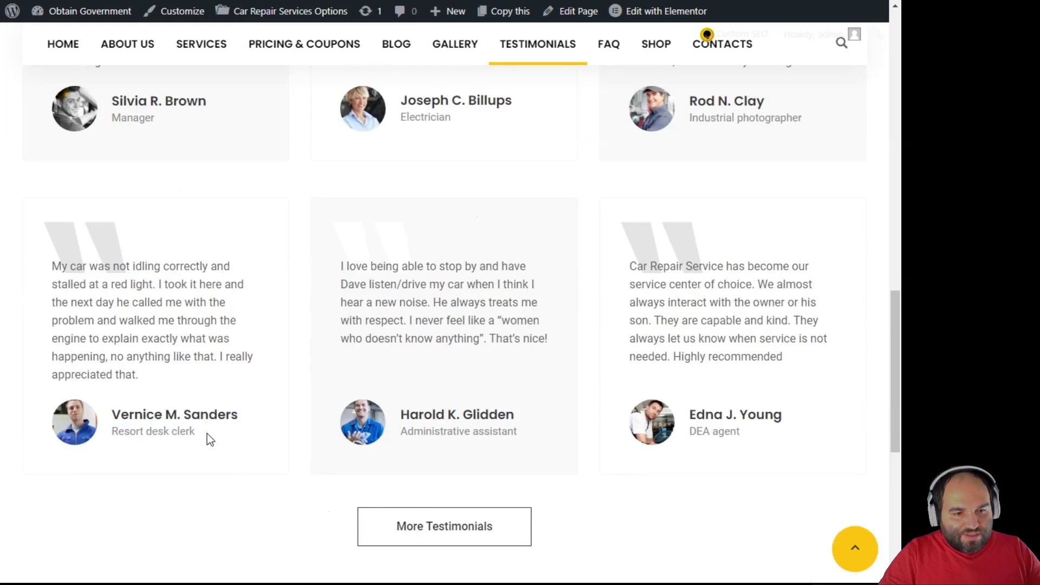
left_click_drag(210, 439, 53, 295)
left_click(52, 290)
double_click(59, 266)
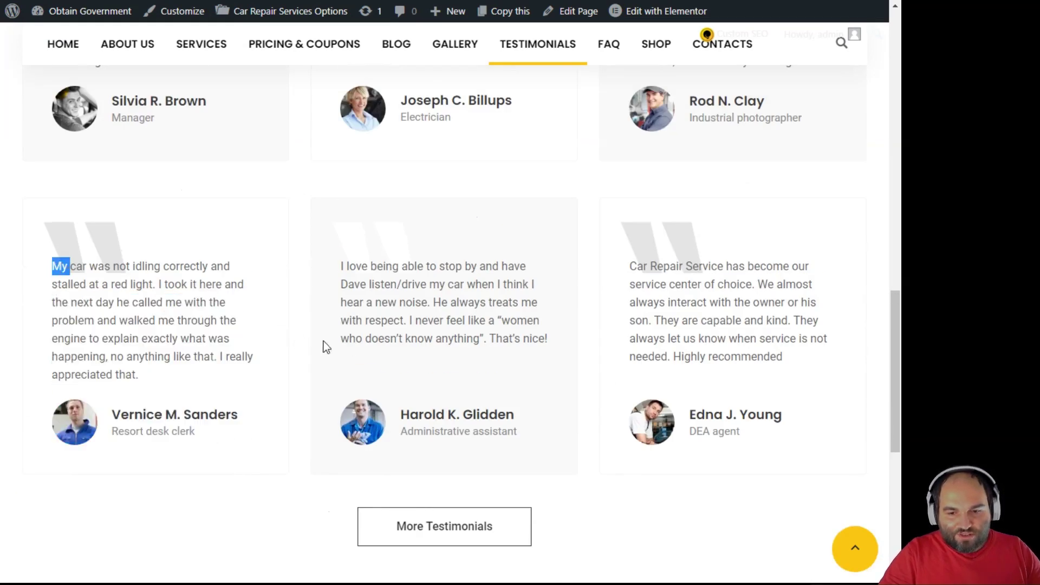
left_click_drag(196, 436, 88, 301)
left_click(64, 263)
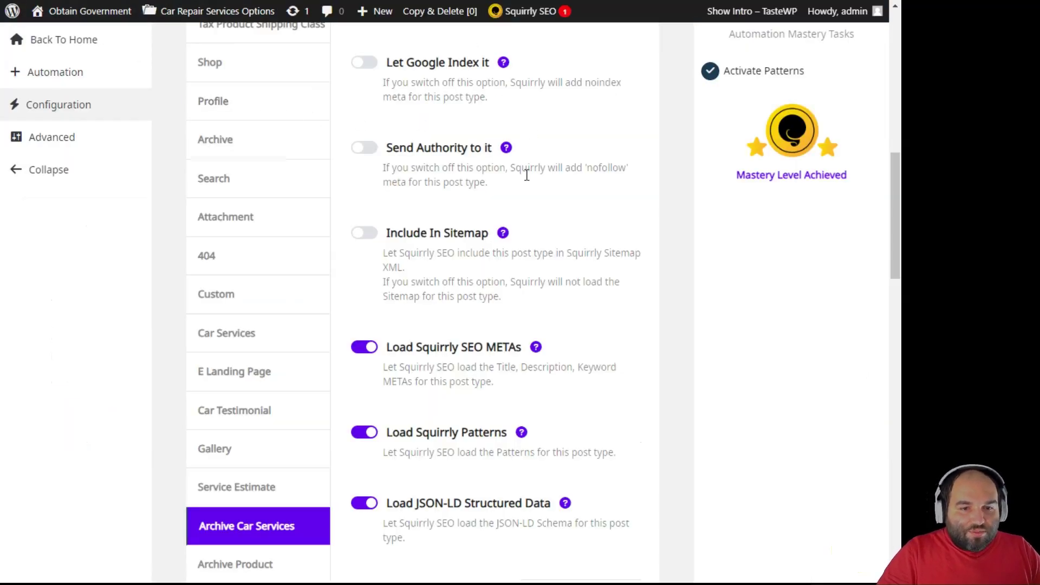
Save Archive Product, keeping title {{title}} {{page}} {{sep}} and description {{excerpt}}.
scroll(385, 262, "down", 3)
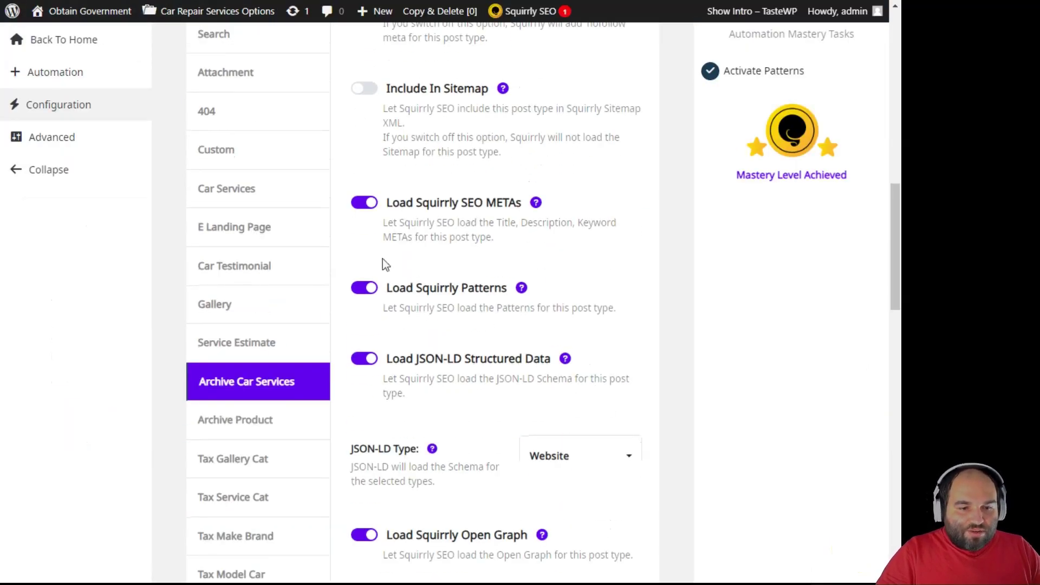
scroll(390, 347, "down", 3)
left_click(267, 282)
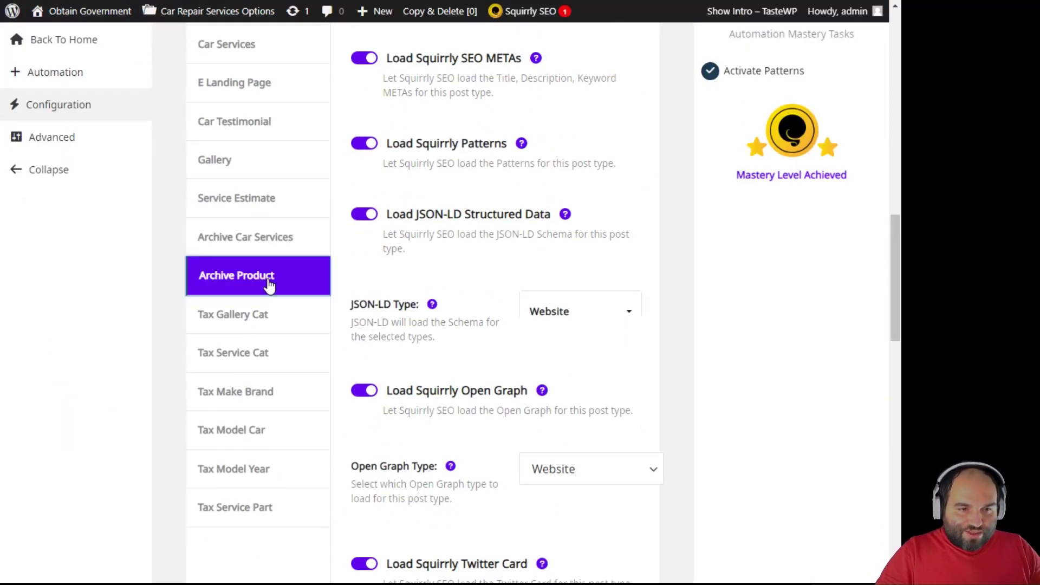
scroll(420, 309, "down", 10)
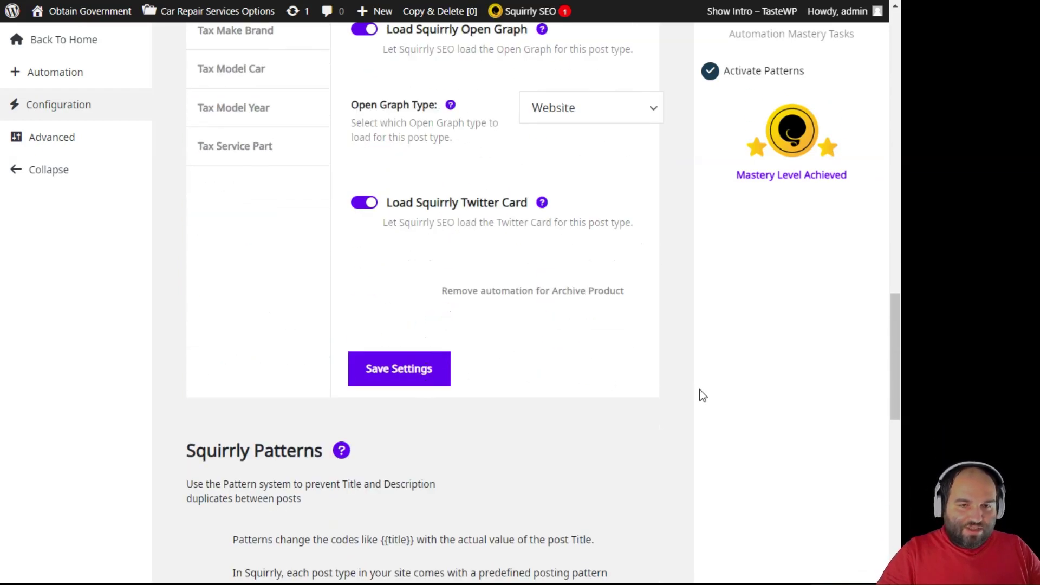
left_click(402, 369)
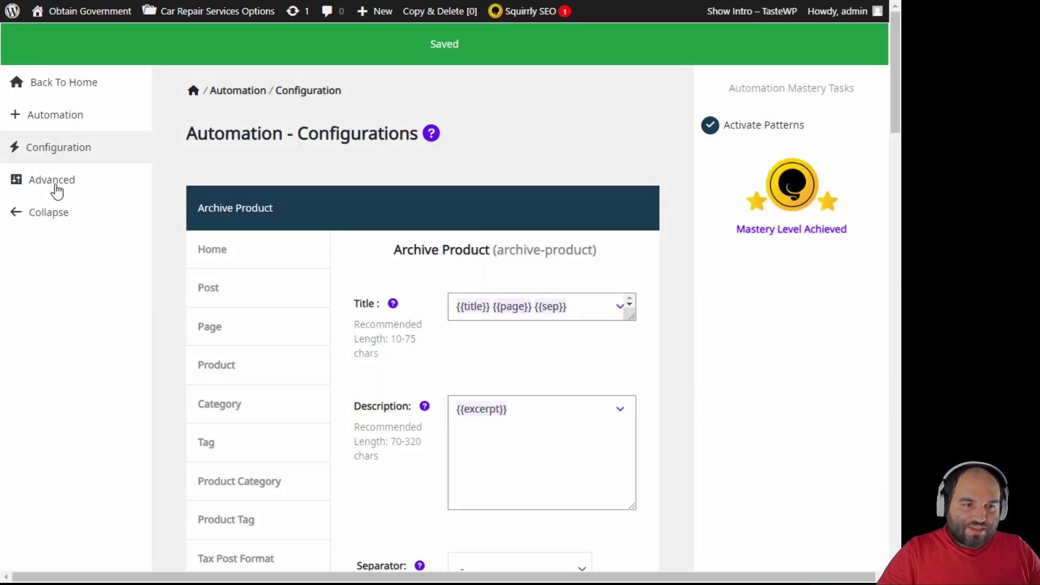
left_click(55, 184)
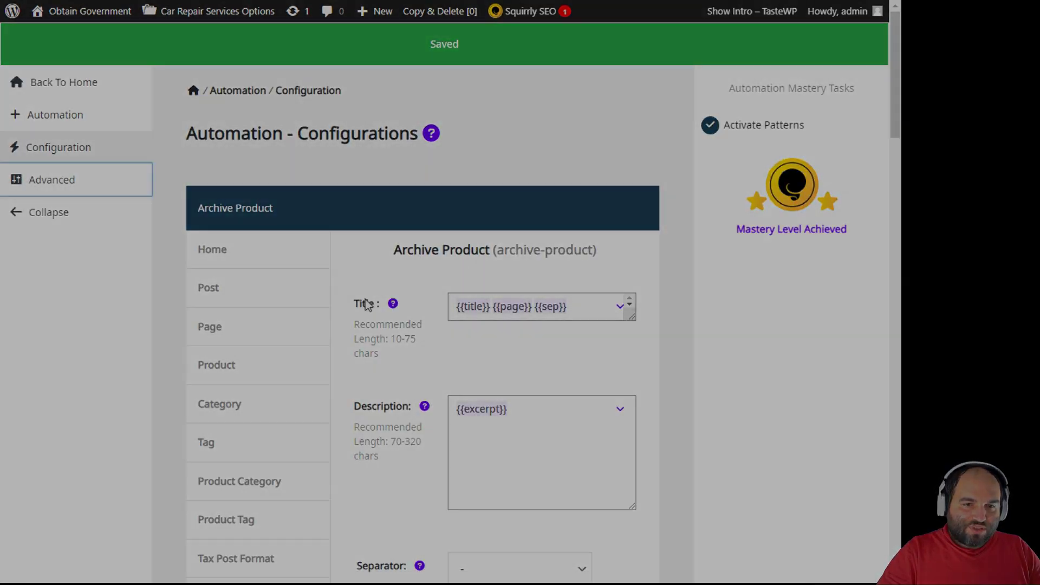